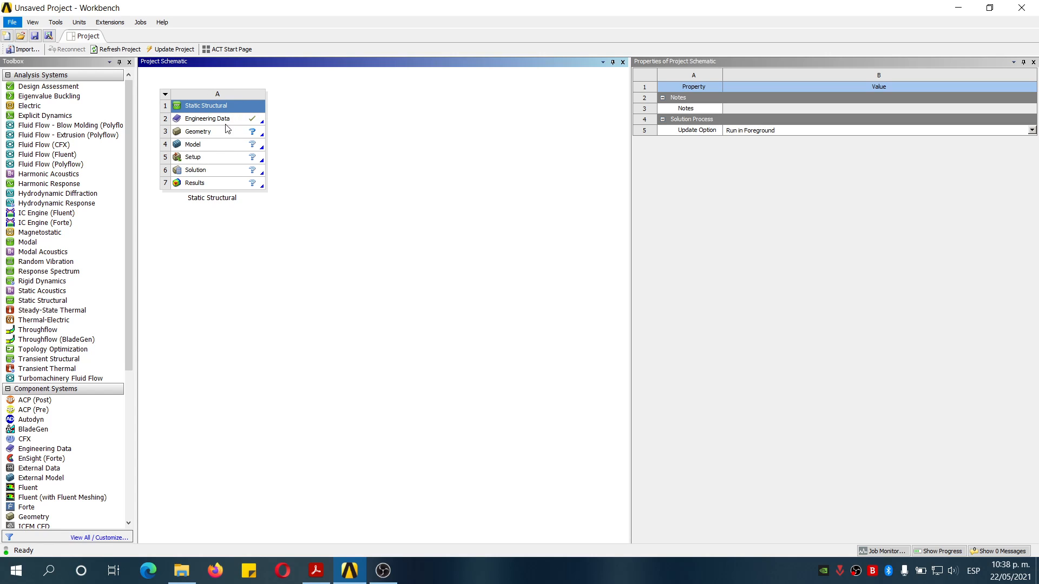
Set the analysis type of the static structural system's Geometry cell to 2D.
{"action": "left_click", "coordinate": [218, 135]}
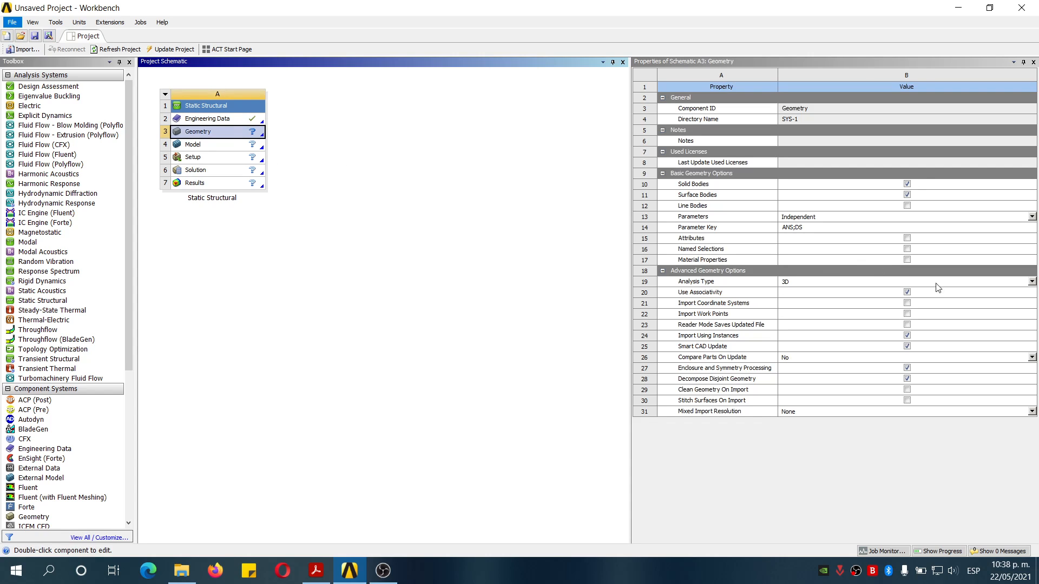
{"action": "left_click", "coordinate": [1032, 282]}
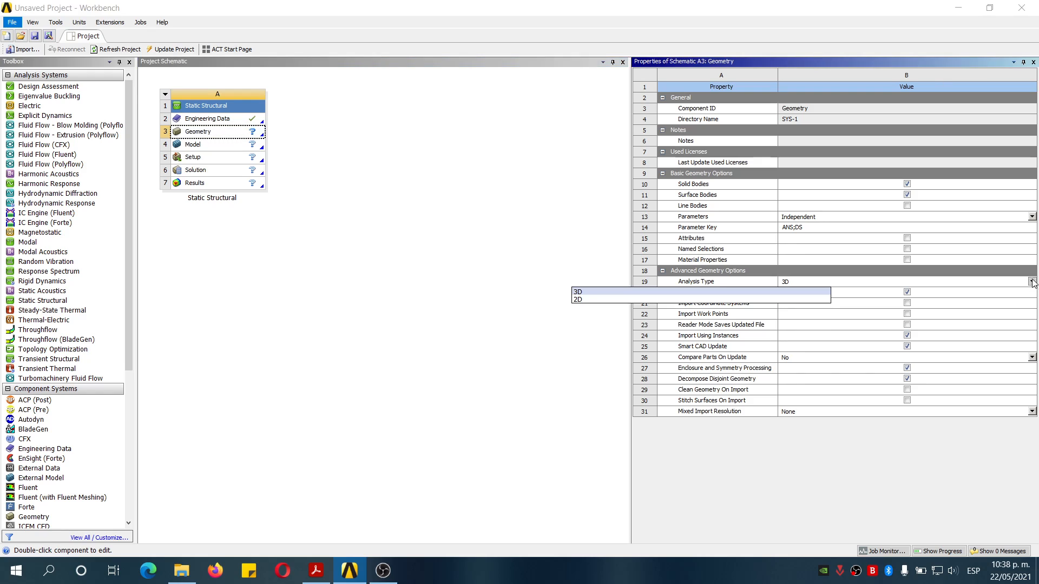
{"action": "left_click", "coordinate": [599, 300]}
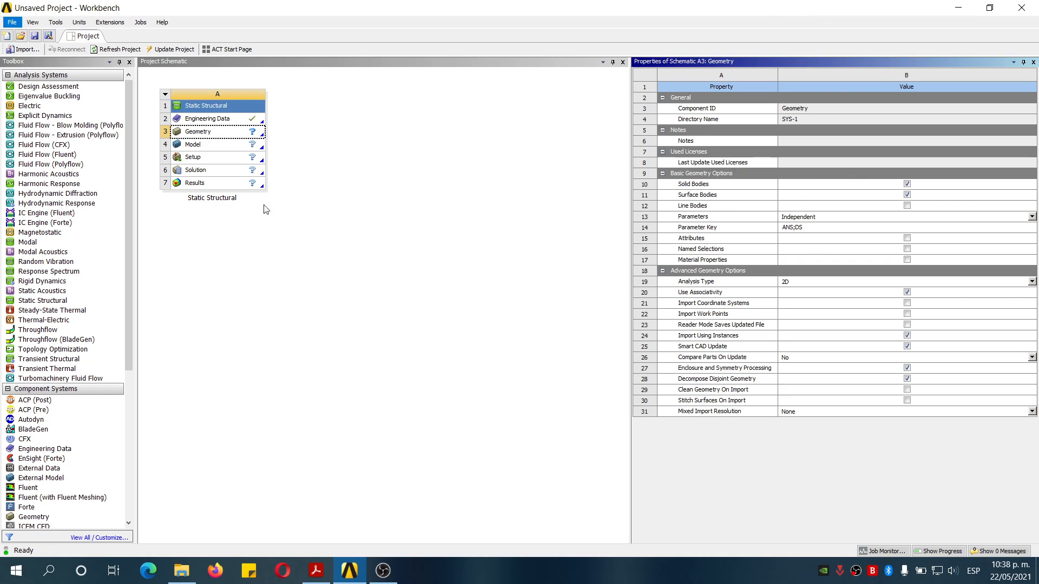
{"action": "right_click", "coordinate": [226, 135]}
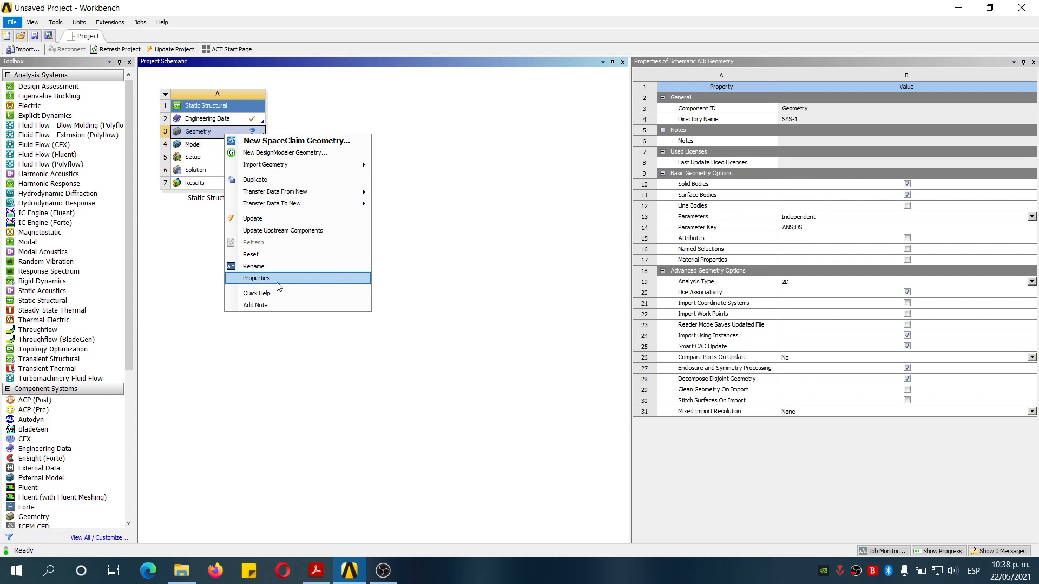
{"action": "left_click", "coordinate": [553, 260]}
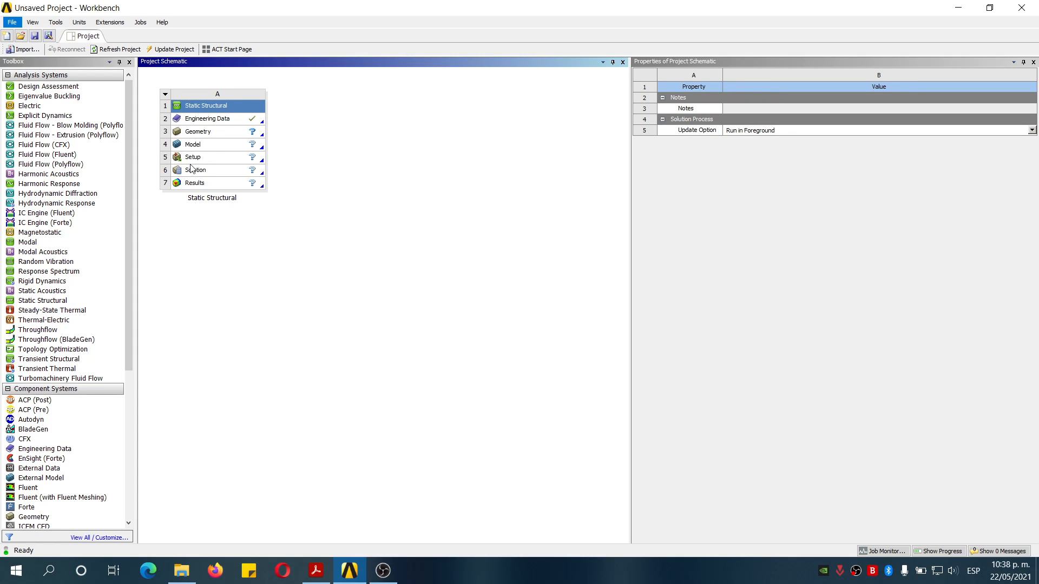
{"action": "left_click", "coordinate": [181, 132]}
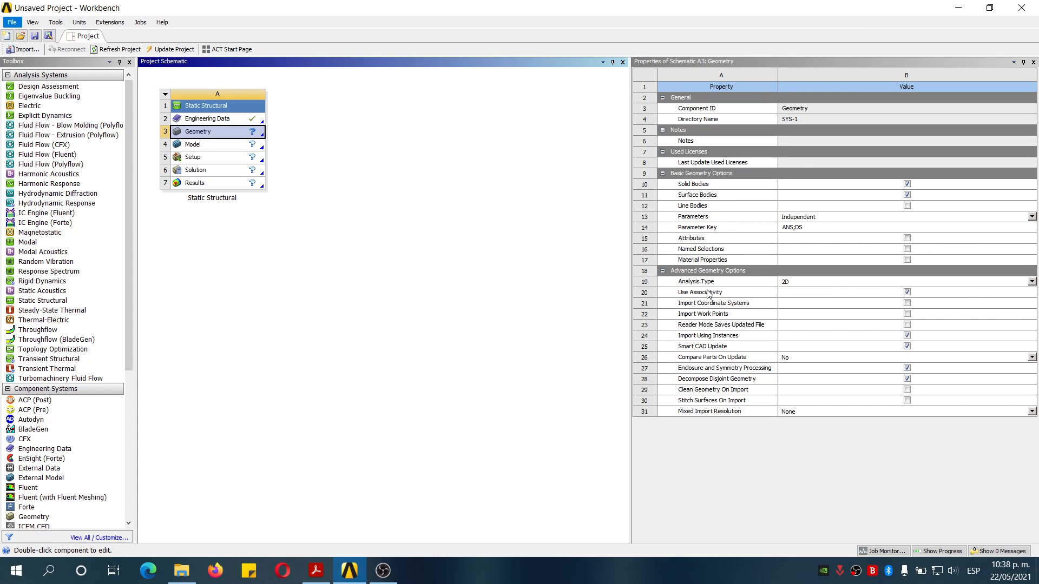
{"action": "left_click", "coordinate": [252, 305]}
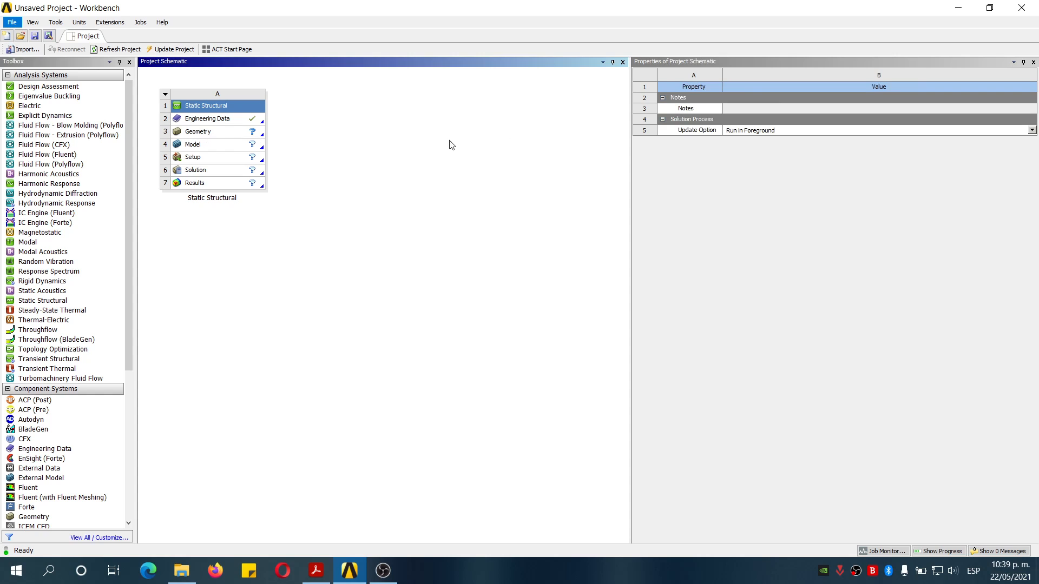
Create a new DesignModeler geometry and generate it from the imported external file Soporte_U.x_t.
{"action": "right_click", "coordinate": [222, 133]}
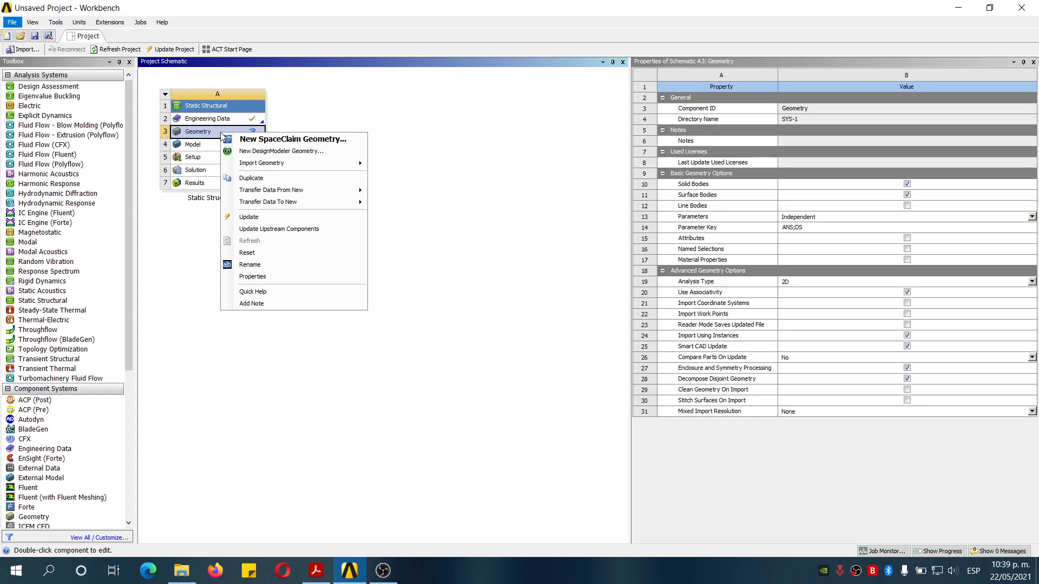
{"action": "left_click", "coordinate": [321, 151]}
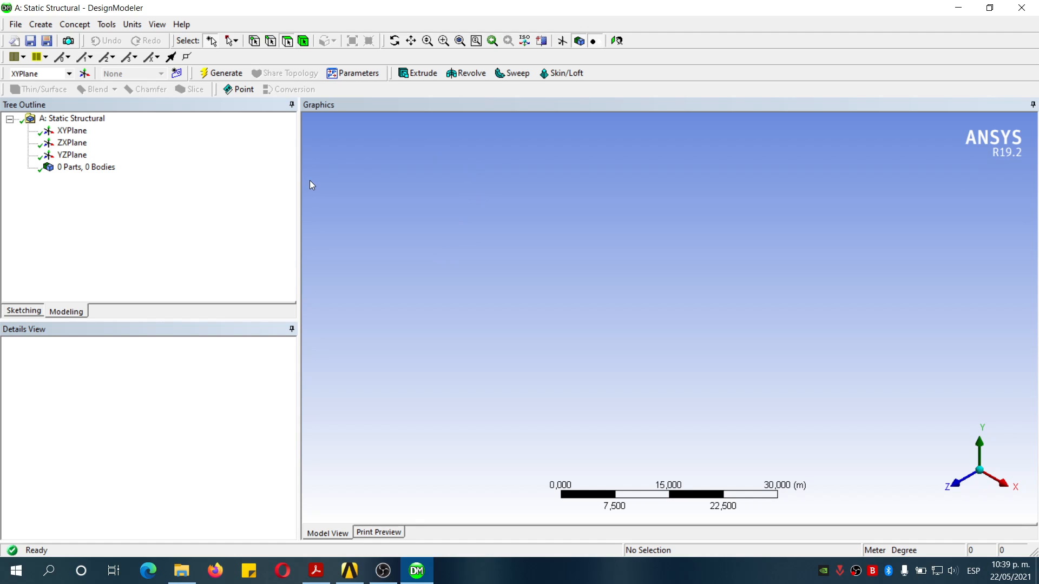
{"action": "left_click", "coordinate": [17, 25]}
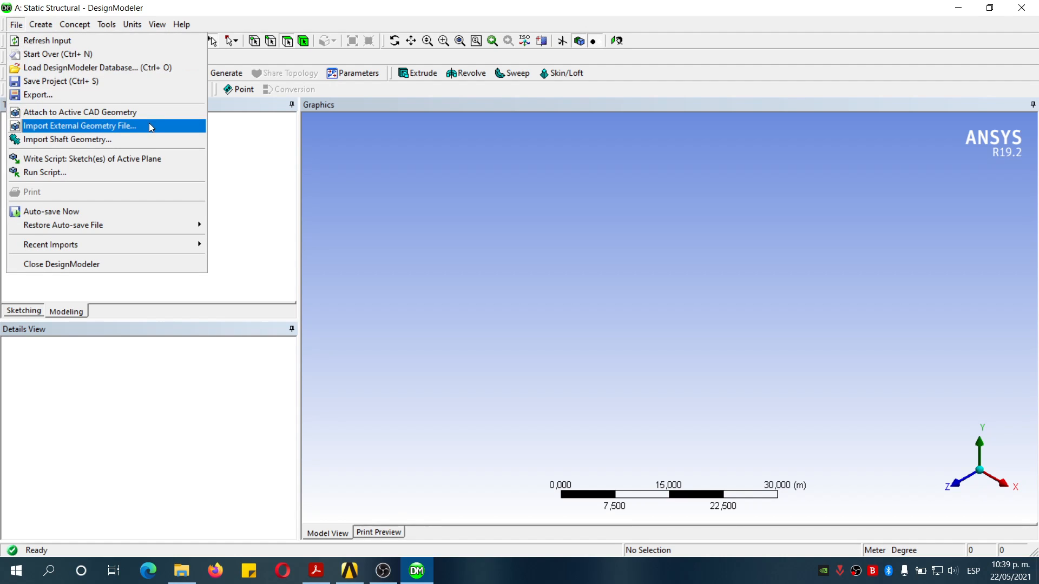
{"action": "left_click", "coordinate": [93, 126]}
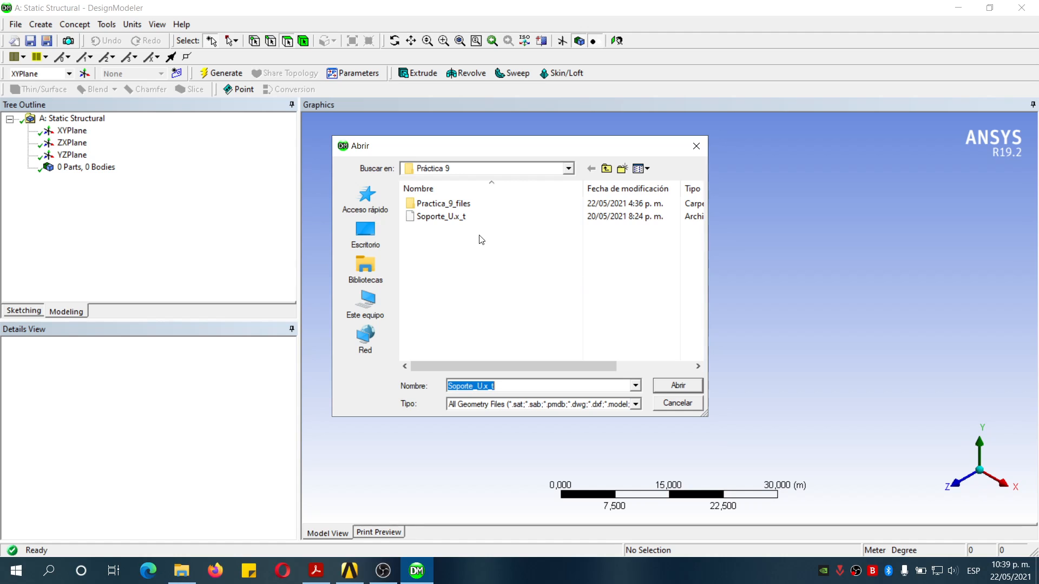
{"action": "left_click", "coordinate": [452, 218]}
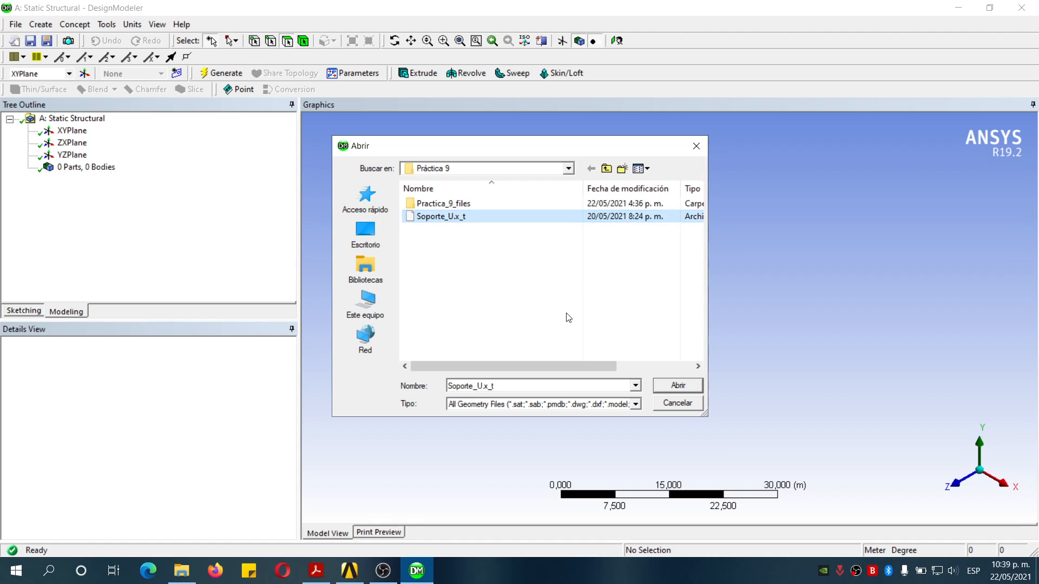
{"action": "left_click", "coordinate": [700, 387]}
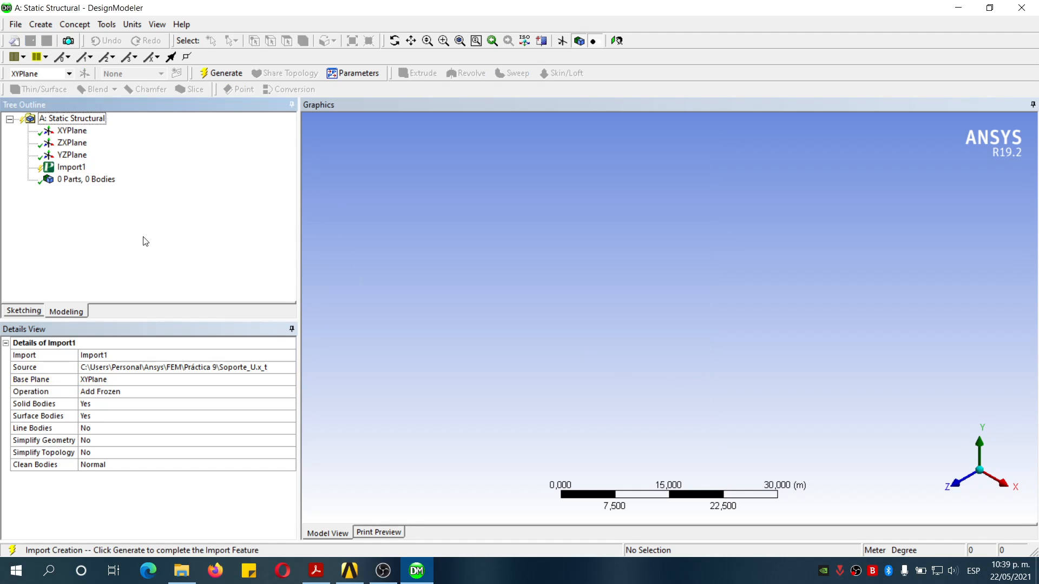
{"action": "left_click", "coordinate": [224, 74]}
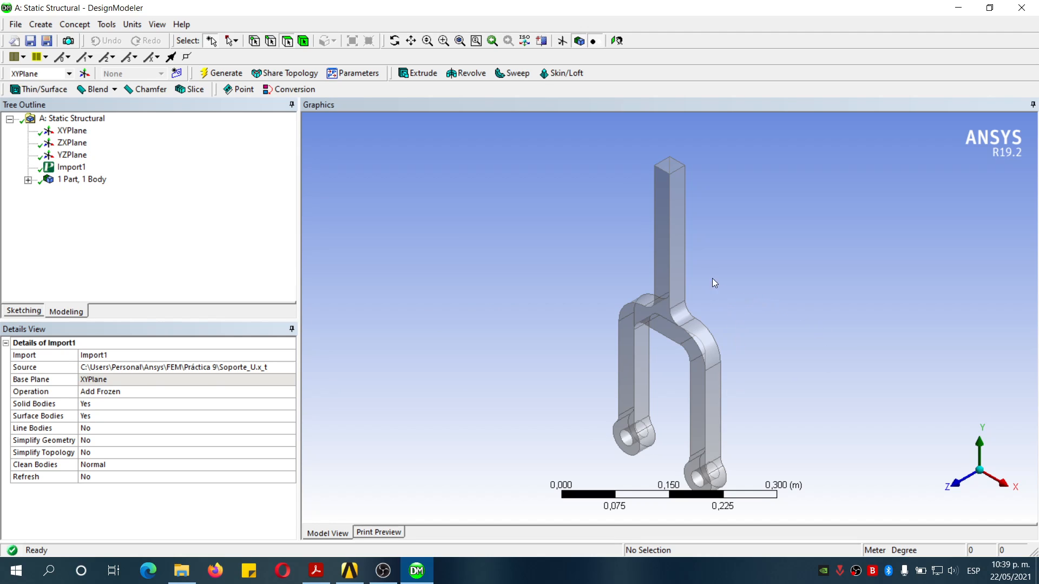
{"action": "scroll", "coordinate": [705, 270], "scroll_direction": "down", "scroll_amount": 1}
{"action": "scroll", "coordinate": [712, 320], "scroll_direction": "down", "scroll_amount": 1}
{"action": "scroll", "coordinate": [704, 340], "scroll_direction": "up", "scroll_amount": 3}
{"action": "scroll", "coordinate": [705, 340], "scroll_direction": "down", "scroll_amount": 2}
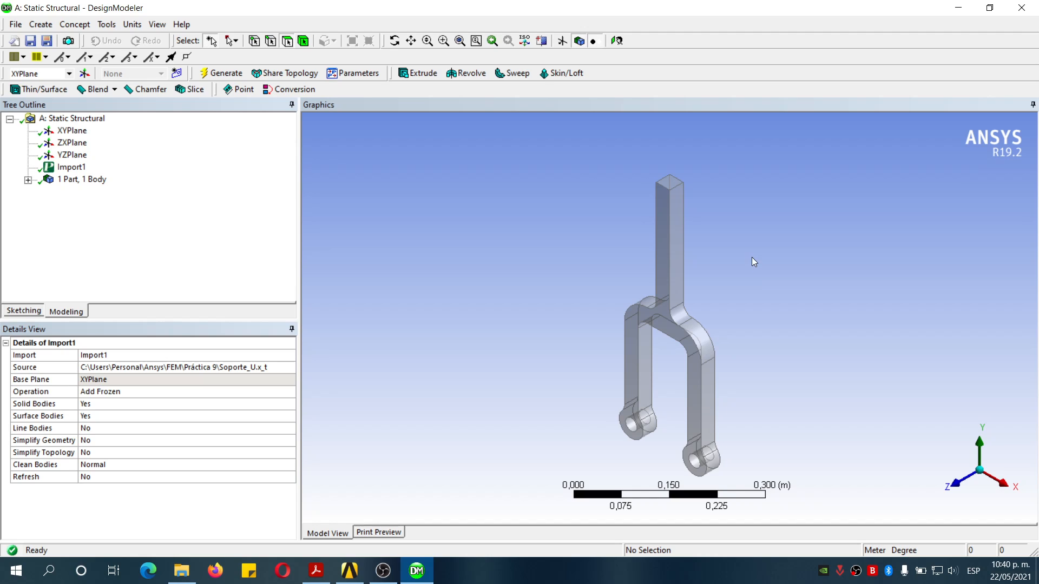
{"action": "scroll", "coordinate": [754, 261], "scroll_direction": "down", "scroll_amount": 1}
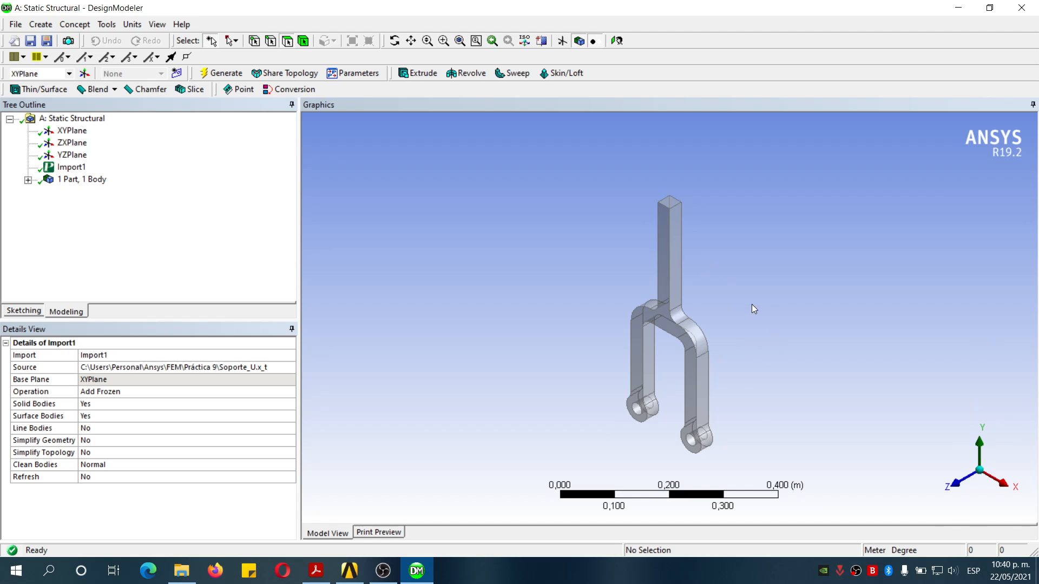
{"action": "scroll", "coordinate": [749, 316], "scroll_direction": "up", "scroll_amount": 3}
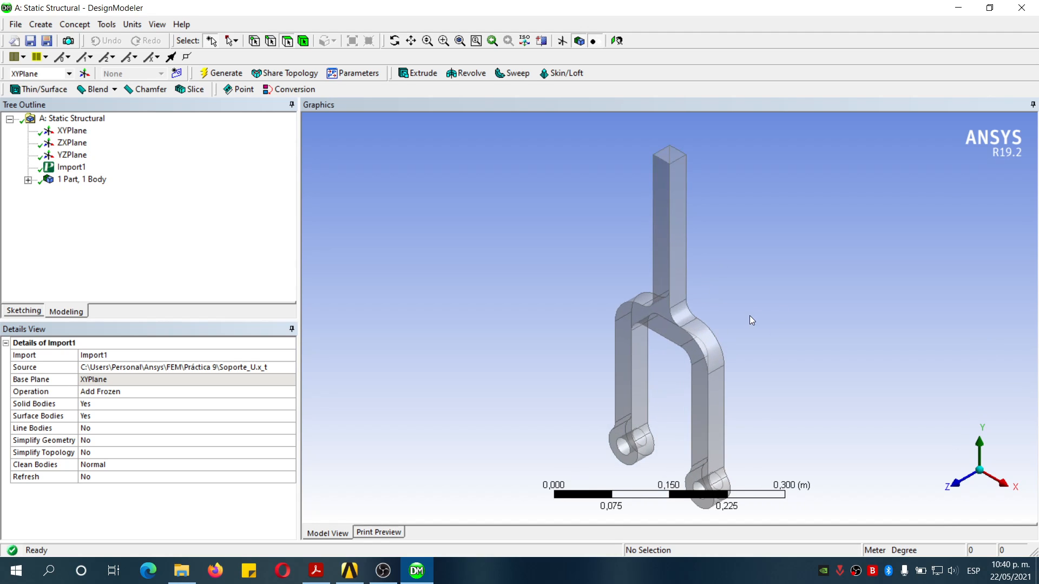
{"action": "scroll", "coordinate": [749, 316], "scroll_direction": "down", "scroll_amount": 3}
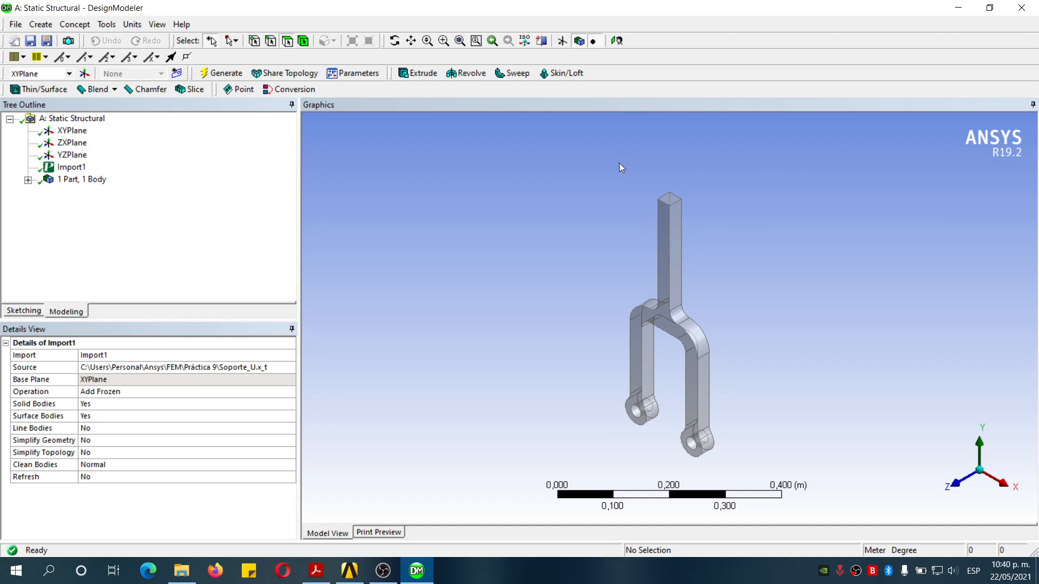
Generate a mid-surface of the fork-shaped support from its front and back faces as one face pair.
{"action": "left_click", "coordinate": [111, 25]}
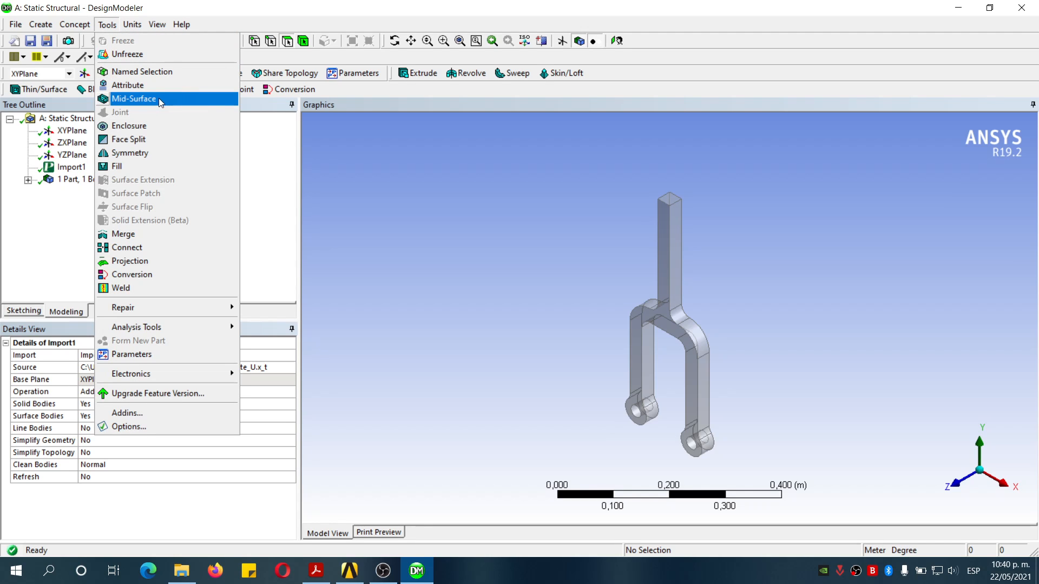
{"action": "left_click", "coordinate": [190, 98]}
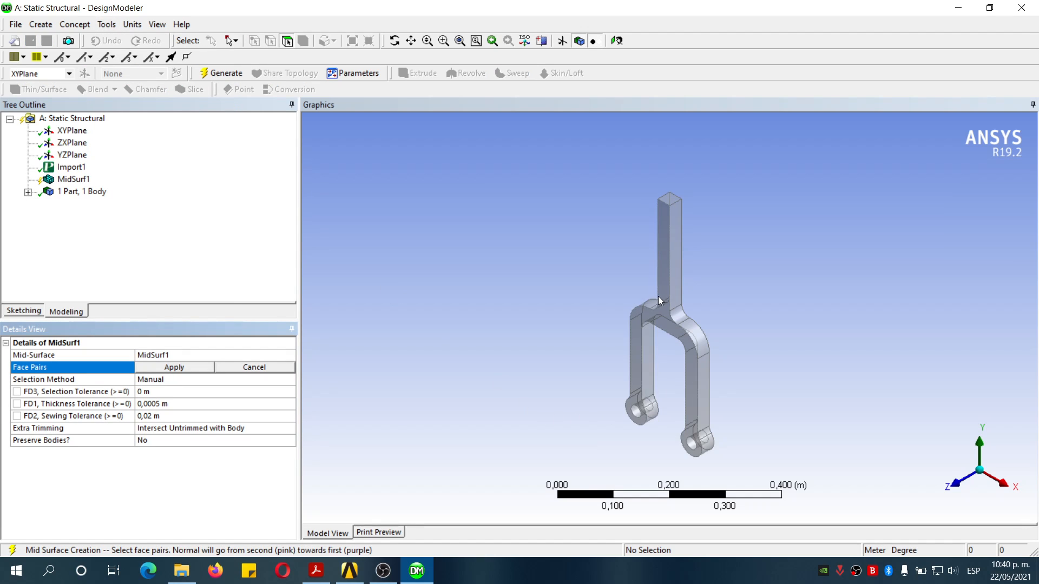
{"action": "left_click", "coordinate": [670, 289]}
{"action": "middle_click_drag", "start_coordinate": [797, 316], "coordinate": [631, 354]}
{"action": "left_click", "coordinate": [668, 307]}
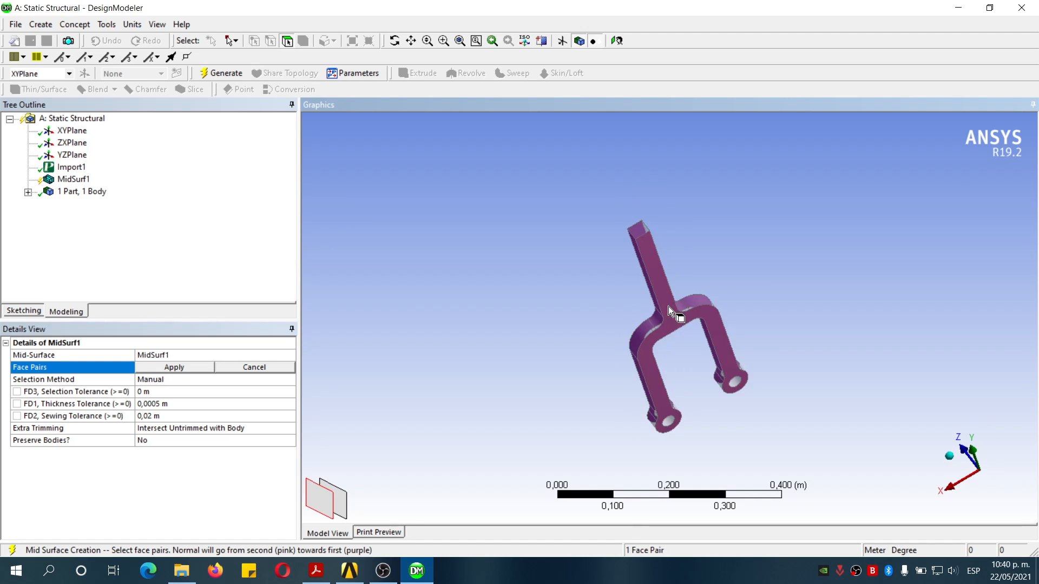
{"action": "middle_click_drag", "start_coordinate": [751, 332], "coordinate": [860, 290]}
{"action": "left_click_drag", "start_coordinate": [956, 244], "coordinate": [1016, 297]}
{"action": "middle_click_drag", "start_coordinate": [1016, 297], "coordinate": [1014, 318]}
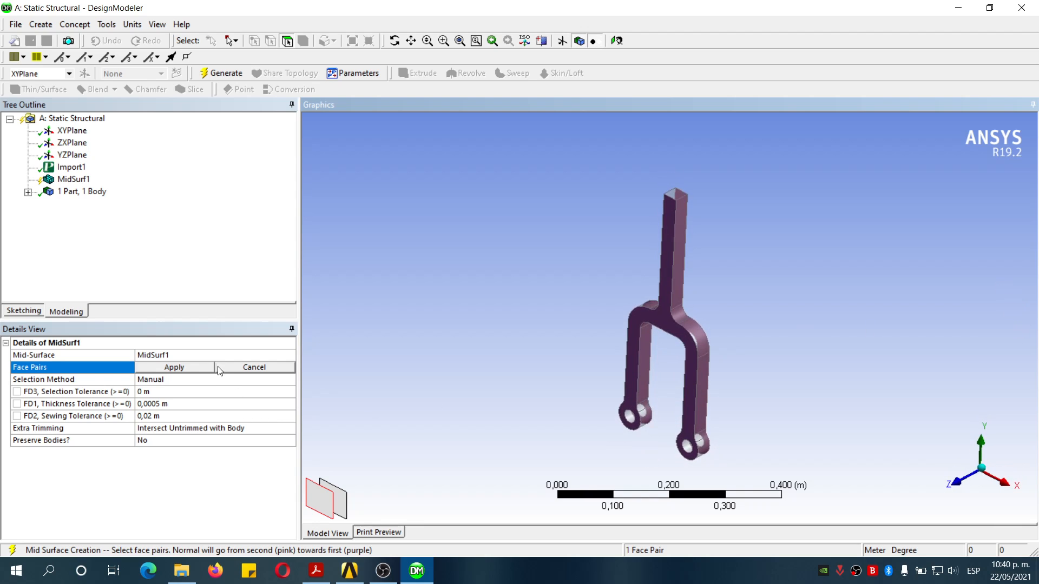
{"action": "left_click", "coordinate": [201, 367]}
{"action": "left_click", "coordinate": [224, 73]}
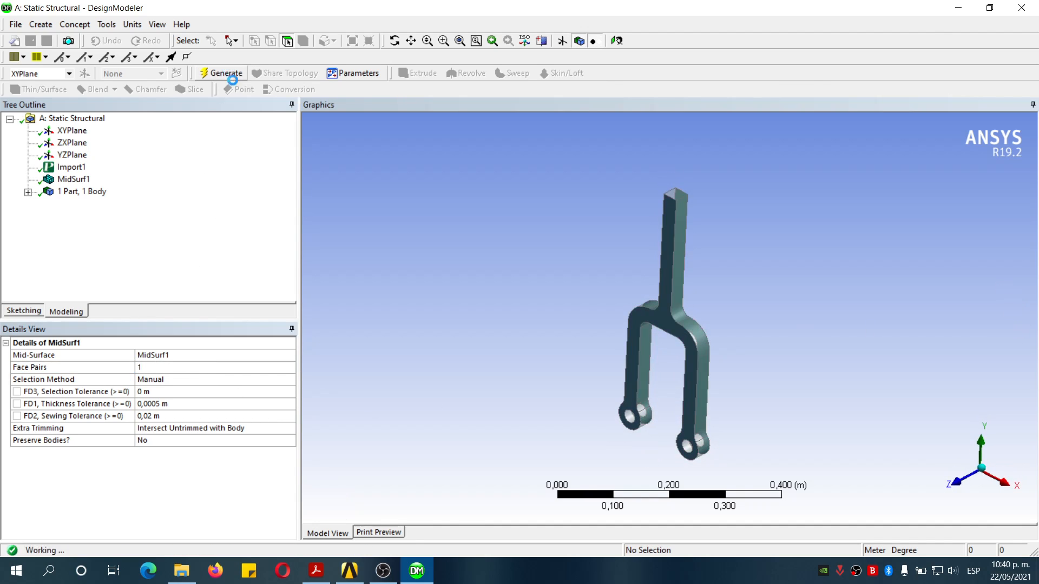
Examine the surface body's shape and its details in the model tree.
{"action": "left_click", "coordinate": [27, 193]}
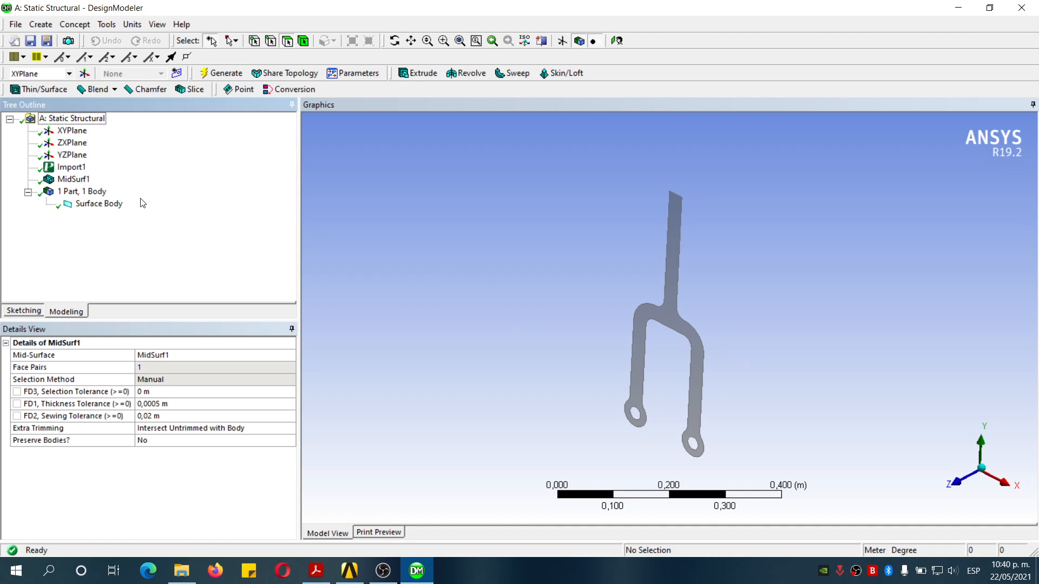
{"action": "left_click", "coordinate": [95, 205]}
{"action": "scroll", "coordinate": [777, 353], "scroll_direction": "up", "scroll_amount": 2}
{"action": "scroll", "coordinate": [812, 284], "scroll_direction": "up", "scroll_amount": 5}
{"action": "scroll", "coordinate": [794, 284], "scroll_direction": "down", "scroll_amount": 5}
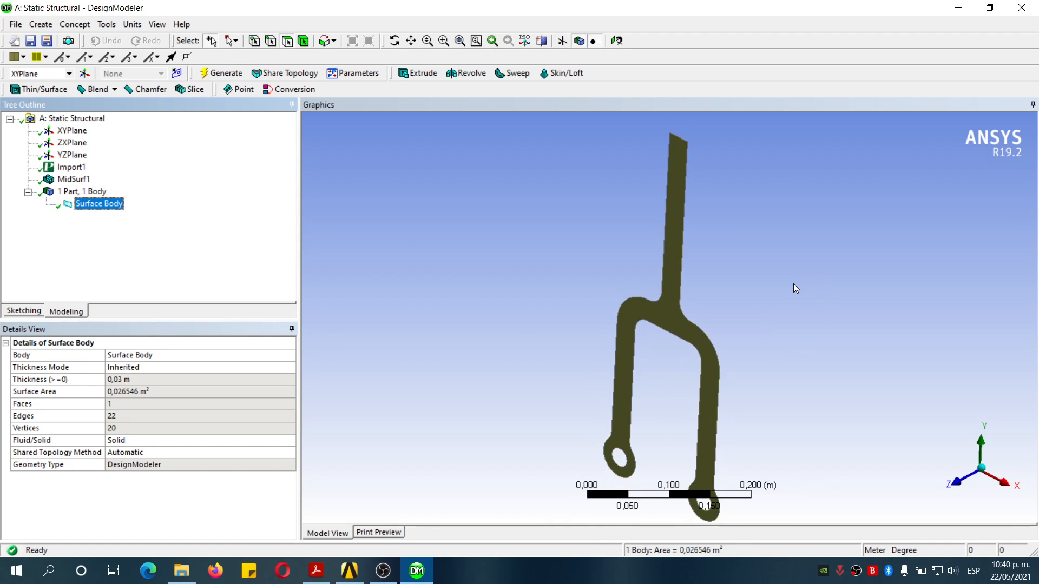
{"action": "left_click", "coordinate": [787, 296]}
{"action": "scroll", "coordinate": [815, 387], "scroll_direction": "down", "scroll_amount": 1}
{"action": "middle_click_drag", "start_coordinate": [795, 367], "coordinate": [763, 356]}
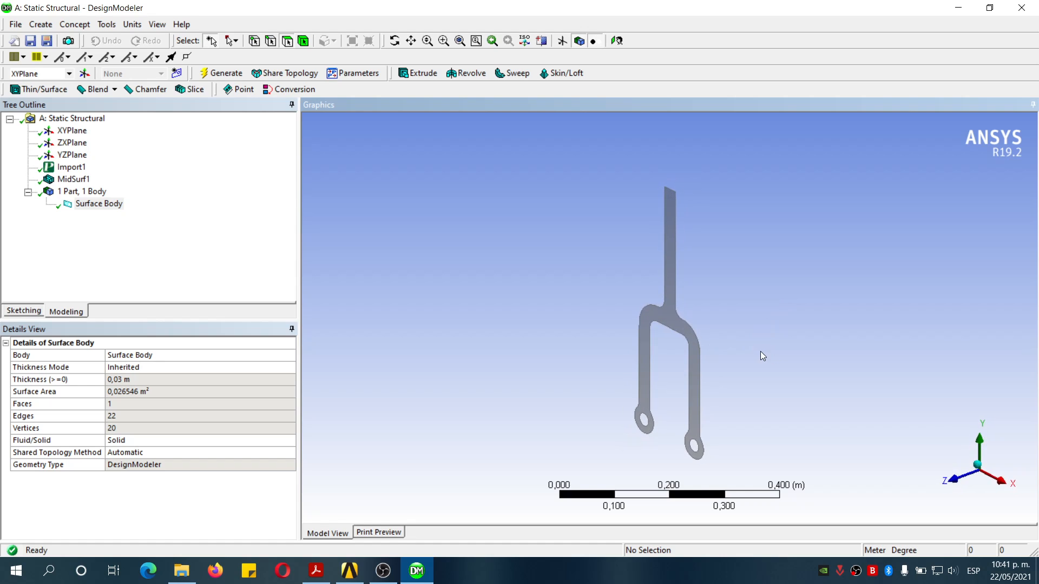
Close DesignModeler and review the details of the Geometry and its Surface Body in Mechanical.
{"action": "left_click", "coordinate": [1019, 6]}
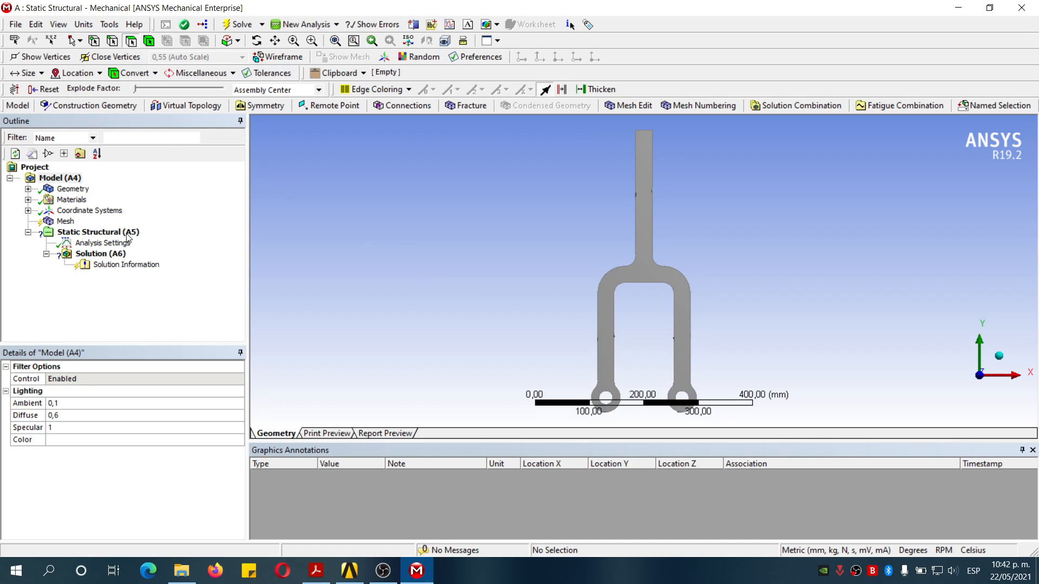
{"action": "left_click", "coordinate": [28, 188]}
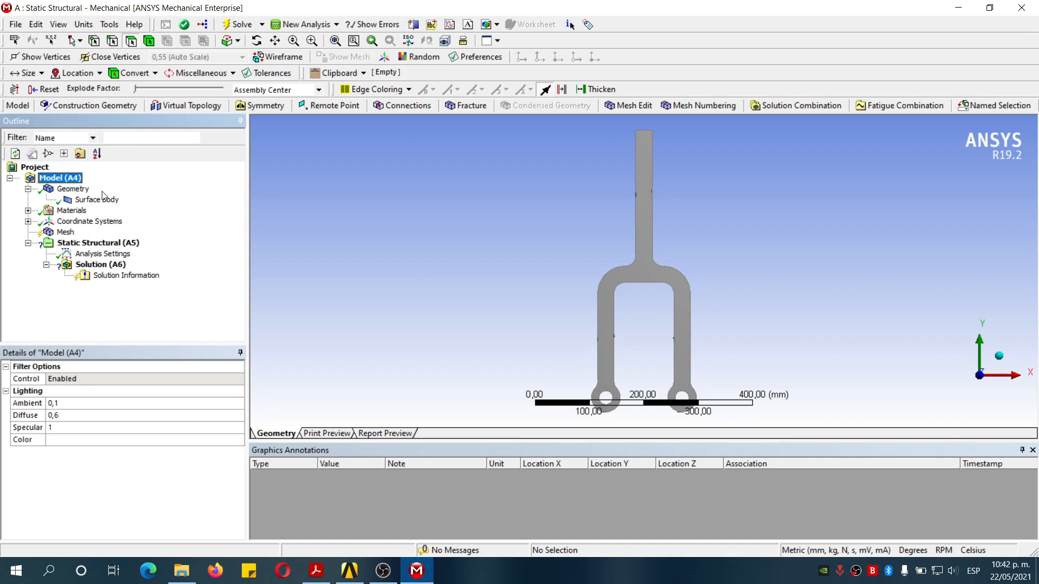
{"action": "left_click", "coordinate": [73, 189]}
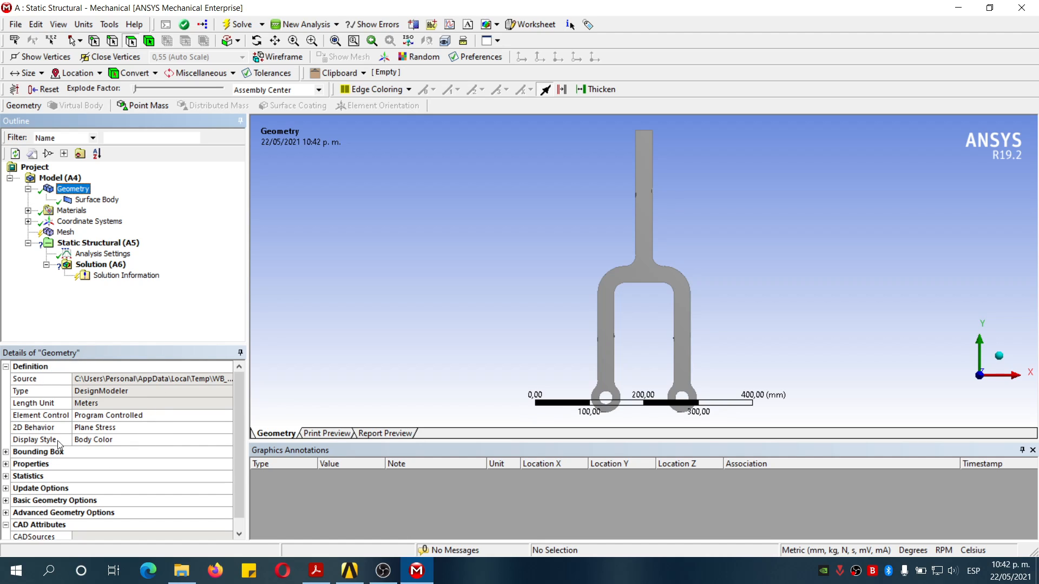
{"action": "left_click", "coordinate": [111, 201]}
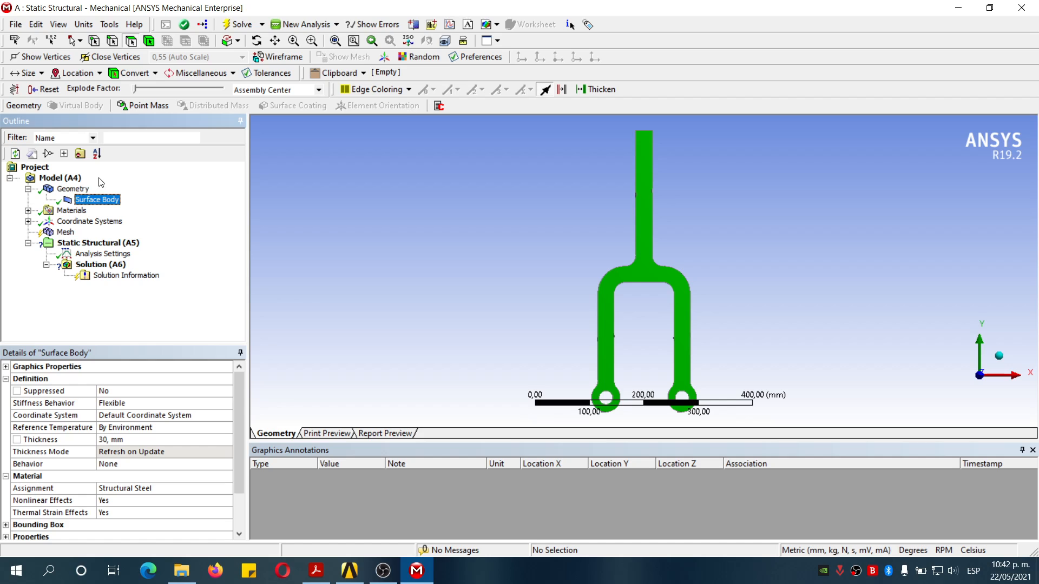
{"action": "left_click", "coordinate": [59, 178]}
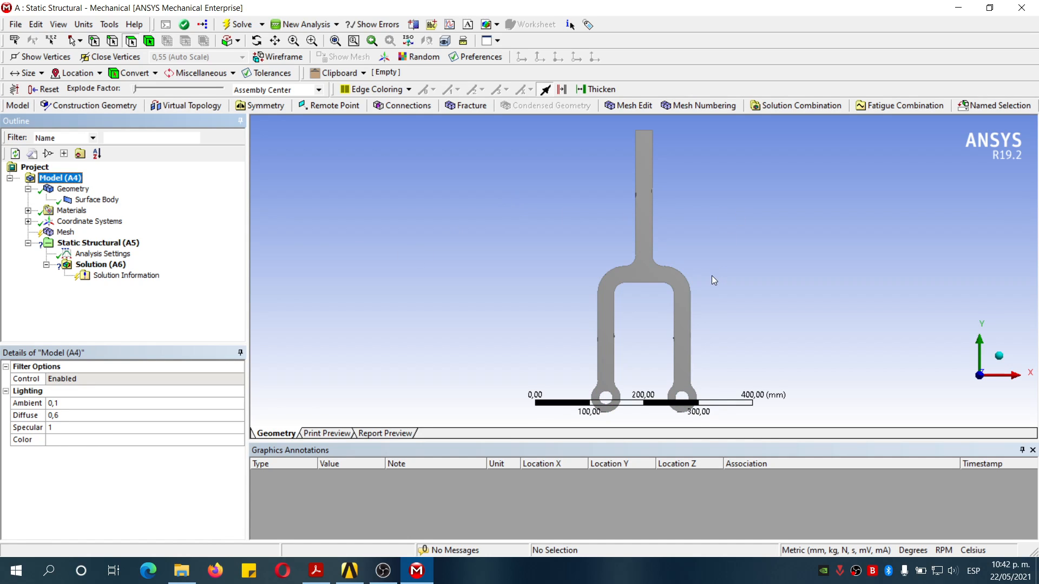
Turn on the display of vertices for the support's surface body.
{"action": "scroll", "coordinate": [712, 275], "scroll_direction": "down", "scroll_amount": 3}
{"action": "scroll", "coordinate": [643, 292], "scroll_direction": "up", "scroll_amount": 5}
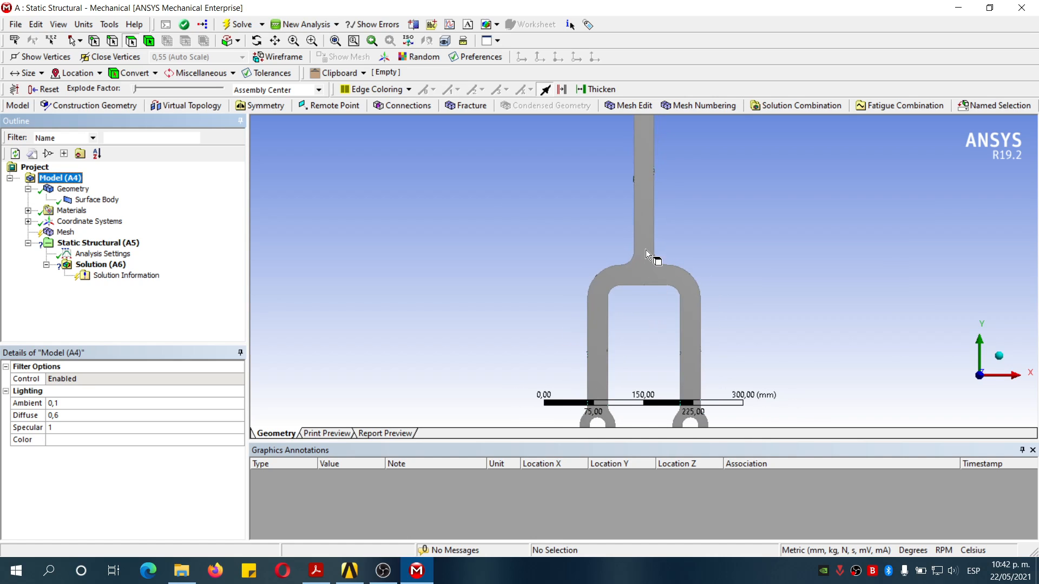
{"action": "scroll", "coordinate": [645, 252], "scroll_direction": "down", "scroll_amount": 1}
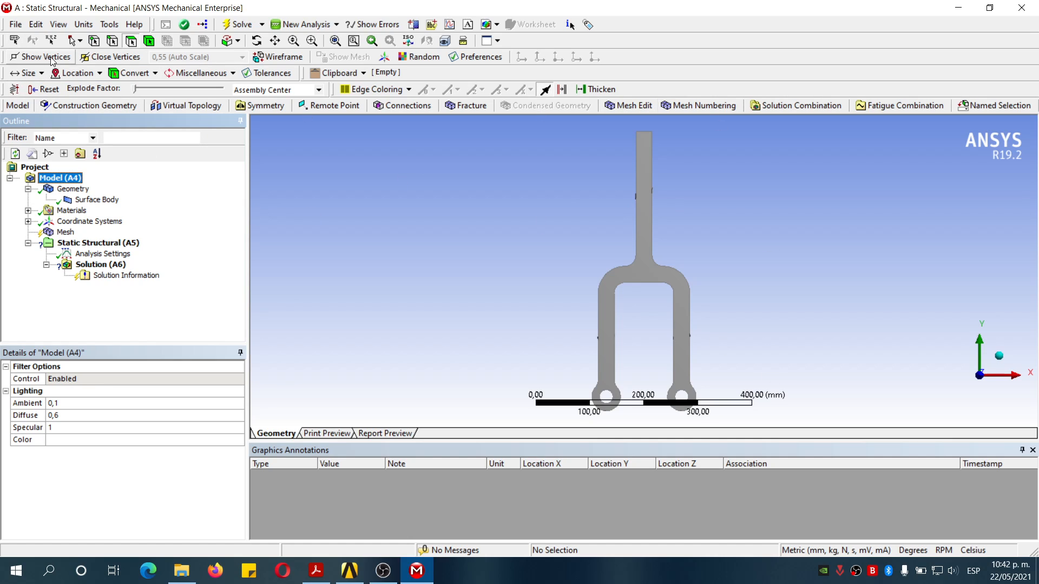
{"action": "left_click", "coordinate": [33, 57]}
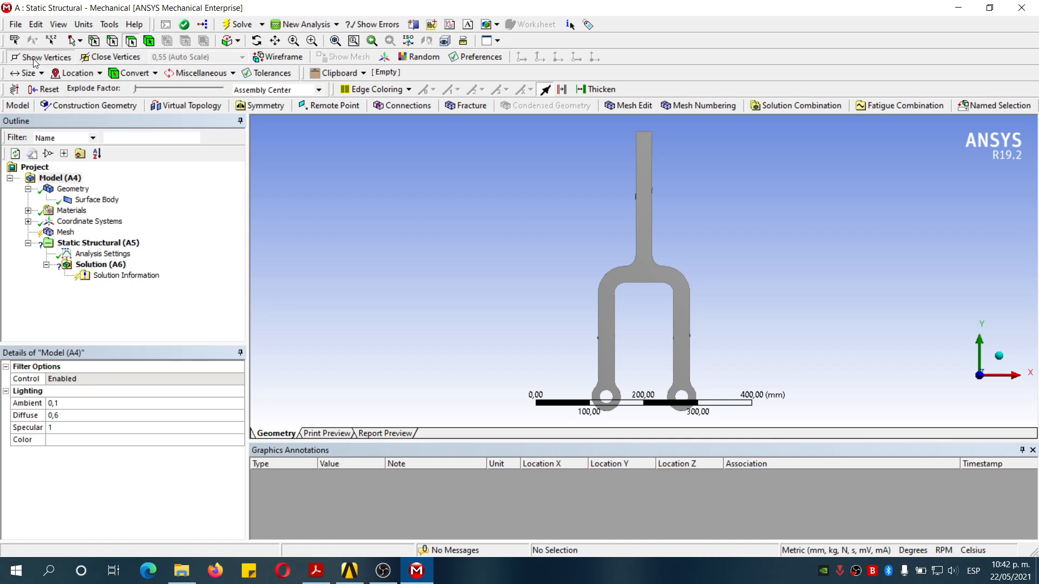
{"action": "scroll", "coordinate": [668, 311], "scroll_direction": "up", "scroll_amount": 8}
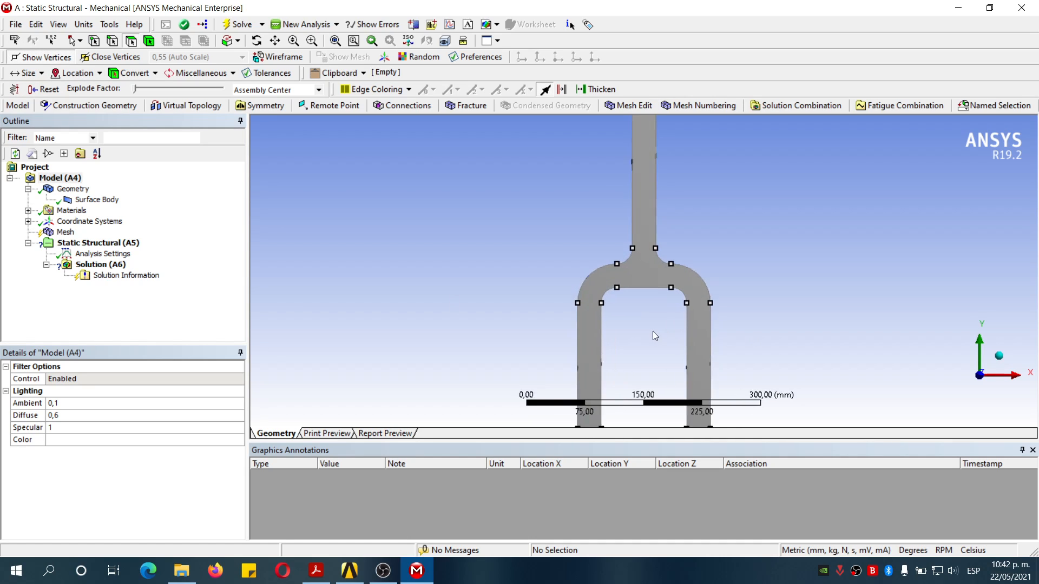
Add a Virtual Topology to the model and set the selection filter to vertices.
{"action": "scroll", "coordinate": [631, 247], "scroll_direction": "up", "scroll_amount": 2}
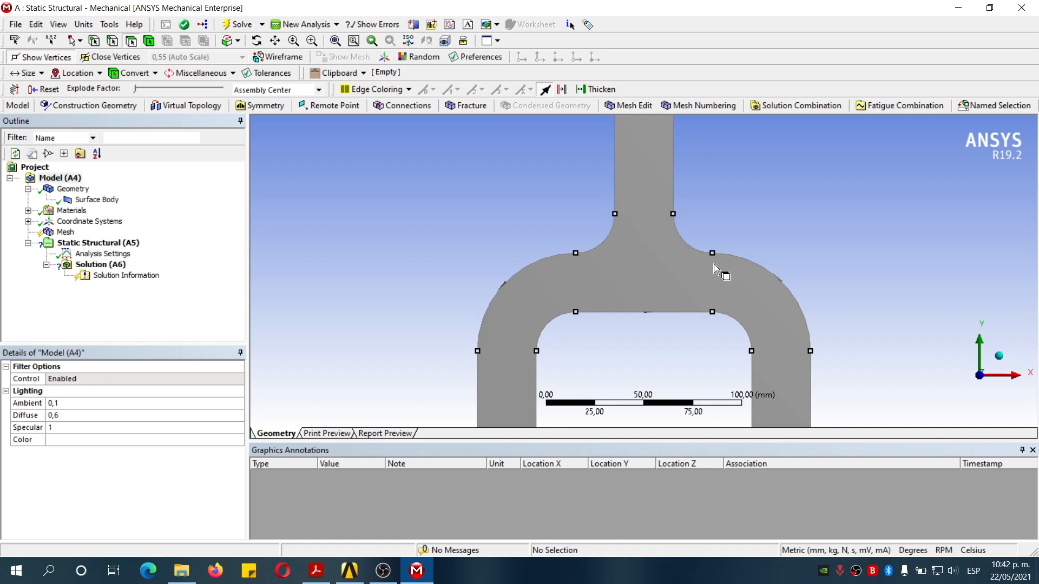
{"action": "scroll", "coordinate": [573, 254], "scroll_direction": "down", "scroll_amount": 5}
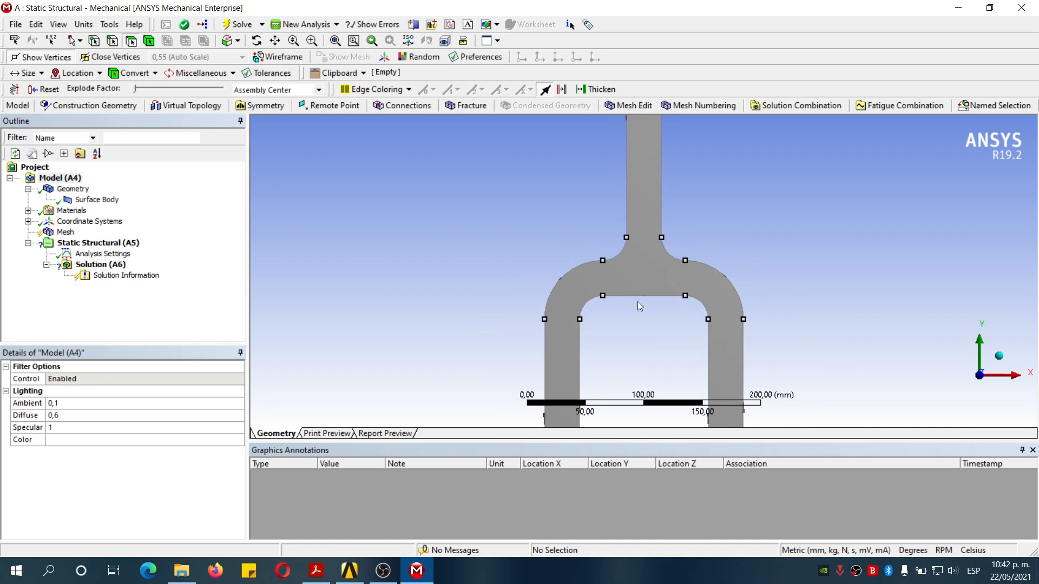
{"action": "scroll", "coordinate": [637, 301], "scroll_direction": "down", "scroll_amount": 2}
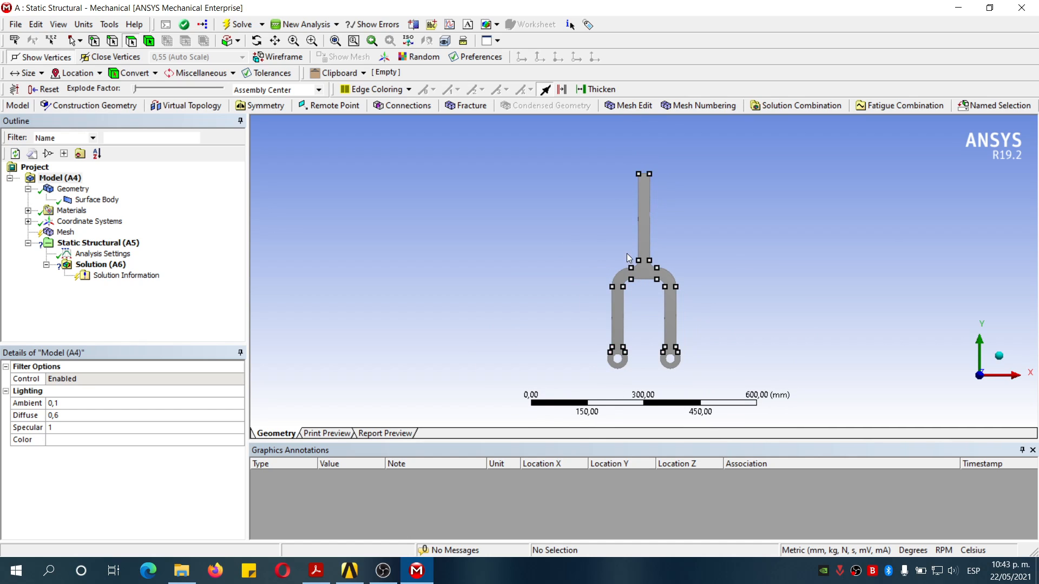
{"action": "scroll", "coordinate": [641, 274], "scroll_direction": "up", "scroll_amount": 5}
{"action": "scroll", "coordinate": [640, 274], "scroll_direction": "up", "scroll_amount": 2}
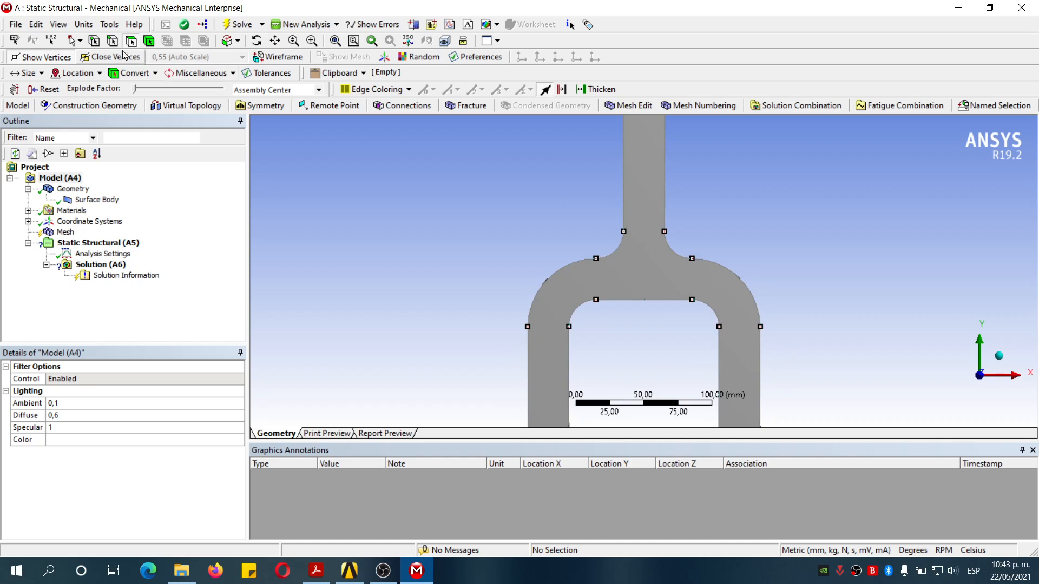
{"action": "left_click", "coordinate": [94, 42]}
{"action": "left_click", "coordinate": [194, 107]}
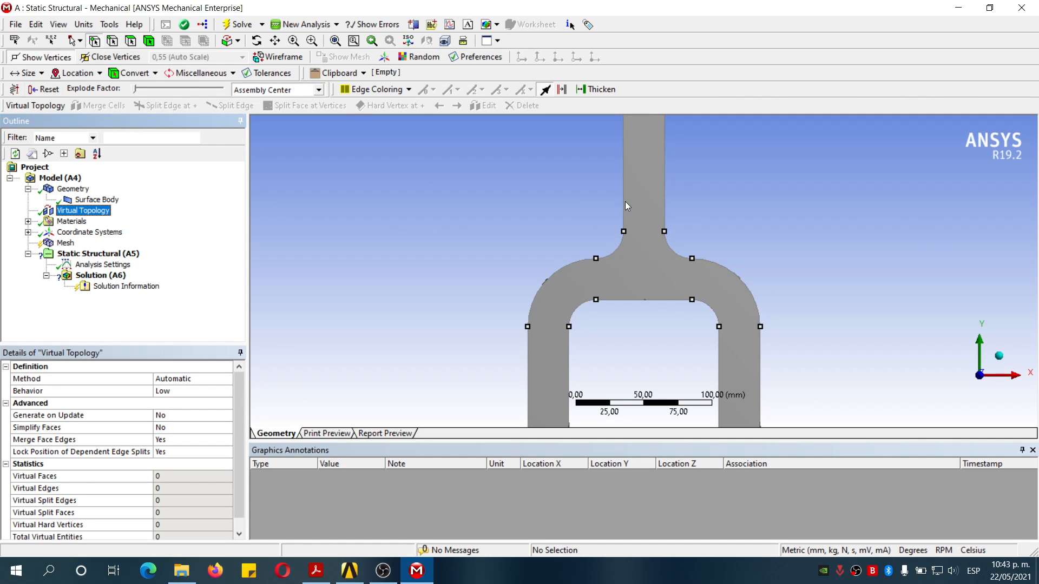
Split the virtual face across the base of the stem, between the two vertices where the fillets begin.
{"action": "scroll", "coordinate": [628, 227], "scroll_direction": "up", "scroll_amount": 2}
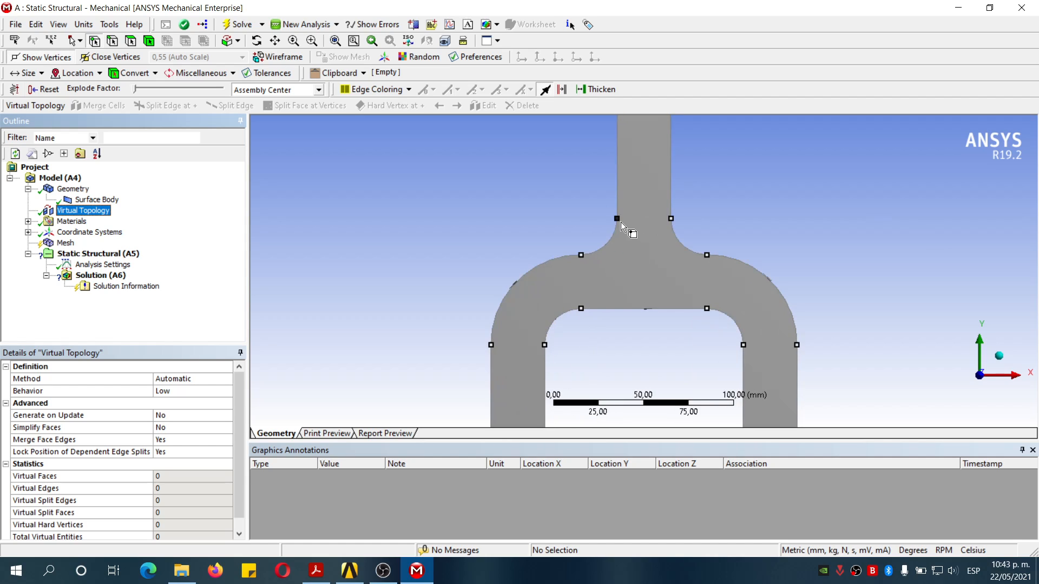
{"action": "left_click", "coordinate": [617, 219]}
{"action": "left_click", "coordinate": [671, 219], "text": "ctrl"}
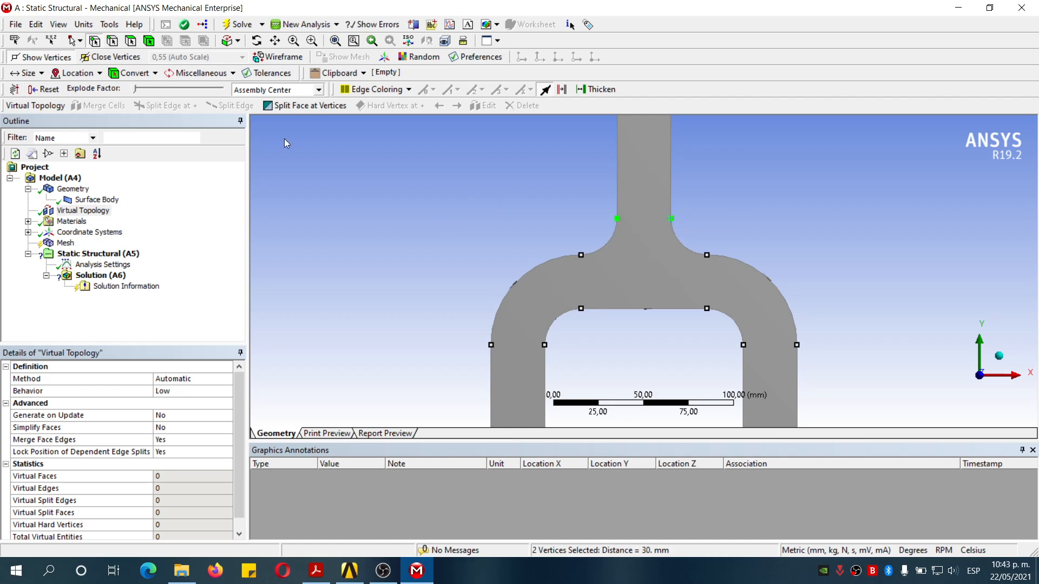
{"action": "left_click", "coordinate": [291, 106]}
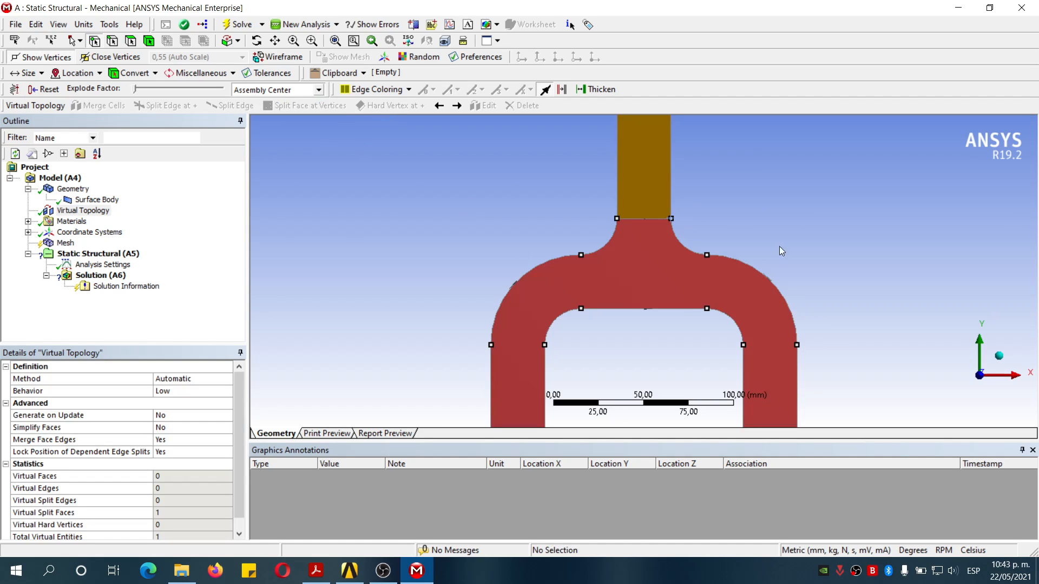
Split the face horizontally between the two vertices where the stem's fillets meet the fork's crossbar.
{"action": "scroll", "coordinate": [628, 225], "scroll_direction": "down", "scroll_amount": 4}
{"action": "scroll", "coordinate": [654, 193], "scroll_direction": "up", "scroll_amount": 1}
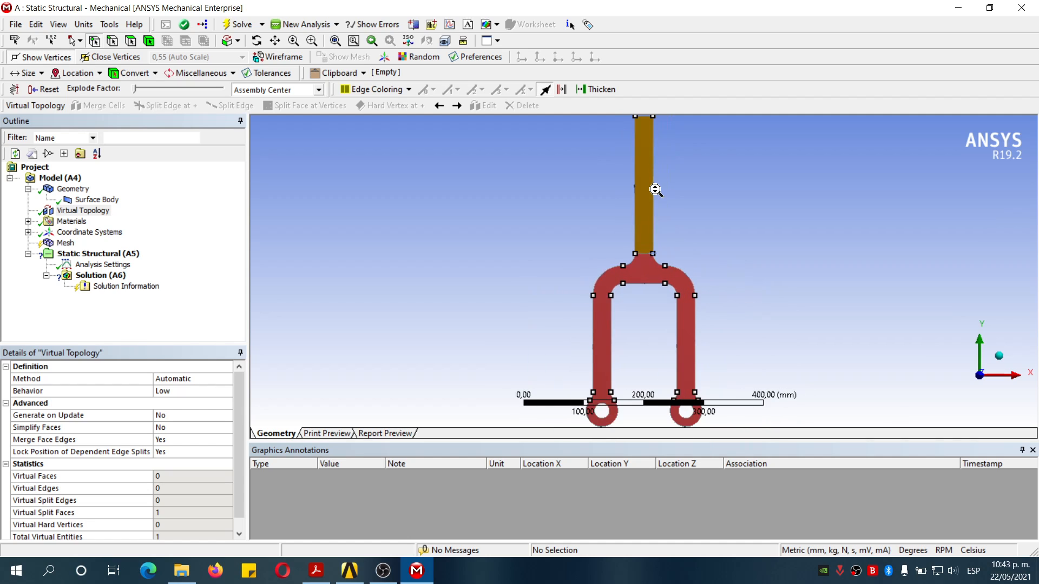
{"action": "scroll", "coordinate": [654, 193], "scroll_direction": "down", "scroll_amount": 2}
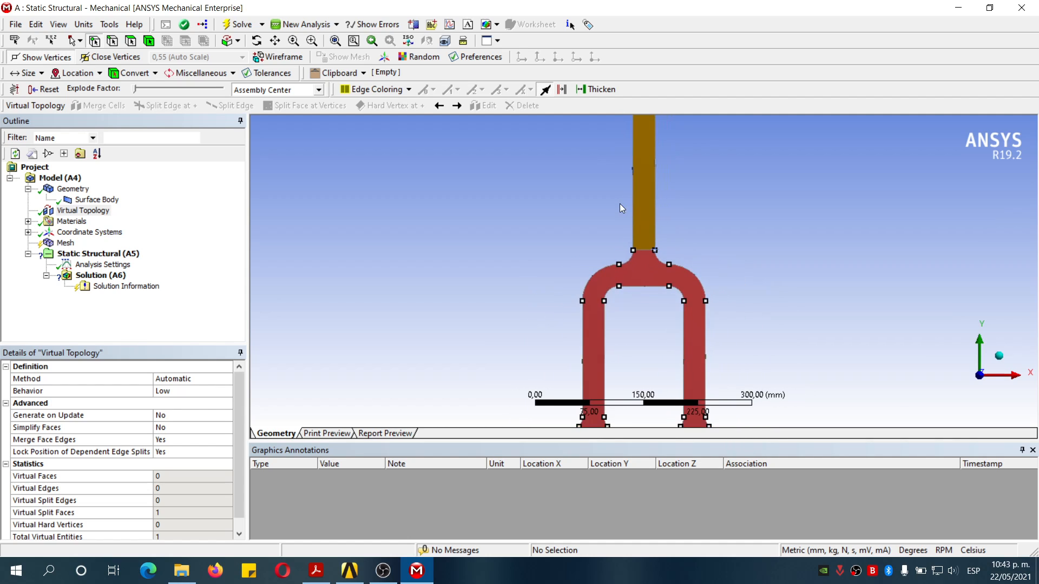
{"action": "scroll", "coordinate": [640, 273], "scroll_direction": "up", "scroll_amount": 5}
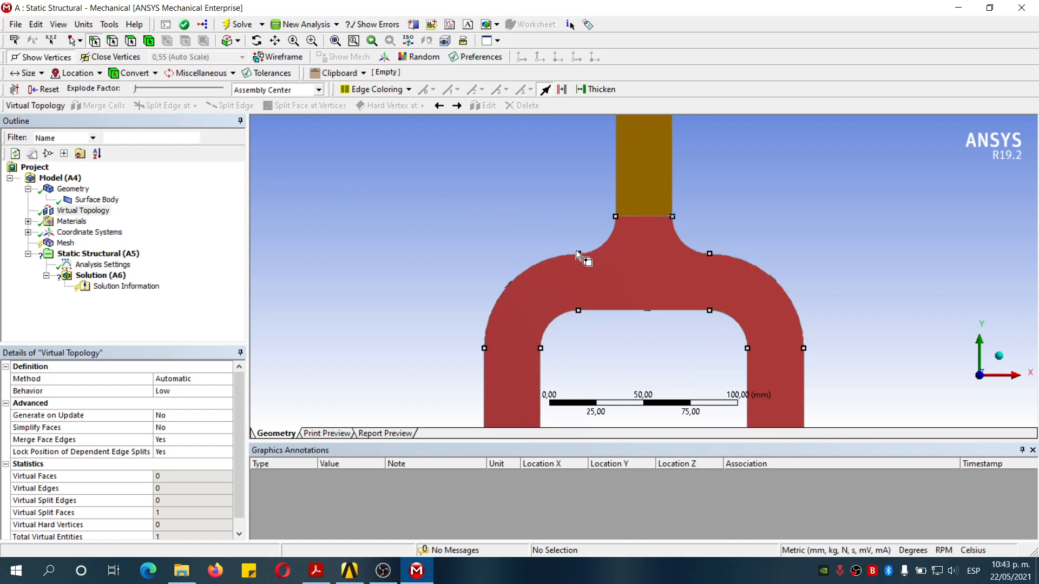
{"action": "left_click", "coordinate": [578, 254]}
{"action": "left_click", "coordinate": [710, 254], "text": "ctrl"}
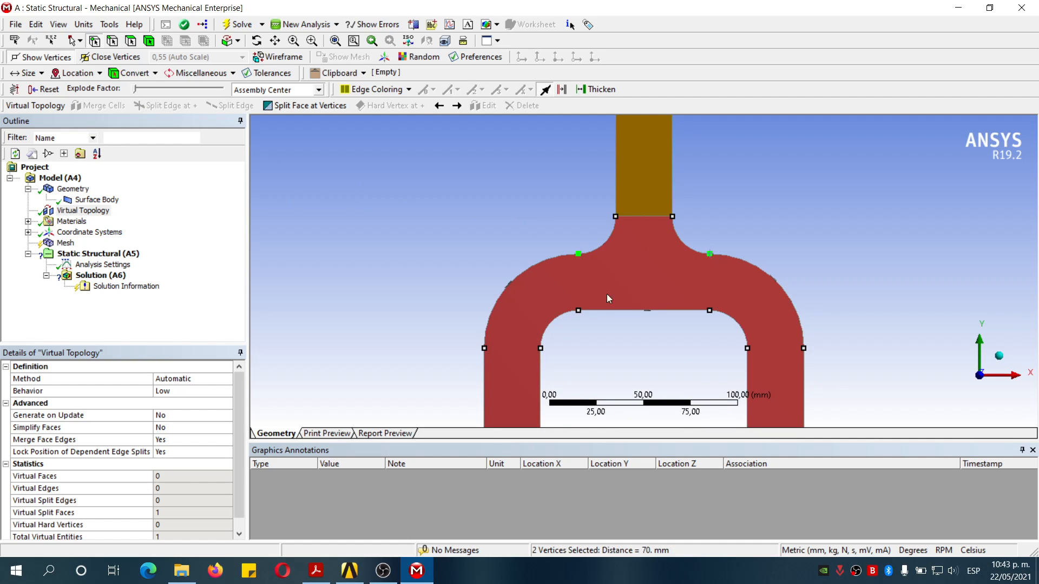
{"action": "left_click", "coordinate": [312, 112]}
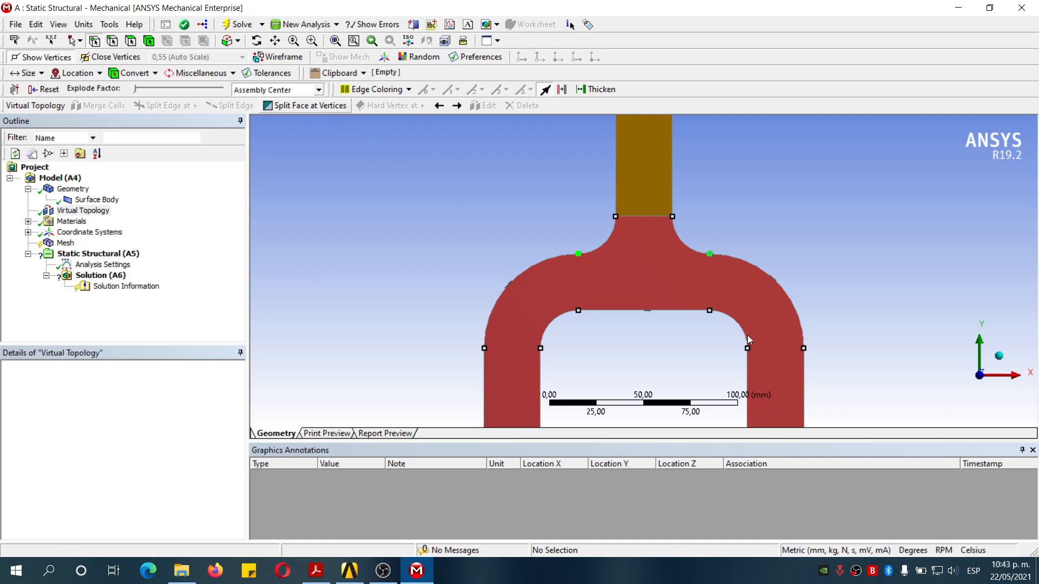
Split the face vertically at both ends of the fork's crossbar, using the upper and lower vertex at each end.
{"action": "scroll", "coordinate": [612, 273], "scroll_direction": "down", "scroll_amount": 3}
{"action": "scroll", "coordinate": [589, 292], "scroll_direction": "up", "scroll_amount": 1}
{"action": "scroll", "coordinate": [597, 295], "scroll_direction": "up", "scroll_amount": 5}
{"action": "scroll", "coordinate": [523, 291], "scroll_direction": "down", "scroll_amount": 3}
{"action": "scroll", "coordinate": [607, 309], "scroll_direction": "down", "scroll_amount": 3}
{"action": "scroll", "coordinate": [622, 265], "scroll_direction": "down", "scroll_amount": 2}
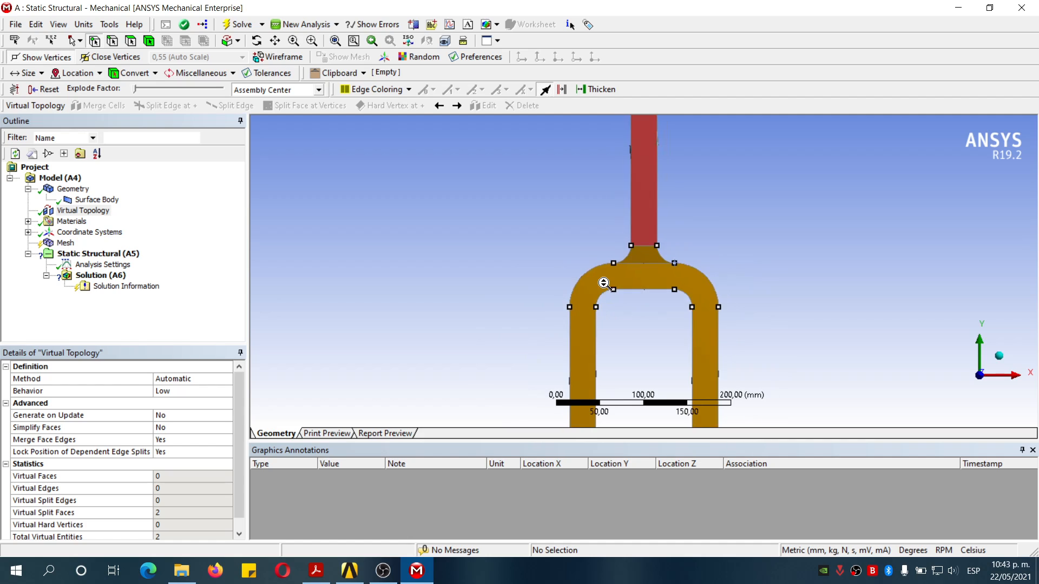
{"action": "scroll", "coordinate": [580, 303], "scroll_direction": "up", "scroll_amount": 3}
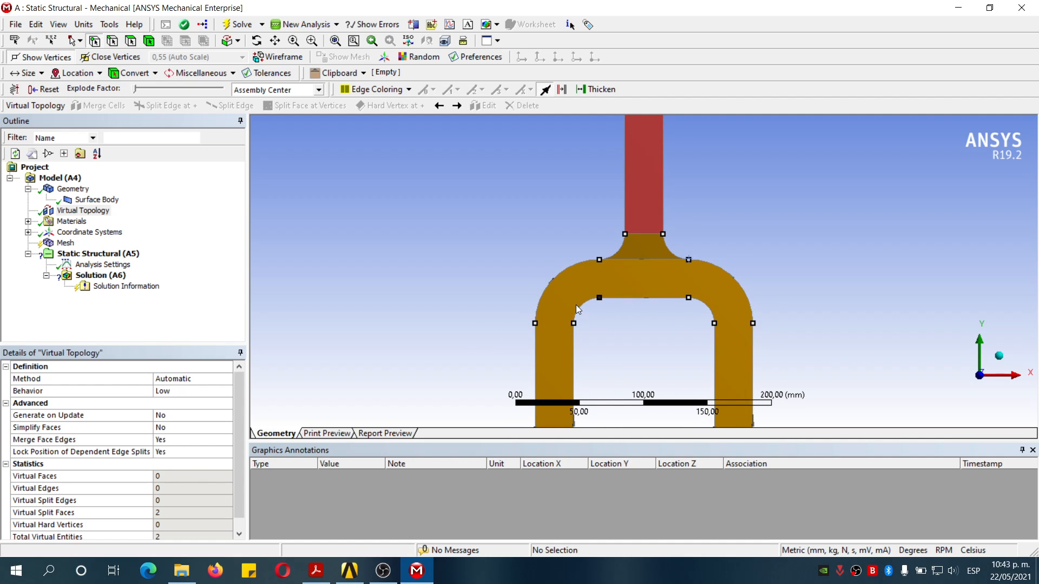
{"action": "scroll", "coordinate": [610, 271], "scroll_direction": "up", "scroll_amount": 3}
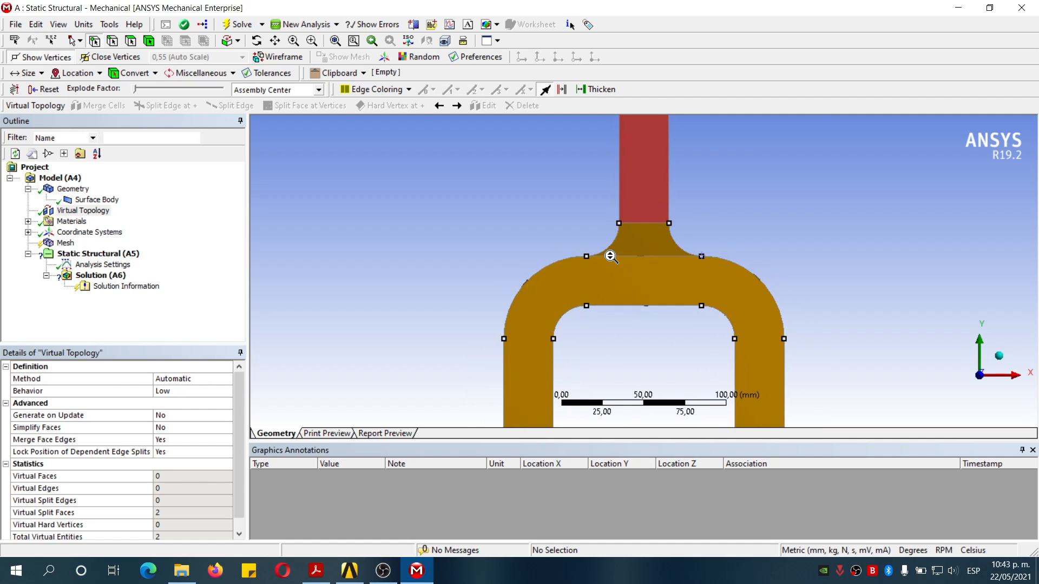
{"action": "scroll", "coordinate": [611, 257], "scroll_direction": "down", "scroll_amount": 1}
{"action": "left_click", "coordinate": [593, 260]}
{"action": "left_click", "coordinate": [592, 303], "text": "ctrl"}
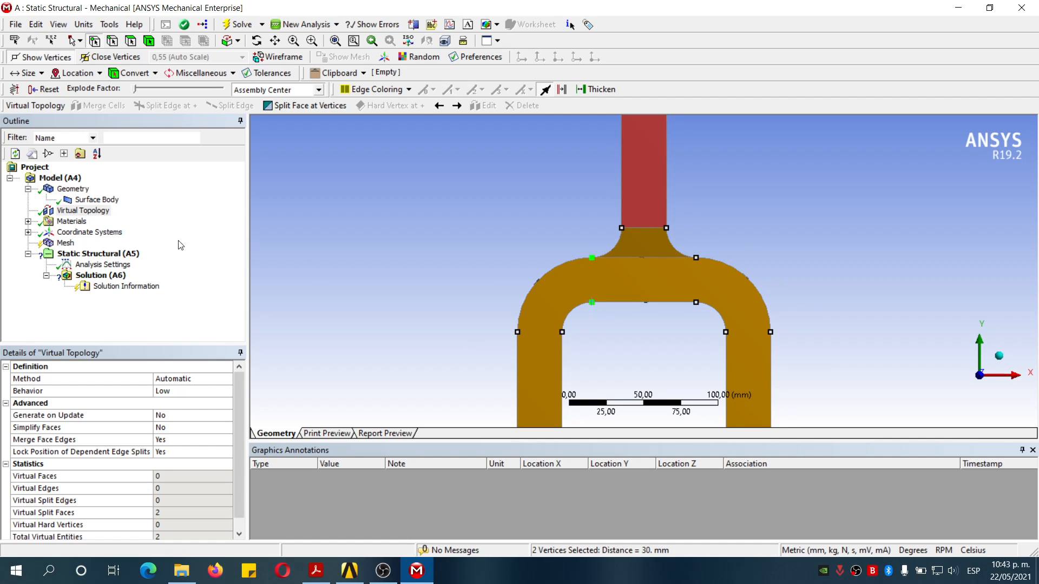
{"action": "left_click", "coordinate": [305, 105]}
{"action": "left_click", "coordinate": [696, 258]}
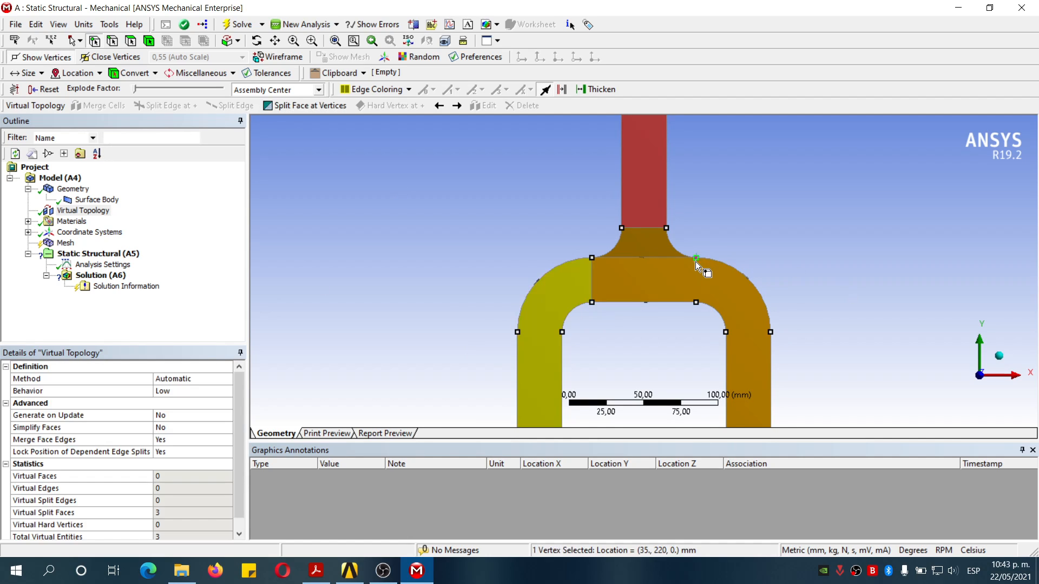
{"action": "left_click", "coordinate": [695, 303], "text": "ctrl"}
{"action": "left_click", "coordinate": [305, 106]}
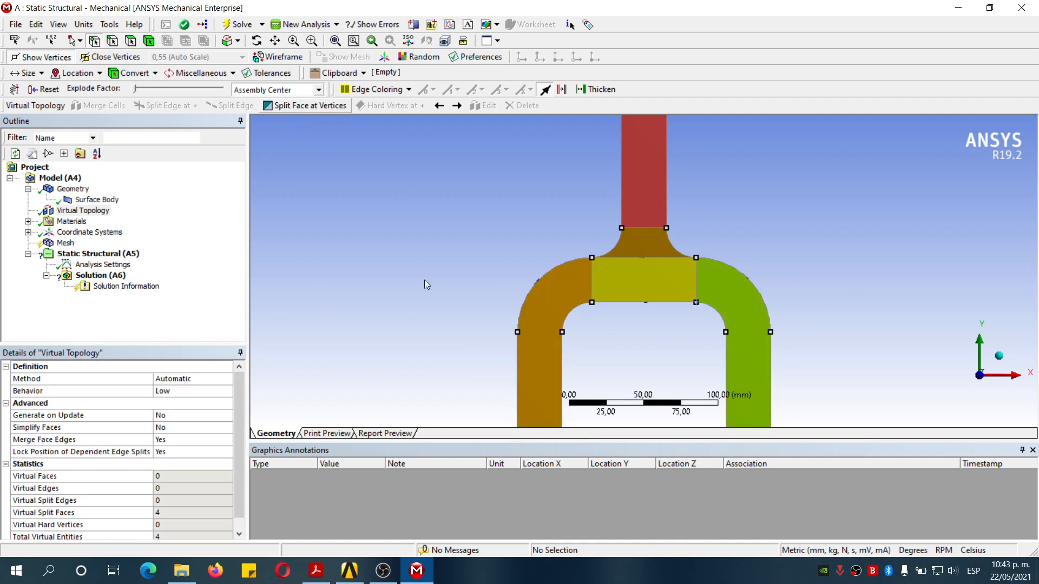
Split the face across both fork legs, at the vertices where the curved bends meet the straight legs.
{"action": "left_click", "coordinate": [518, 332]}
{"action": "left_click", "coordinate": [562, 332], "text": "ctrl"}
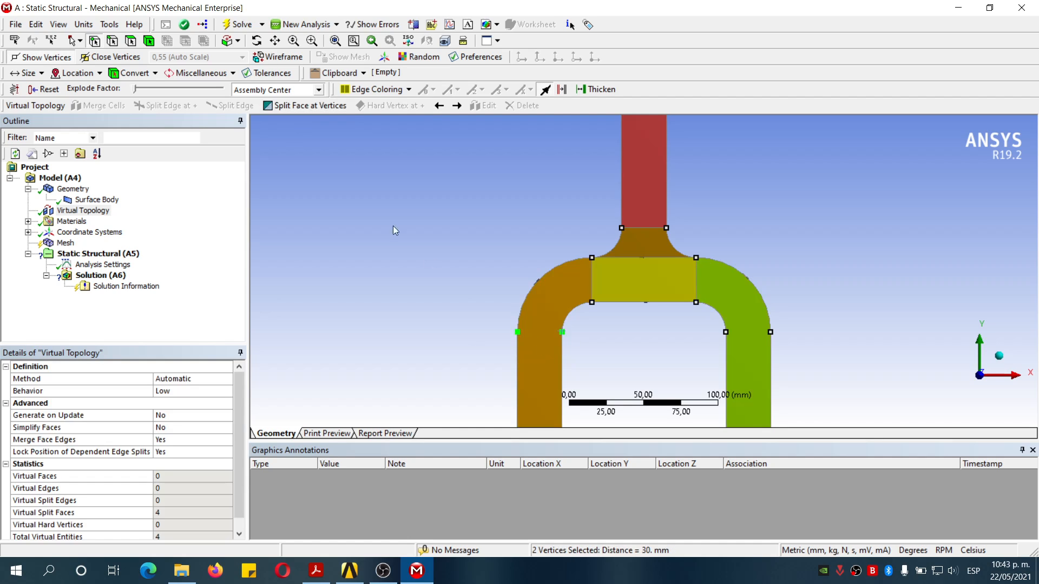
{"action": "left_click", "coordinate": [305, 106]}
{"action": "left_click", "coordinate": [736, 332]}
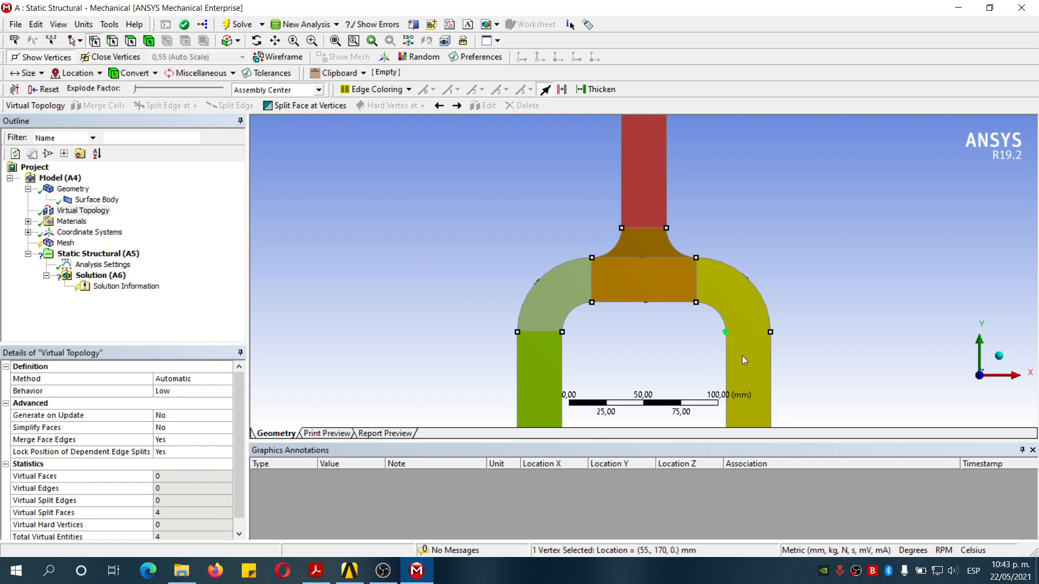
{"action": "left_click", "coordinate": [770, 332], "text": "ctrl"}
{"action": "left_click", "coordinate": [305, 105]}
Examine the split faces of the fork and the holed eyes at the lower ends of both legs.
{"action": "scroll", "coordinate": [638, 341], "scroll_direction": "down", "scroll_amount": 5}
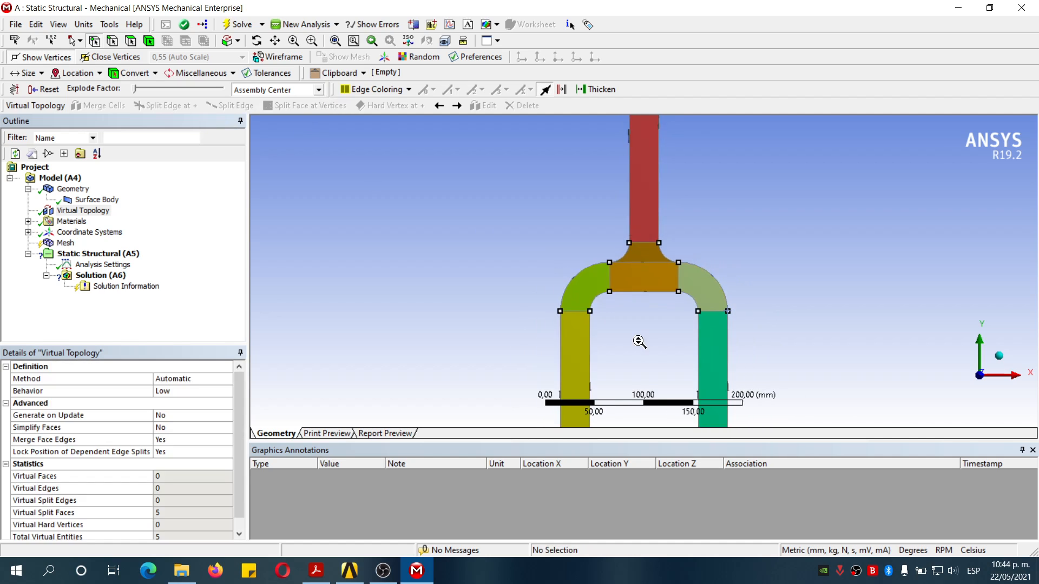
{"action": "scroll", "coordinate": [557, 322], "scroll_direction": "down", "scroll_amount": 2}
{"action": "scroll", "coordinate": [622, 379], "scroll_direction": "up", "scroll_amount": 5}
{"action": "scroll", "coordinate": [713, 294], "scroll_direction": "down", "scroll_amount": 1}
{"action": "scroll", "coordinate": [712, 289], "scroll_direction": "down", "scroll_amount": 4}
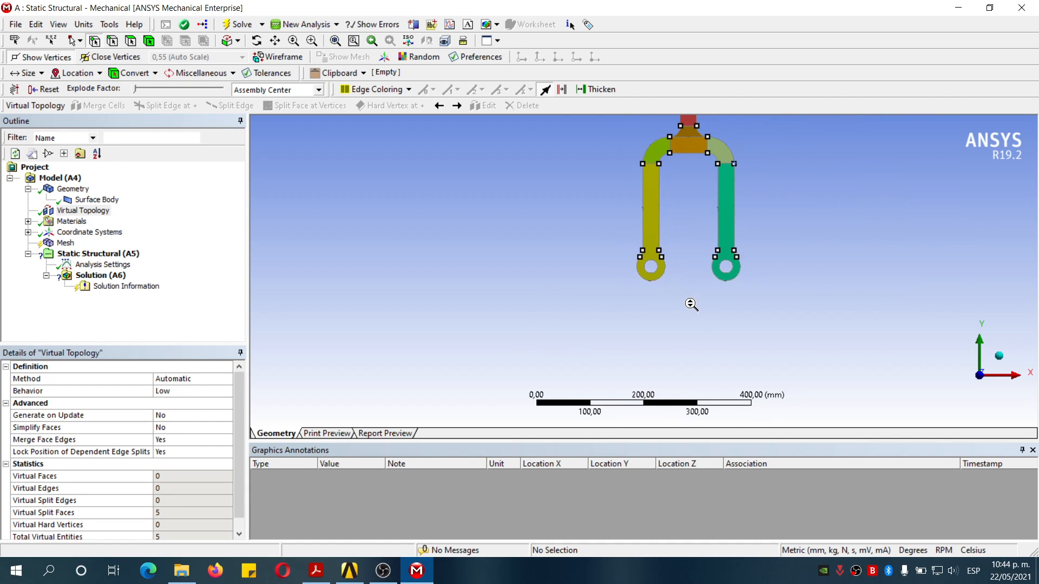
{"action": "scroll", "coordinate": [745, 199], "scroll_direction": "down", "scroll_amount": 2}
{"action": "scroll", "coordinate": [648, 174], "scroll_direction": "up", "scroll_amount": 6}
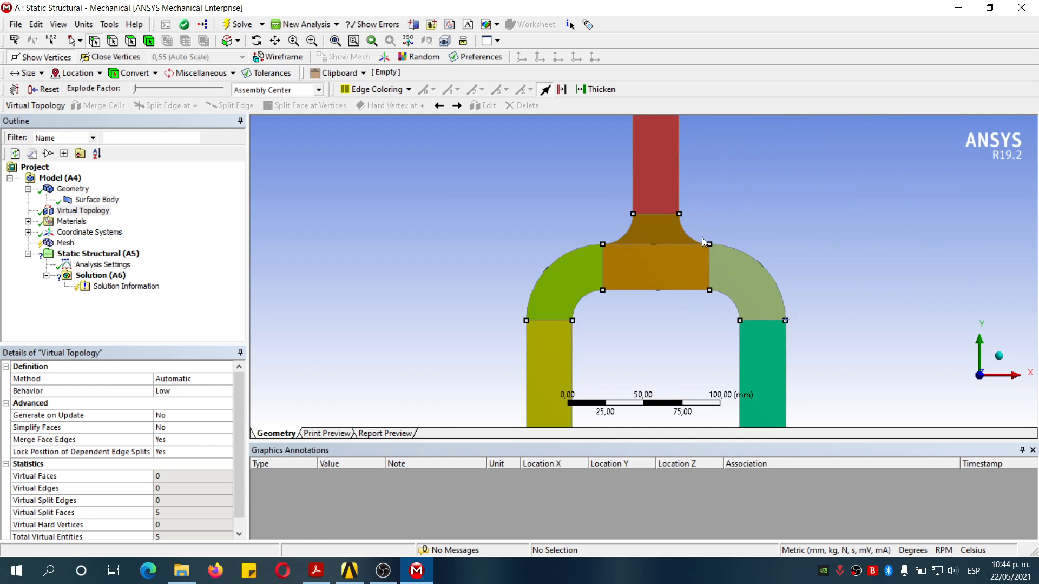
{"action": "scroll", "coordinate": [609, 313], "scroll_direction": "down", "scroll_amount": 6}
{"action": "right_click_drag", "start_coordinate": [607, 307], "coordinate": [702, 369]}
{"action": "scroll", "coordinate": [308, 236], "scroll_direction": "up", "scroll_amount": 3}
{"action": "scroll", "coordinate": [368, 231], "scroll_direction": "down", "scroll_amount": 4}
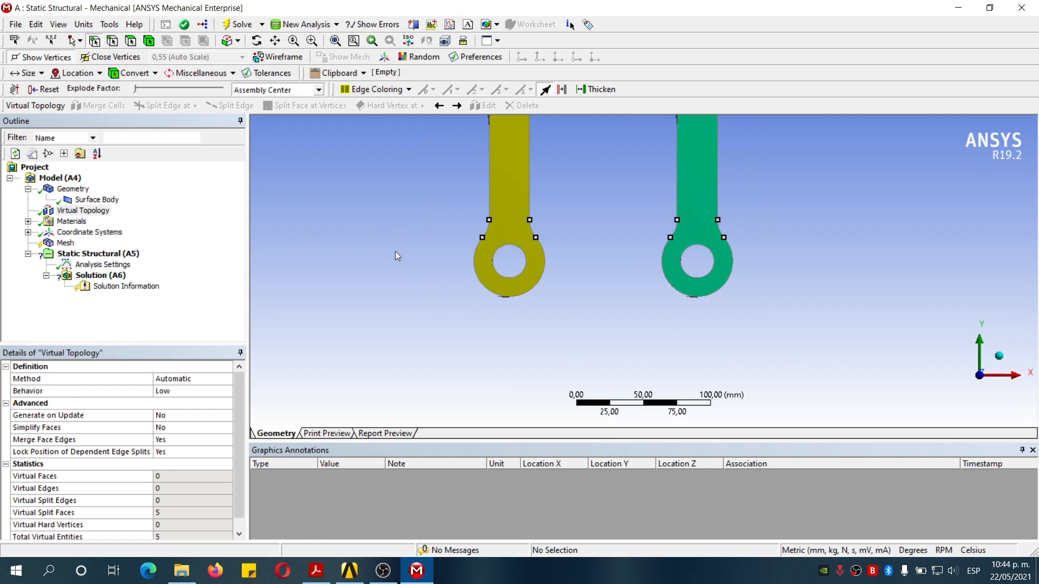
{"action": "right_click_drag", "start_coordinate": [469, 245], "coordinate": [561, 291]}
{"action": "scroll", "coordinate": [563, 249], "scroll_direction": "down", "scroll_amount": 3}
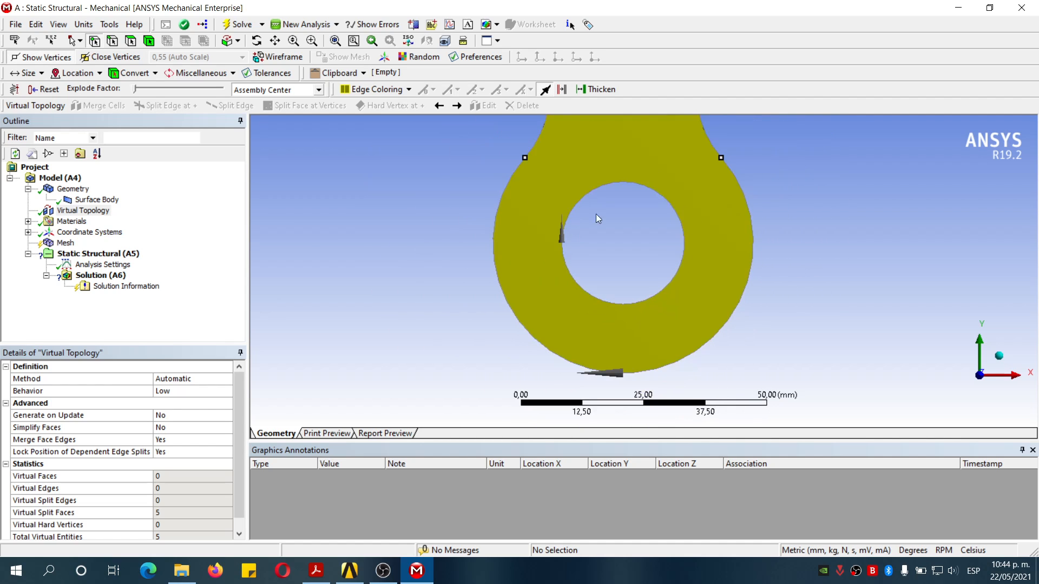
{"action": "scroll", "coordinate": [540, 164], "scroll_direction": "down", "scroll_amount": 2}
{"action": "scroll", "coordinate": [595, 249], "scroll_direction": "down", "scroll_amount": 6}
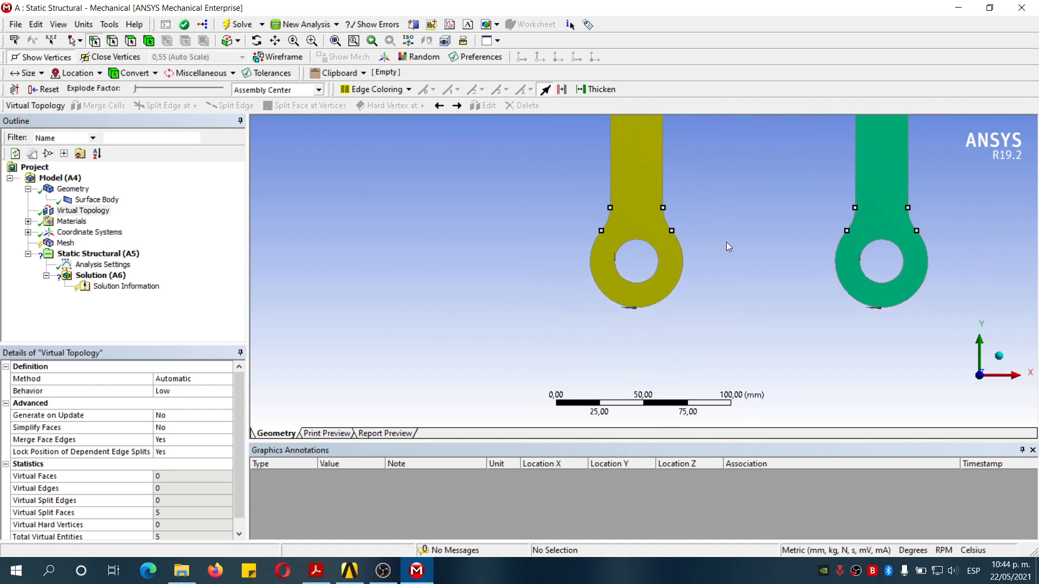
{"action": "scroll", "coordinate": [677, 233], "scroll_direction": "up", "scroll_amount": 5}
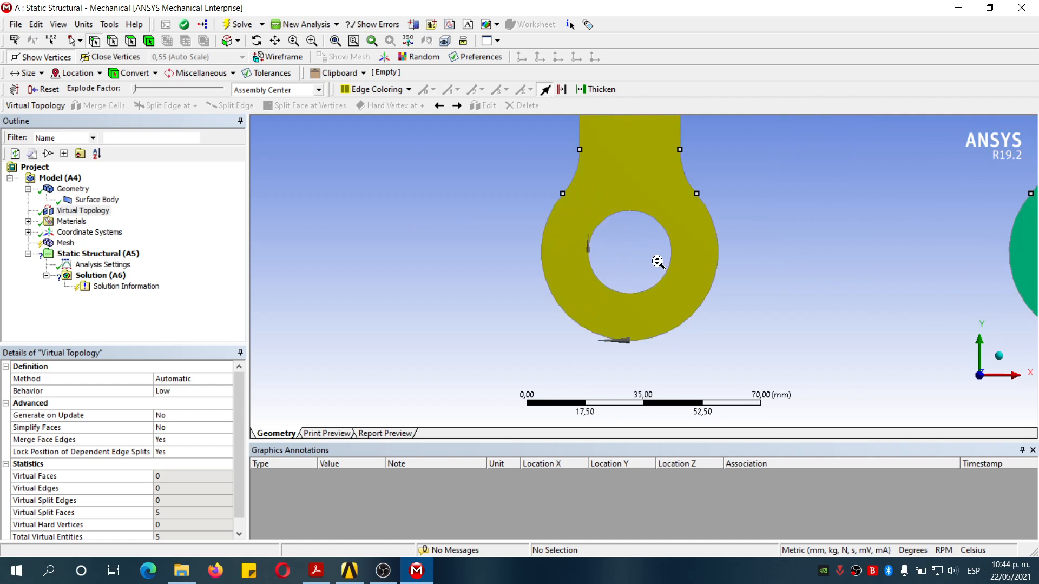
Split the circular edge of the left leg's hole into two halves.
{"action": "scroll", "coordinate": [555, 262], "scroll_direction": "down", "scroll_amount": 1}
{"action": "scroll", "coordinate": [555, 261], "scroll_direction": "down", "scroll_amount": 2}
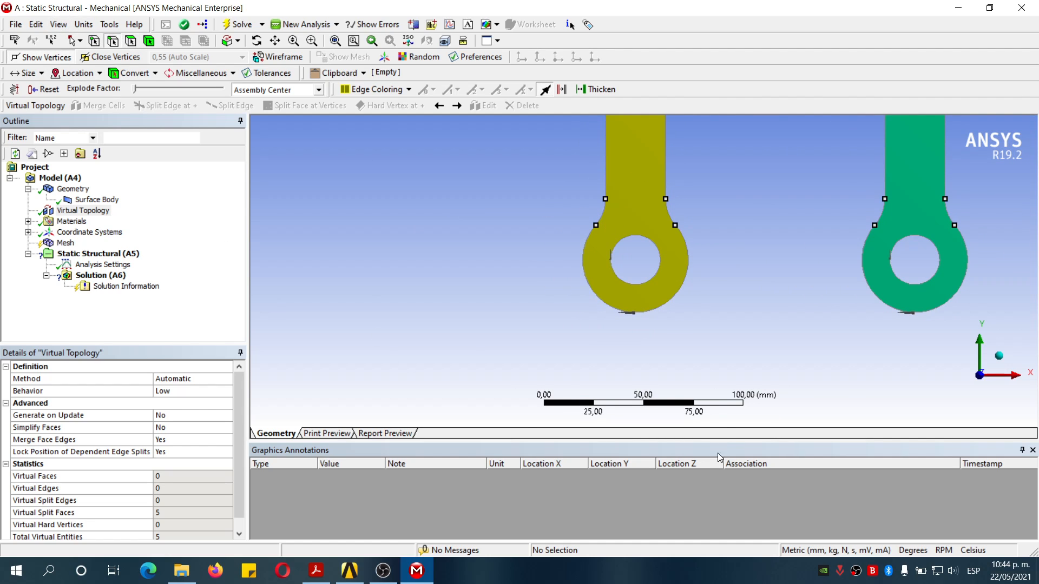
{"action": "left_click", "coordinate": [651, 242]}
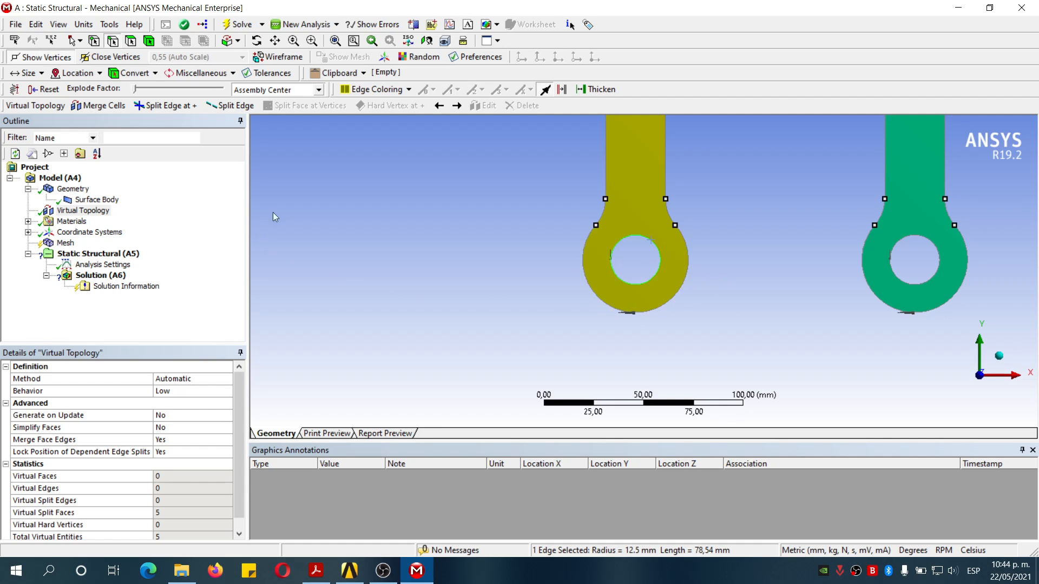
{"action": "left_click", "coordinate": [232, 106]}
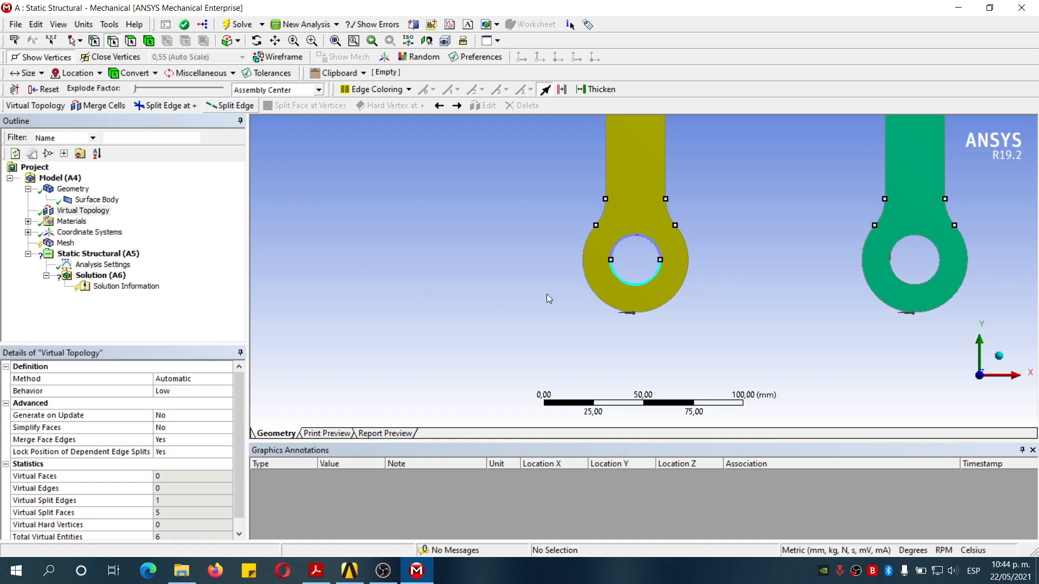
Split the upper half of the left hole's edge at its midpoint, and halve both resulting quarter arcs.
{"action": "scroll", "coordinate": [644, 235], "scroll_direction": "down", "scroll_amount": 2}
{"action": "scroll", "coordinate": [637, 241], "scroll_direction": "up", "scroll_amount": 3}
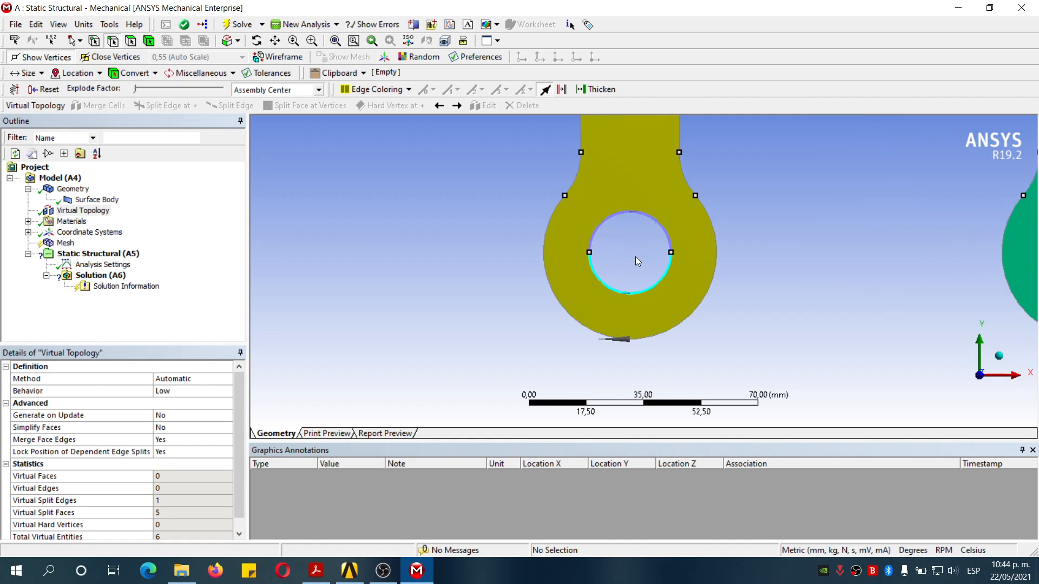
{"action": "left_click", "coordinate": [606, 222]}
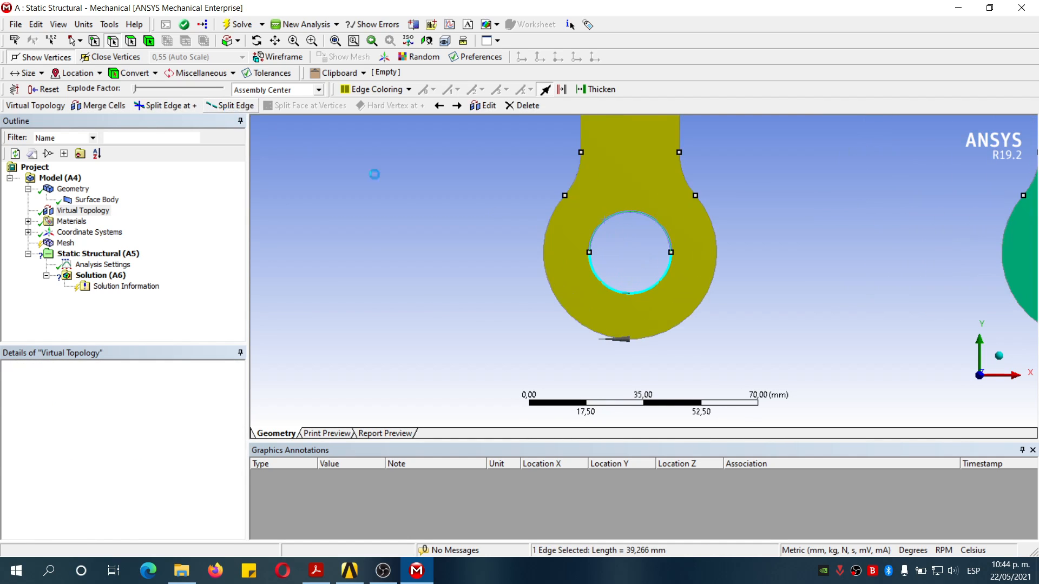
{"action": "left_click", "coordinate": [598, 226]}
{"action": "left_click", "coordinate": [230, 105]}
{"action": "left_click", "coordinate": [661, 235]}
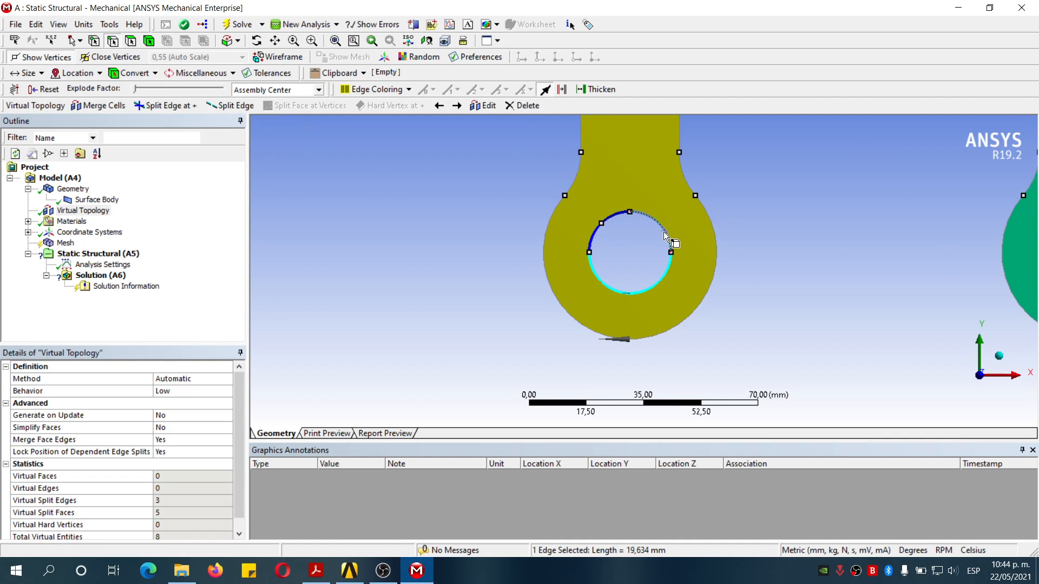
{"action": "left_click", "coordinate": [230, 105]}
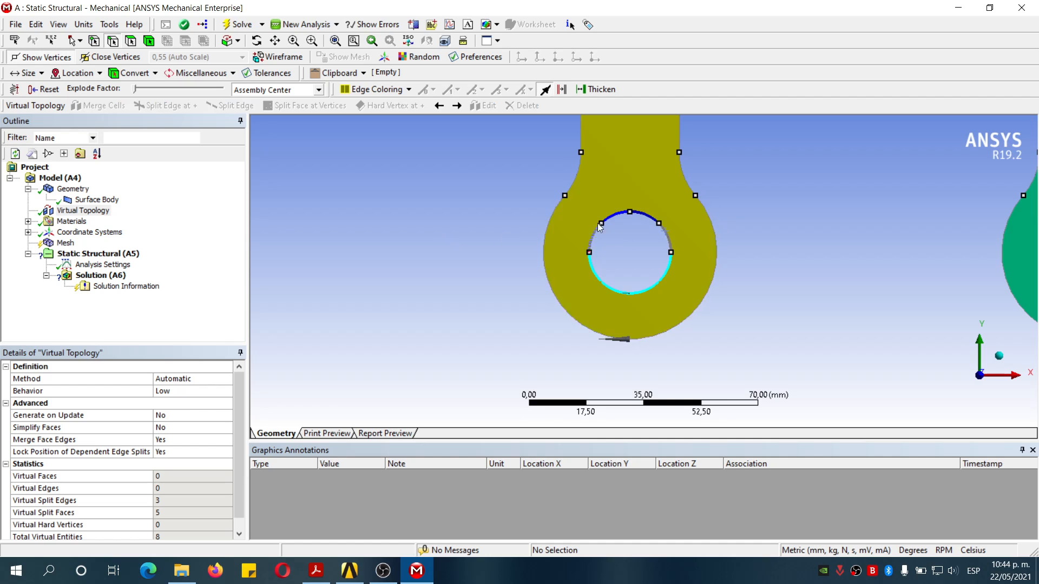
Split the circular edge of the right leg's hole into two halves.
{"action": "scroll", "coordinate": [628, 192], "scroll_direction": "down", "scroll_amount": 3}
{"action": "scroll", "coordinate": [600, 248], "scroll_direction": "up", "scroll_amount": 4}
{"action": "scroll", "coordinate": [625, 251], "scroll_direction": "down", "scroll_amount": 3}
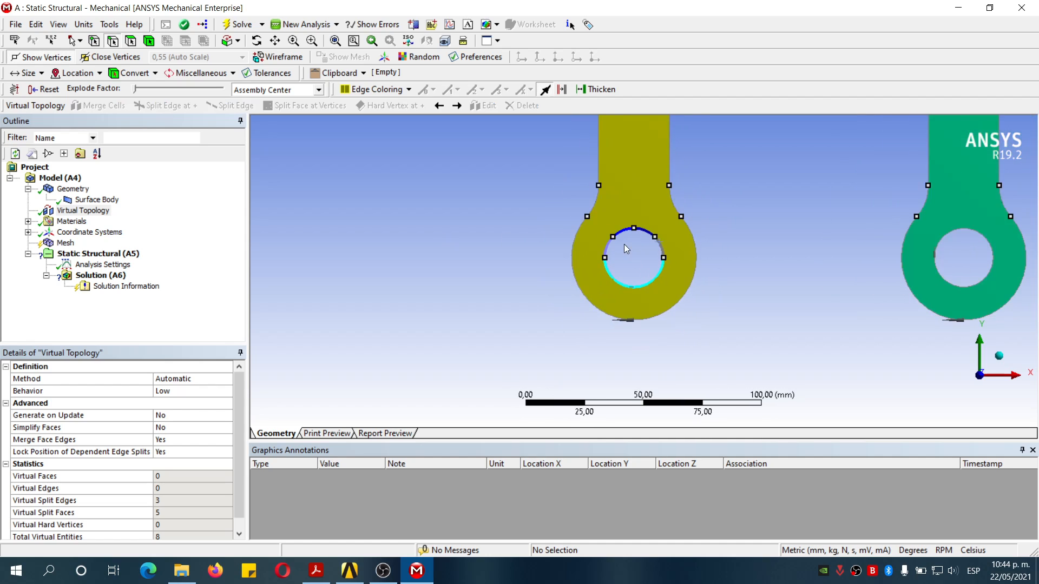
{"action": "scroll", "coordinate": [906, 265], "scroll_direction": "down", "scroll_amount": 1}
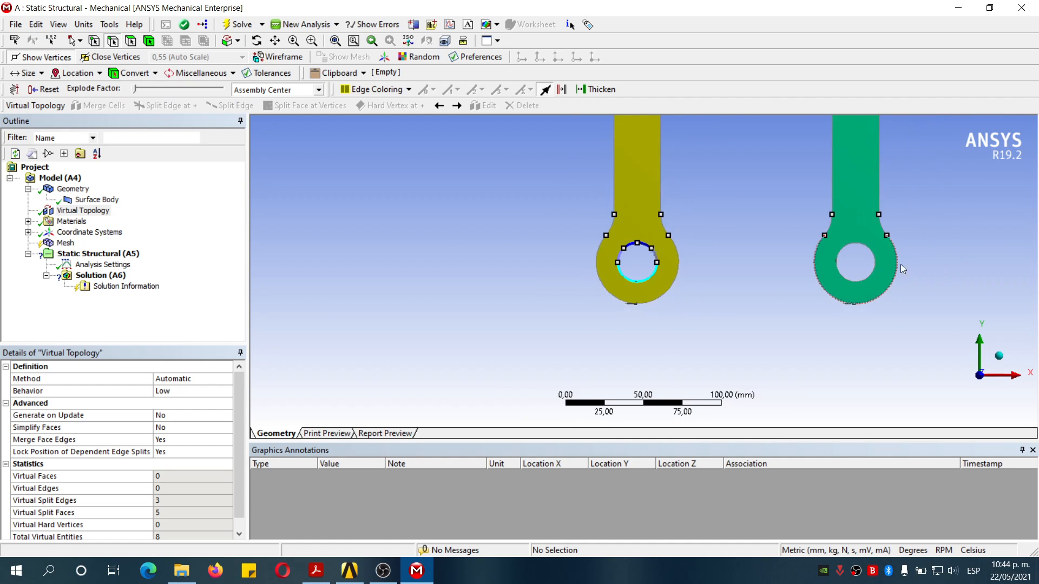
{"action": "right_click_drag", "start_coordinate": [837, 236], "coordinate": [876, 296]}
{"action": "scroll", "coordinate": [709, 247], "scroll_direction": "down", "scroll_amount": 3}
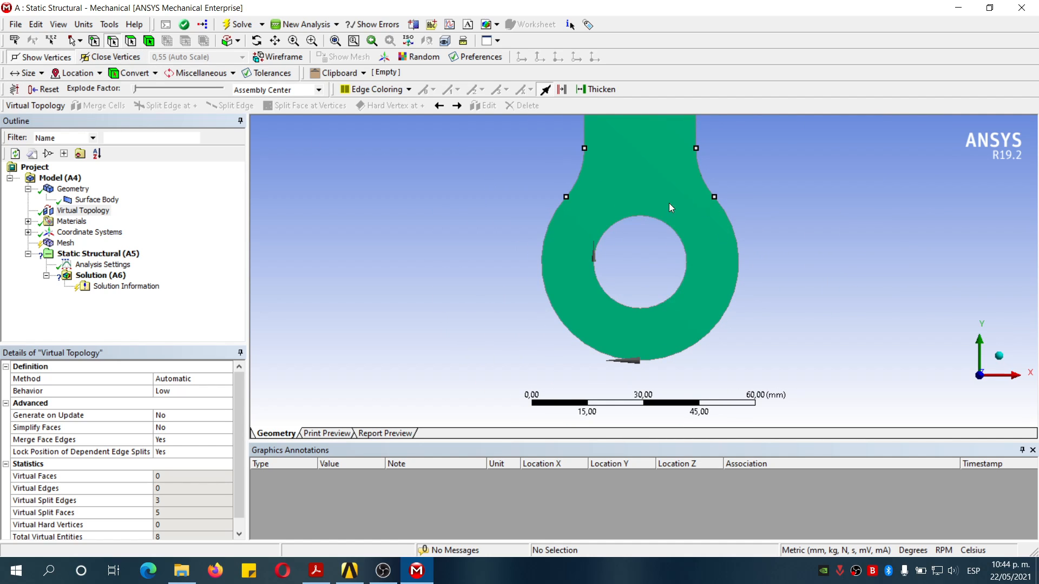
{"action": "left_click", "coordinate": [651, 219]}
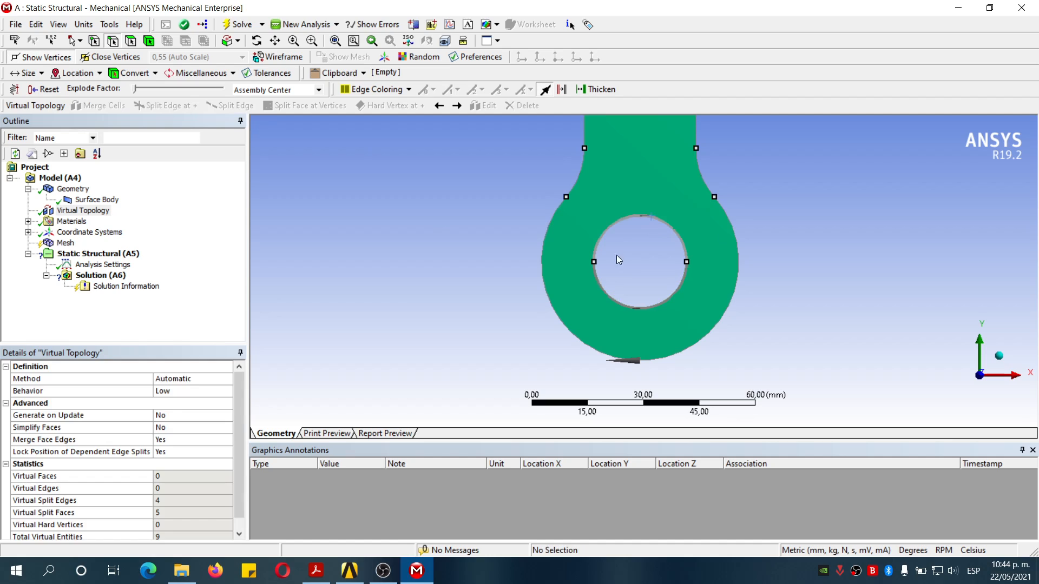
Split the upper half of the right hole's edge at its midpoint, and halve both resulting quarter arcs.
{"action": "left_click", "coordinate": [600, 238]}
{"action": "left_click", "coordinate": [230, 105]}
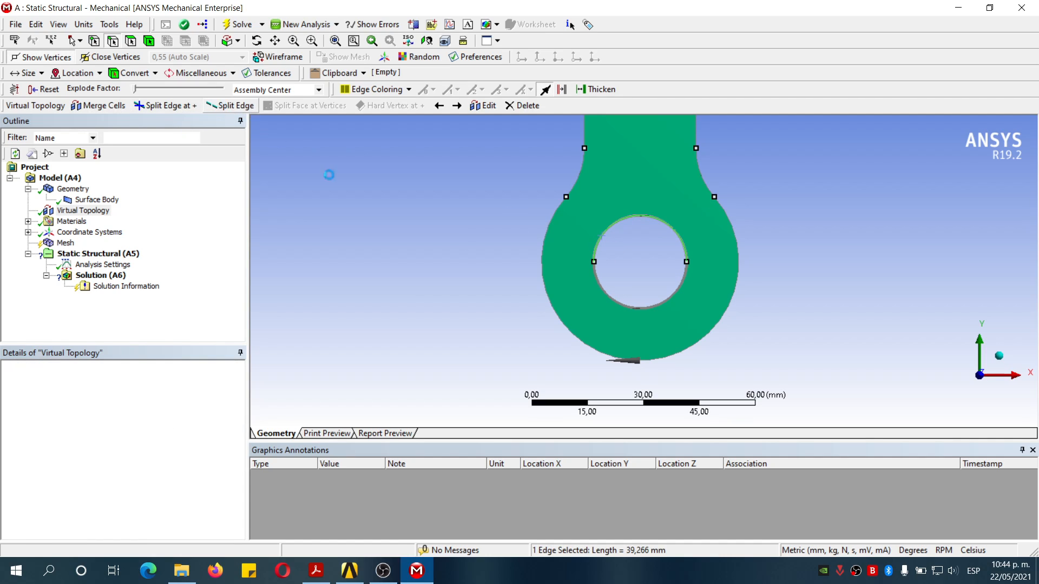
{"action": "left_click", "coordinate": [608, 231]}
{"action": "left_click", "coordinate": [230, 106]}
{"action": "left_click", "coordinate": [678, 240]}
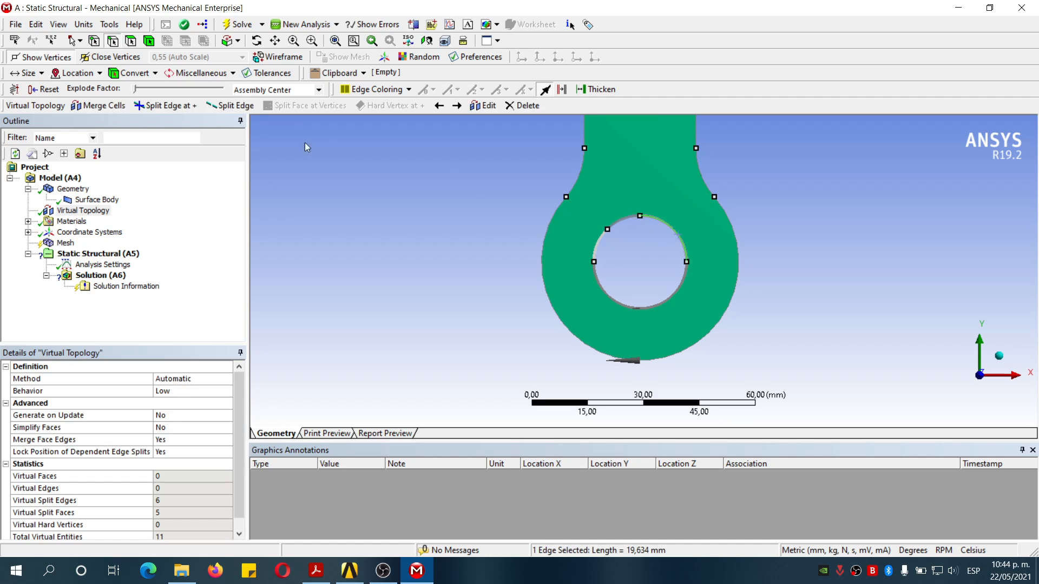
{"action": "left_click", "coordinate": [230, 106]}
{"action": "key", "text": "F7"}
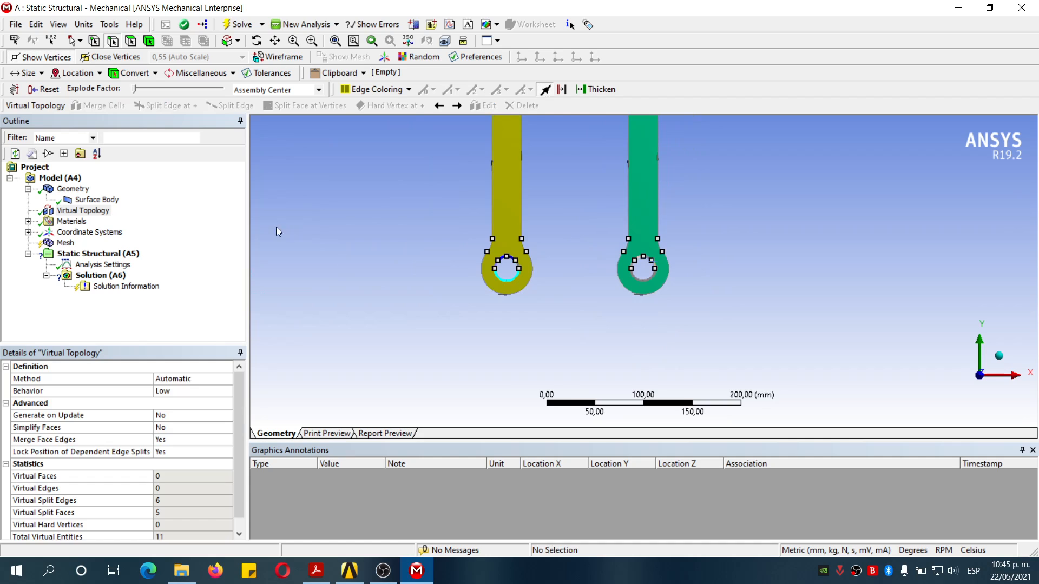
Split the left leg's face straight across at the two vertices where the straight leg meets the rounded eye.
{"action": "scroll", "coordinate": [432, 227], "scroll_direction": "up", "scroll_amount": 5}
{"action": "scroll", "coordinate": [488, 238], "scroll_direction": "down", "scroll_amount": 6}
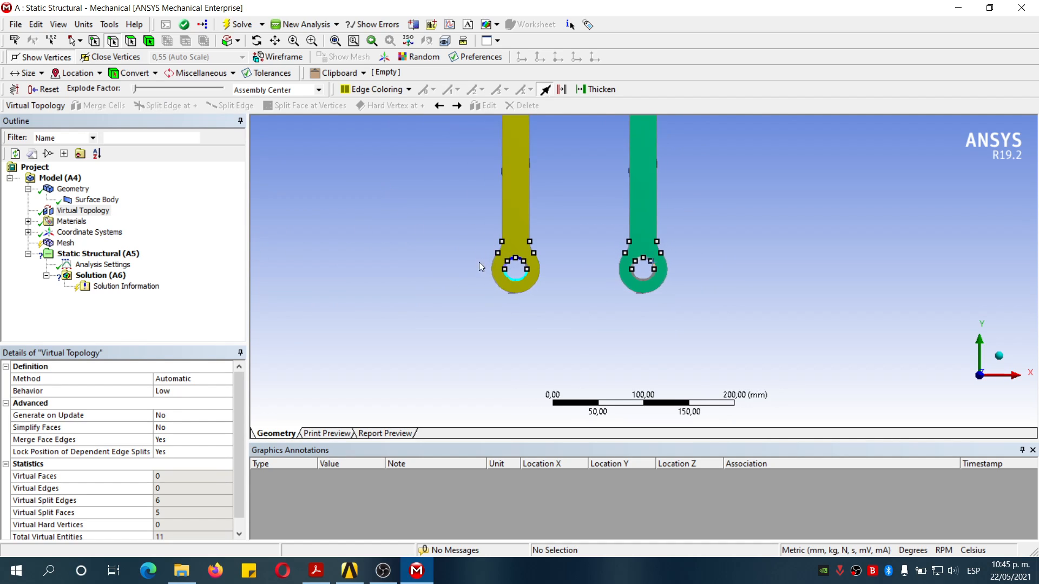
{"action": "scroll", "coordinate": [476, 263], "scroll_direction": "up", "scroll_amount": 3}
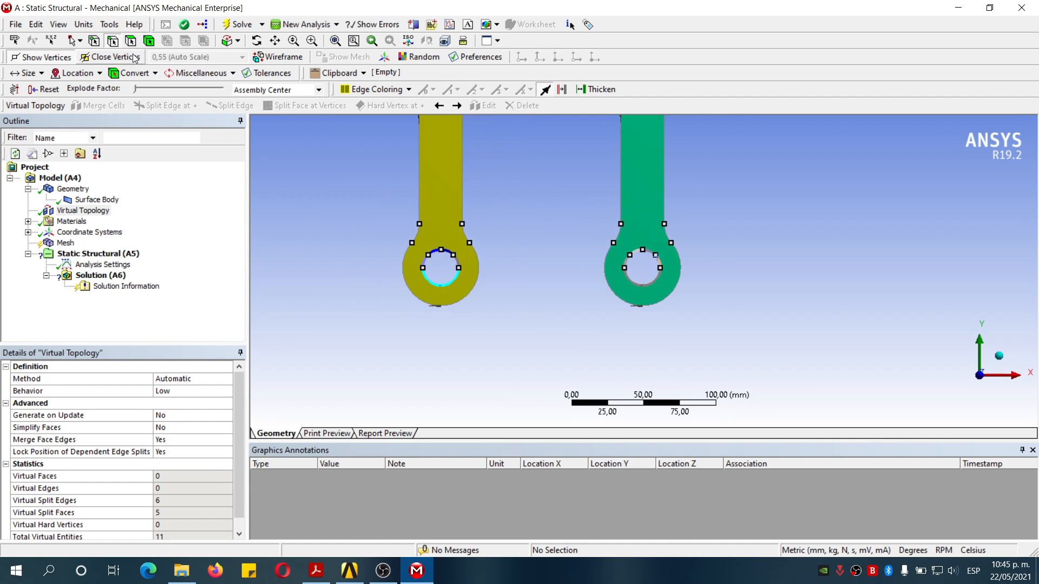
{"action": "left_click", "coordinate": [92, 41]}
{"action": "scroll", "coordinate": [430, 225], "scroll_direction": "down", "scroll_amount": 1}
{"action": "left_click", "coordinate": [441, 227]}
{"action": "left_click", "coordinate": [480, 228], "text": "ctrl"}
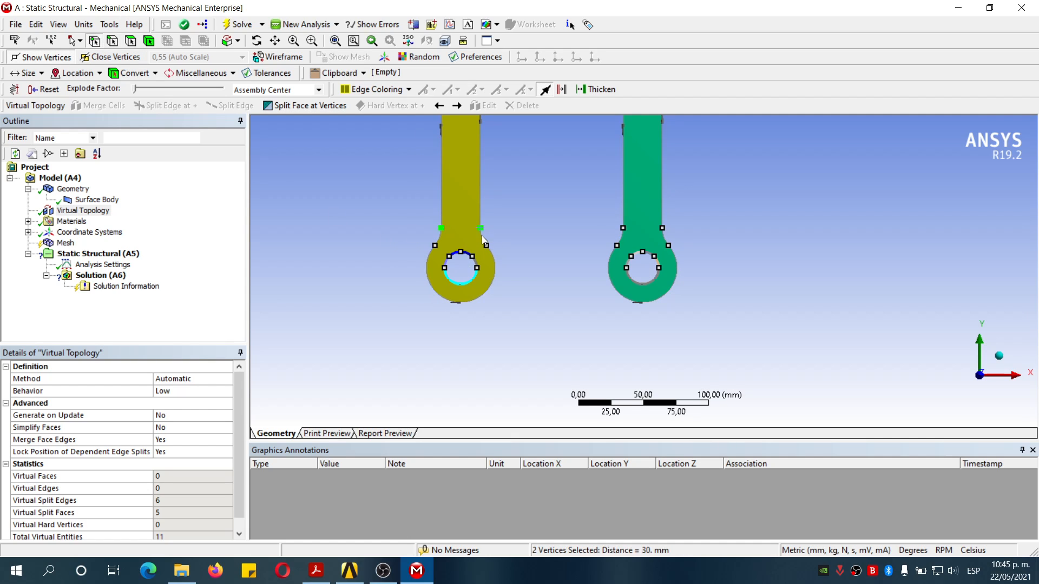
{"action": "left_click", "coordinate": [307, 106]}
Split the left eye's face from each end of the line across the leg to the nearest quarter-arc midpoint vertex on the hole.
{"action": "right_click_drag", "start_coordinate": [361, 233], "coordinate": [530, 319]}
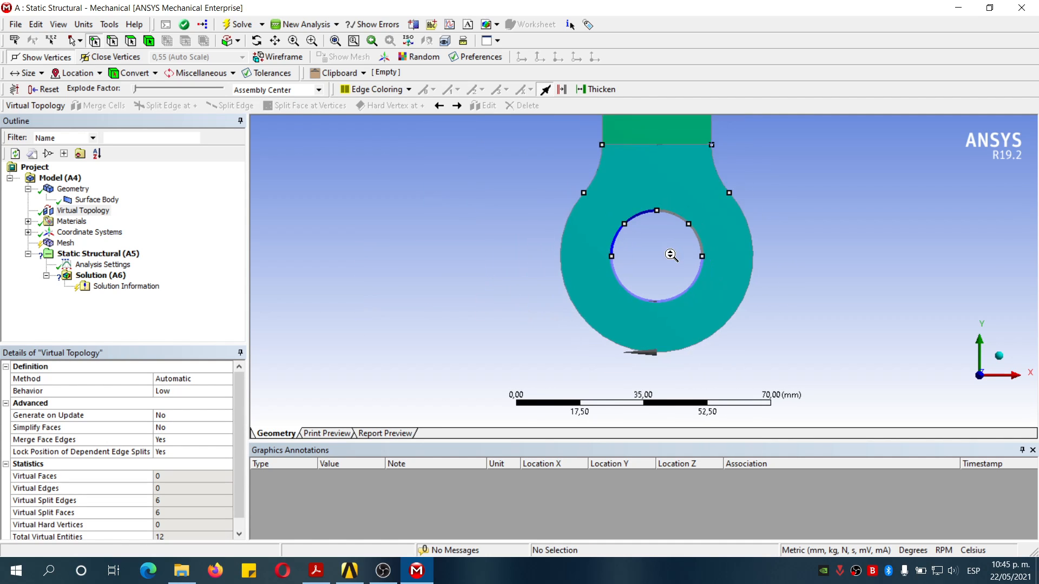
{"action": "scroll", "coordinate": [671, 254], "scroll_direction": "down", "scroll_amount": 3}
{"action": "scroll", "coordinate": [780, 213], "scroll_direction": "down", "scroll_amount": 3}
{"action": "scroll", "coordinate": [764, 231], "scroll_direction": "up", "scroll_amount": 6}
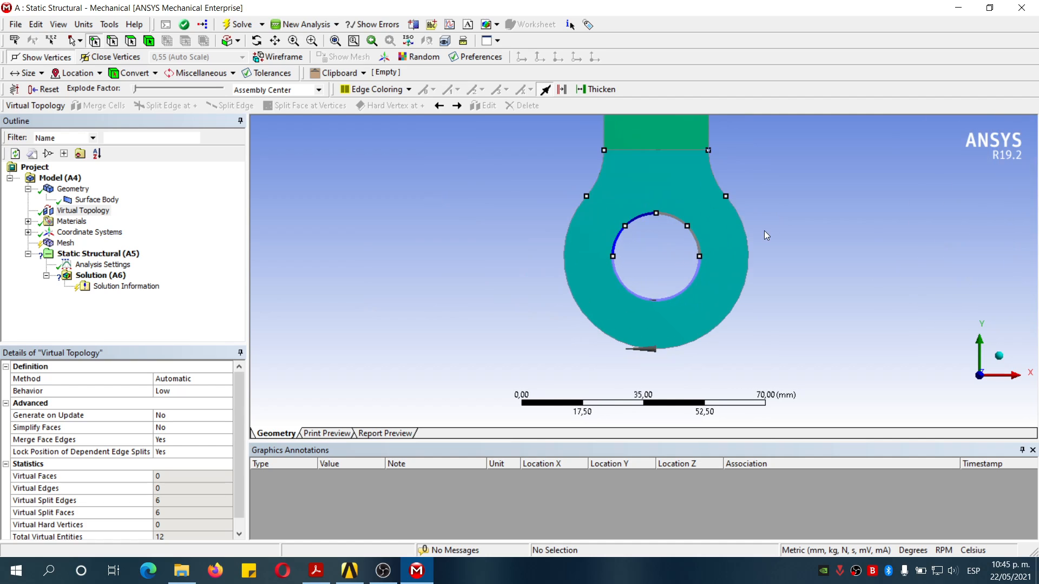
{"action": "left_click", "coordinate": [605, 151]}
{"action": "left_click", "coordinate": [625, 226], "text": "ctrl"}
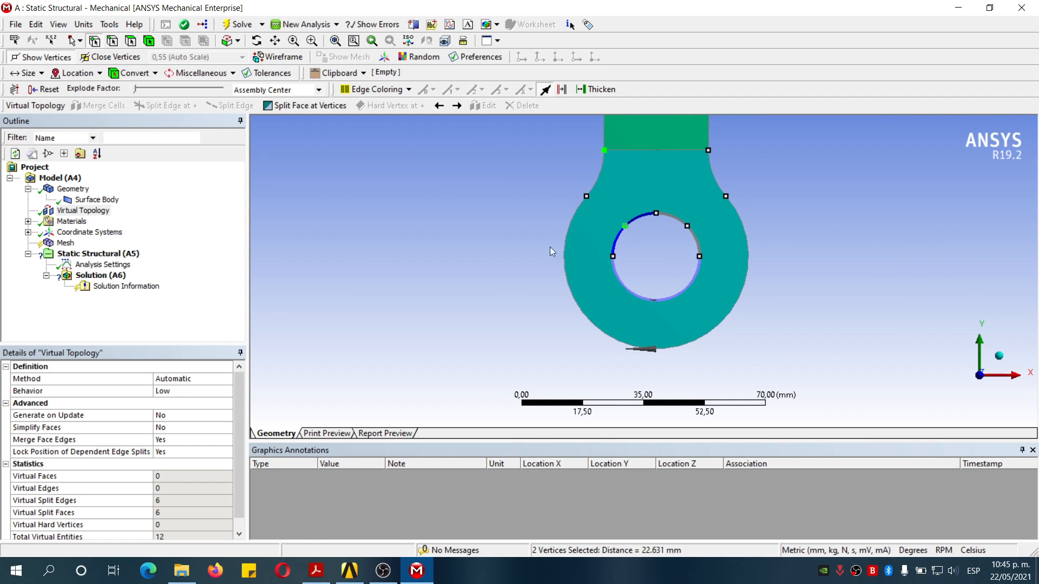
{"action": "left_click", "coordinate": [308, 106]}
{"action": "left_click", "coordinate": [709, 150]}
{"action": "left_click", "coordinate": [686, 226], "text": "ctrl"}
{"action": "left_click", "coordinate": [297, 102]}
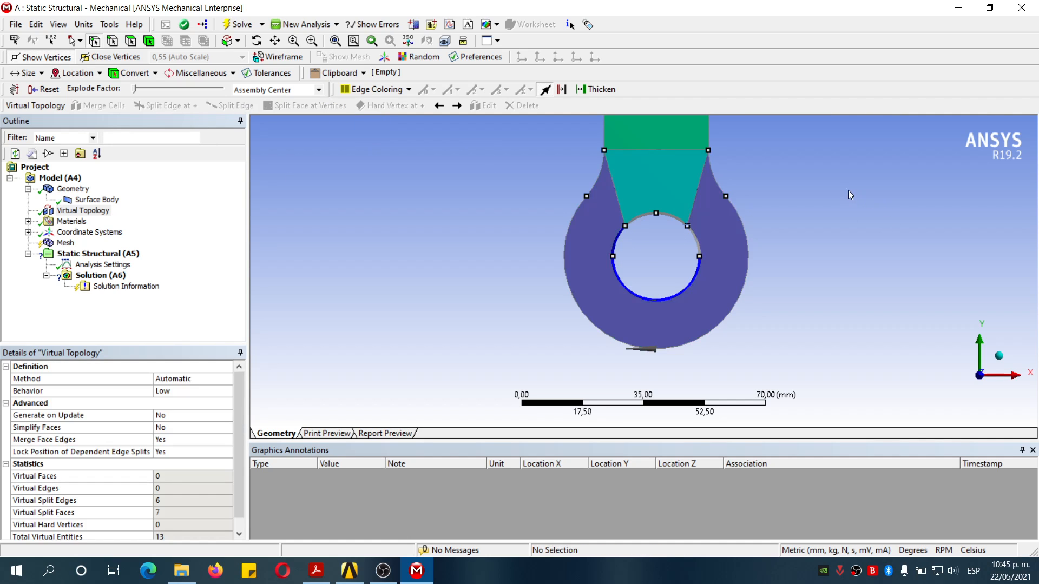
Merge the two short arcs at the top of the left hole, between the slanted splits, into one virtual edge.
{"action": "scroll", "coordinate": [844, 191], "scroll_direction": "down", "scroll_amount": 4}
{"action": "scroll", "coordinate": [758, 251], "scroll_direction": "up", "scroll_amount": 5}
{"action": "scroll", "coordinate": [759, 251], "scroll_direction": "down", "scroll_amount": 4}
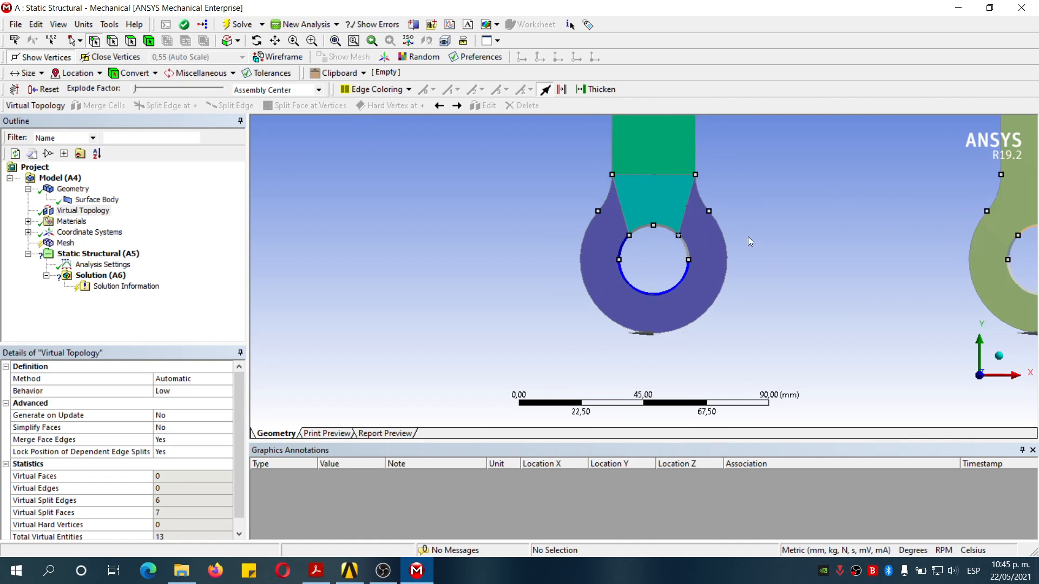
{"action": "scroll", "coordinate": [695, 239], "scroll_direction": "up", "scroll_amount": 2}
{"action": "scroll", "coordinate": [695, 240], "scroll_direction": "up", "scroll_amount": 2}
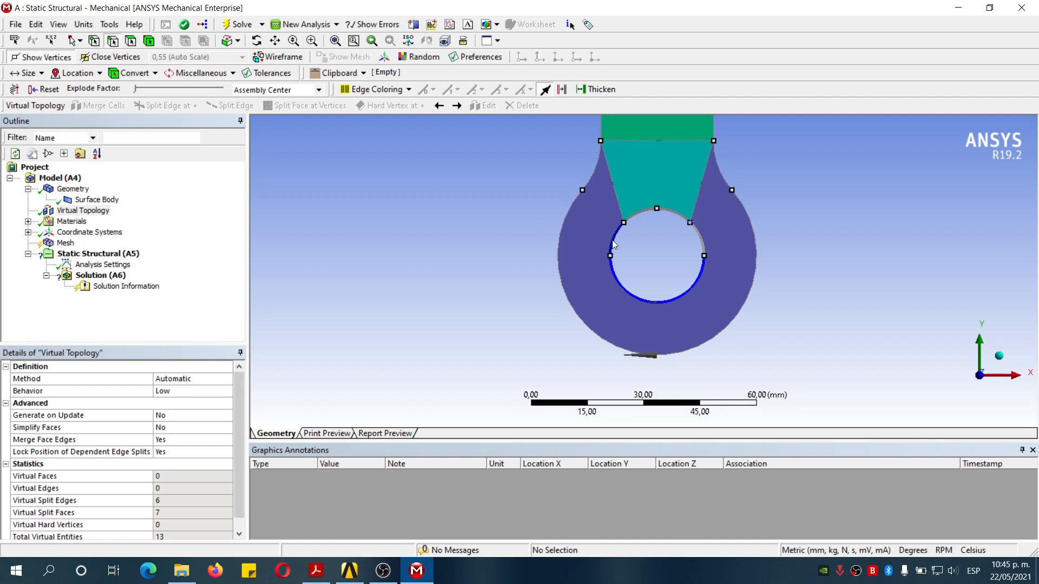
{"action": "left_click", "coordinate": [639, 214]}
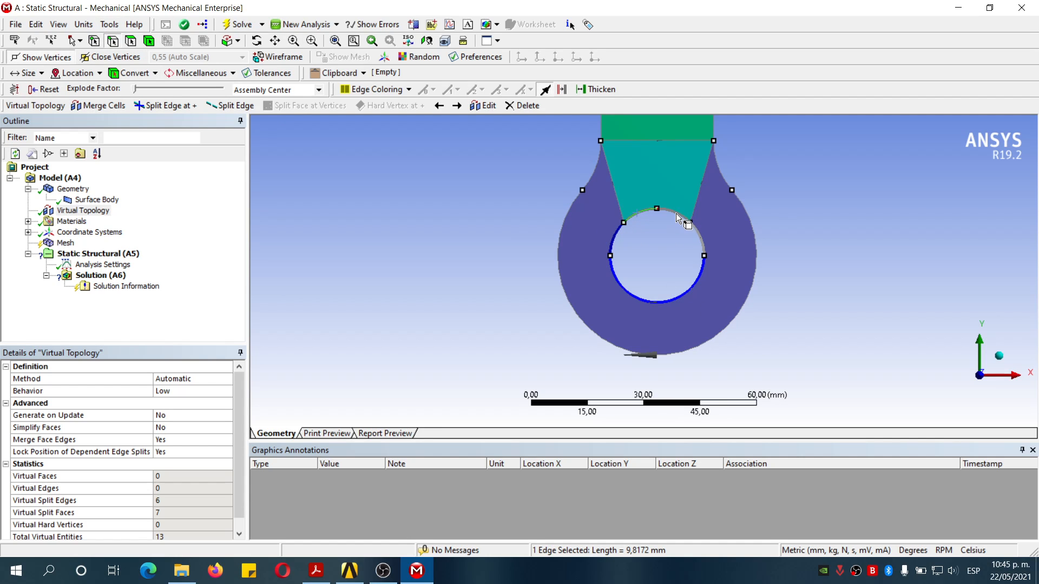
{"action": "left_click", "coordinate": [674, 212], "text": "ctrl"}
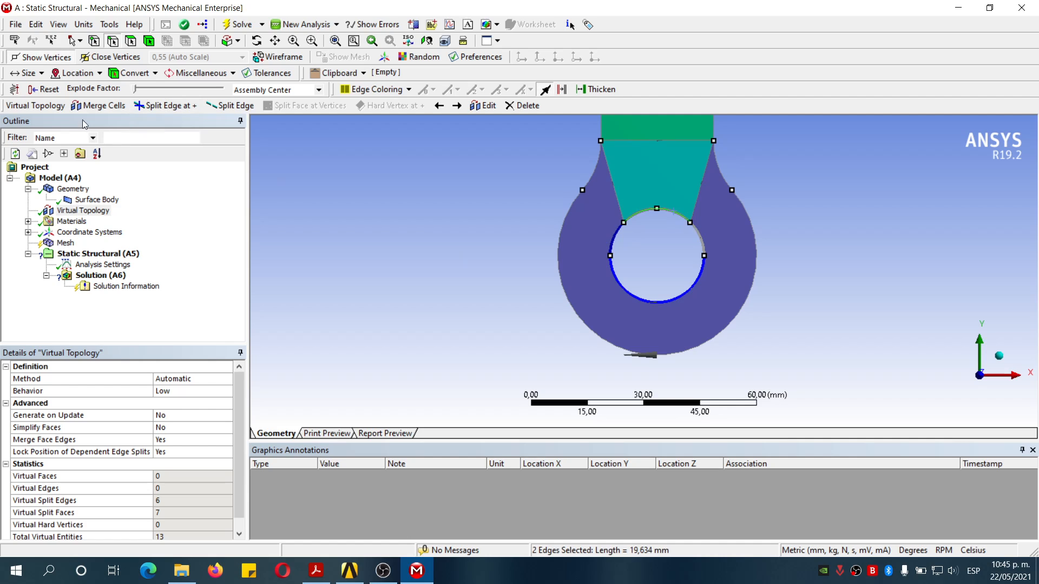
{"action": "left_click", "coordinate": [105, 106]}
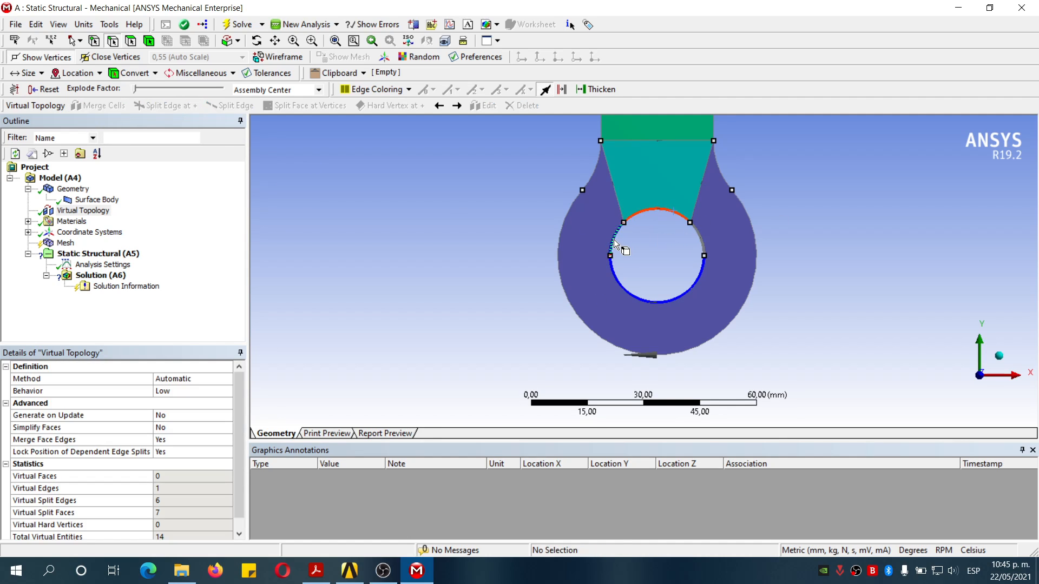
Merge the left arc, lower half and right arc of the left hole into one virtual edge.
{"action": "left_click", "coordinate": [614, 243]}
{"action": "left_click", "coordinate": [673, 301], "text": "ctrl"}
{"action": "left_click", "coordinate": [703, 238], "text": "ctrl"}
{"action": "left_click", "coordinate": [99, 106]}
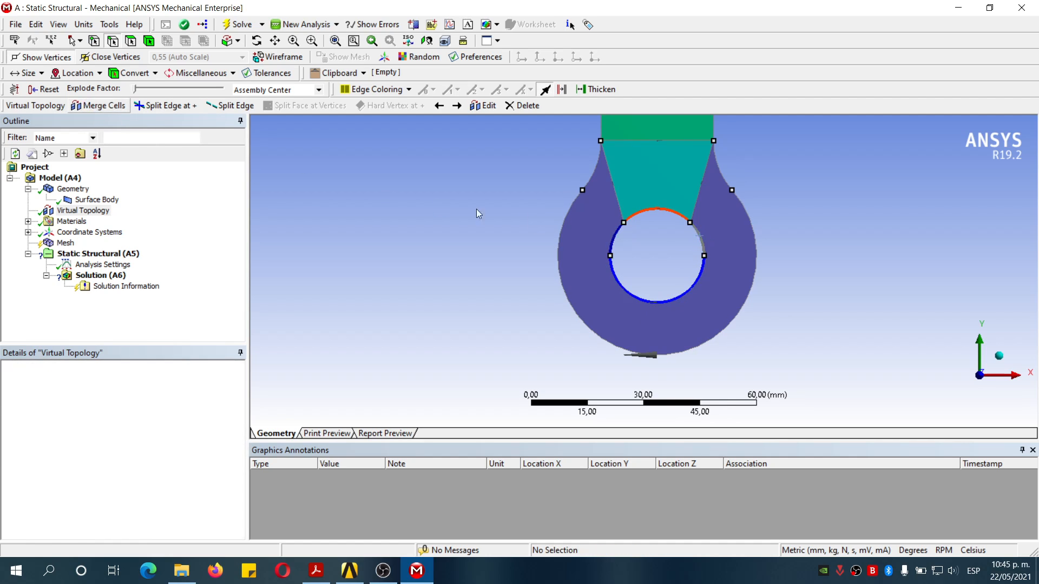
Merge the left eye's outer circular edge with the fillet arcs on both sides into one virtual edge.
{"action": "left_click", "coordinate": [569, 205]}
{"action": "left_click", "coordinate": [757, 295], "text": "ctrl"}
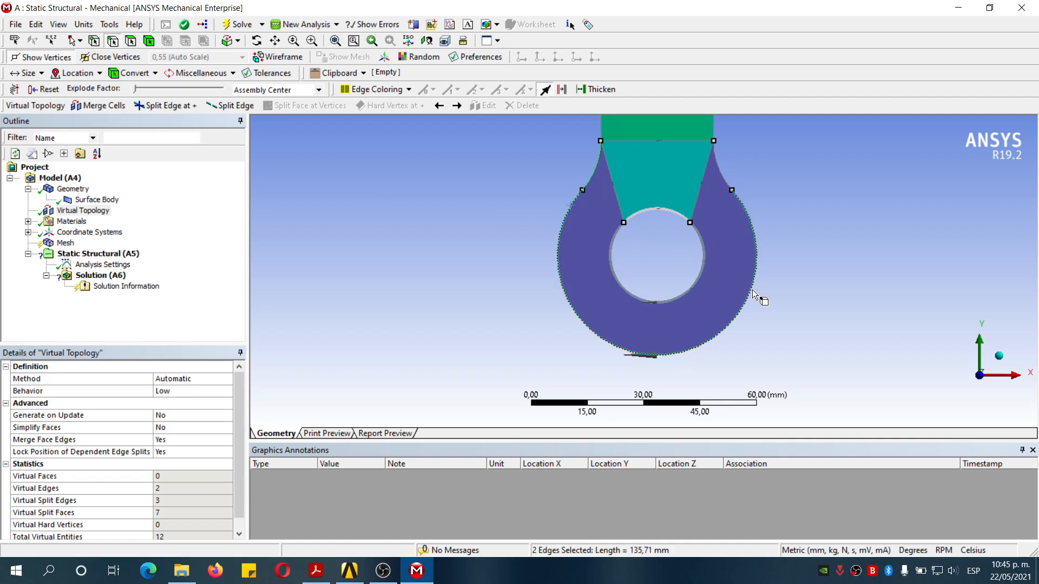
{"action": "left_click", "coordinate": [725, 180], "text": "ctrl"}
{"action": "left_click", "coordinate": [99, 105]}
Examine the split faces and merged edges of the left eye, and compare them with the right leg's eye.
{"action": "scroll", "coordinate": [744, 261], "scroll_direction": "down", "scroll_amount": 2}
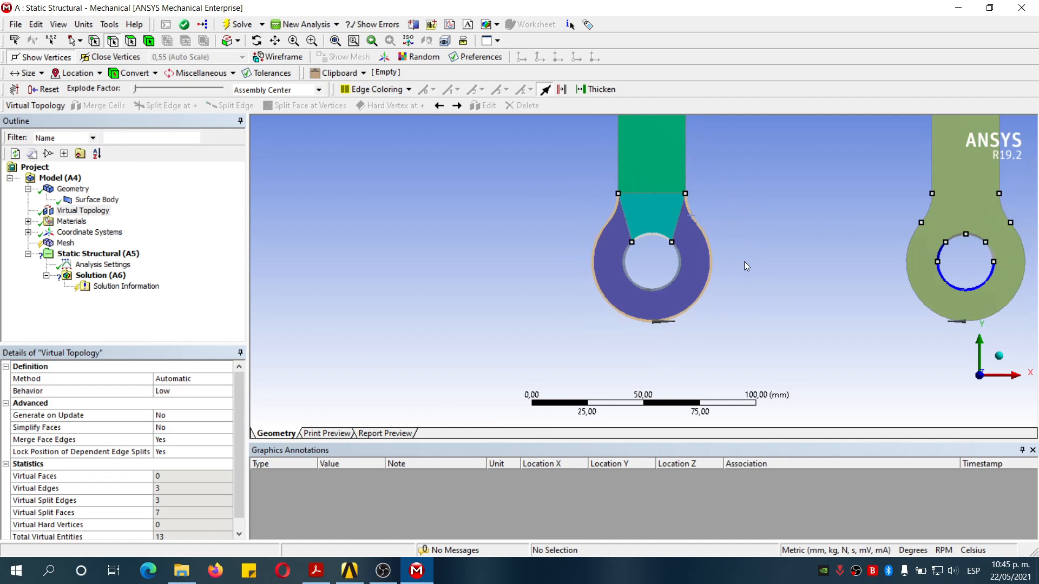
{"action": "scroll", "coordinate": [719, 272], "scroll_direction": "down", "scroll_amount": 6}
{"action": "scroll", "coordinate": [661, 264], "scroll_direction": "up", "scroll_amount": 6}
{"action": "scroll", "coordinate": [612, 217], "scroll_direction": "up", "scroll_amount": 2}
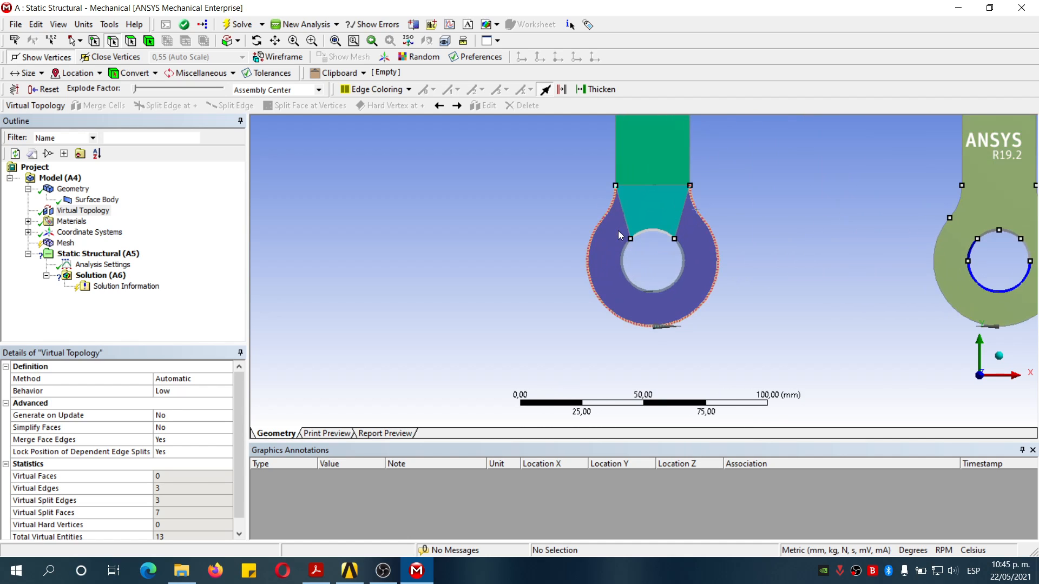
{"action": "right_click_drag", "start_coordinate": [561, 190], "coordinate": [734, 263]}
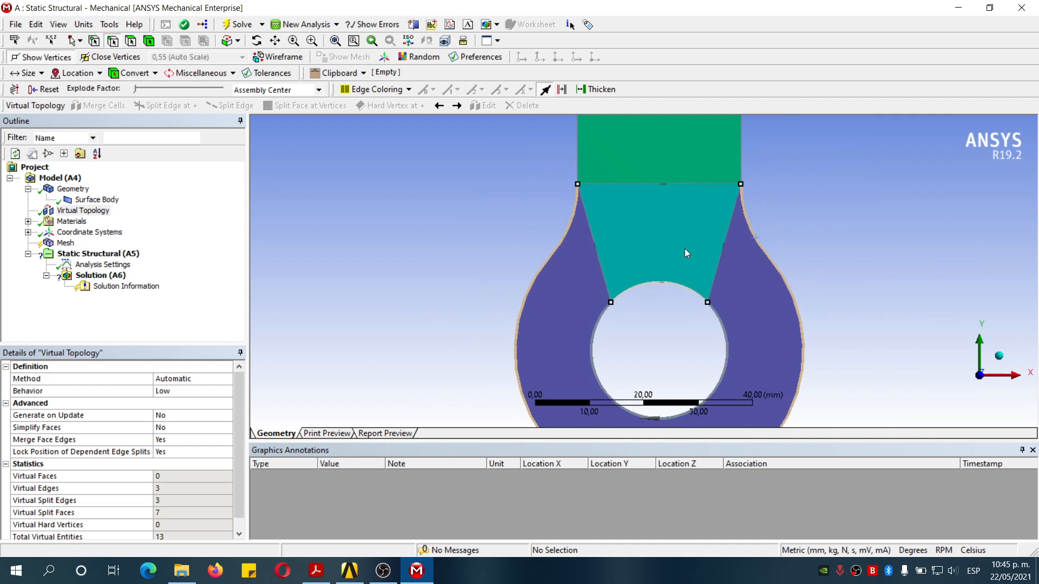
{"action": "scroll", "coordinate": [685, 249], "scroll_direction": "down", "scroll_amount": 3}
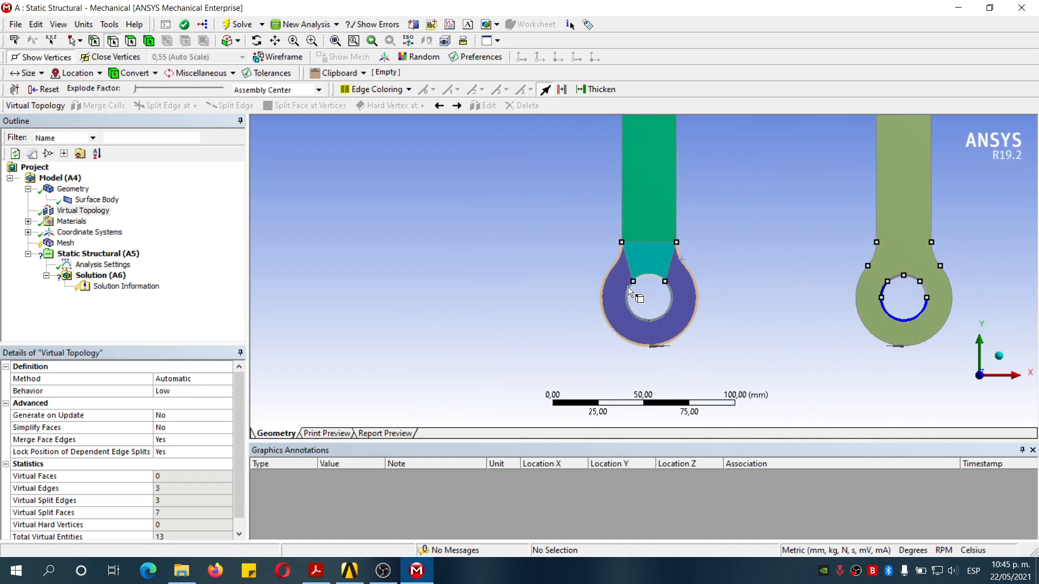
{"action": "scroll", "coordinate": [628, 285], "scroll_direction": "up", "scroll_amount": 3}
{"action": "scroll", "coordinate": [588, 258], "scroll_direction": "down", "scroll_amount": 2}
{"action": "right_click_drag", "start_coordinate": [883, 222], "coordinate": [996, 376]}
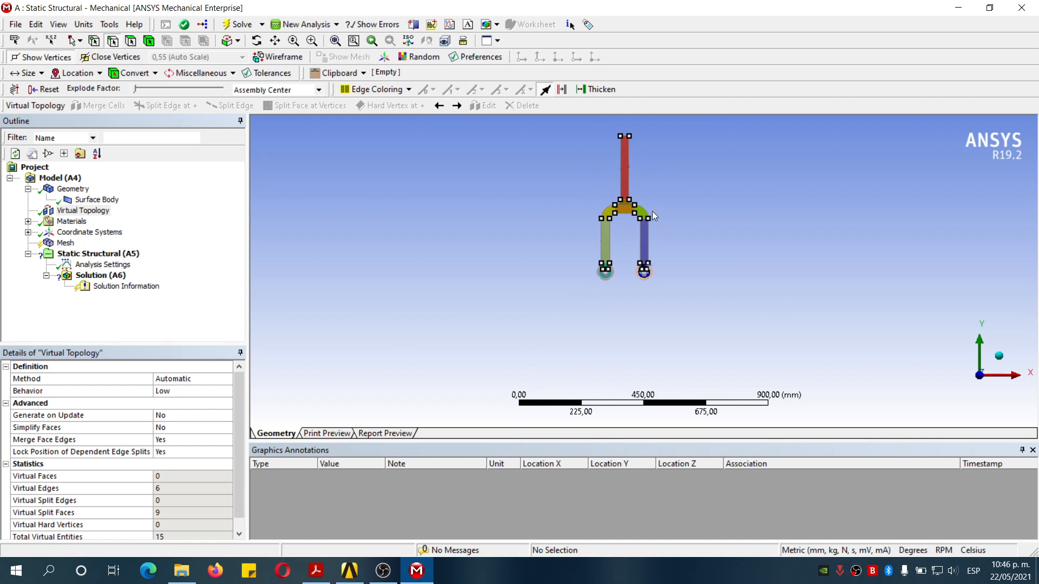
Examine the face divisions over the whole fork, from the upper stem through the bends to both eyes.
{"action": "scroll", "coordinate": [680, 196], "scroll_direction": "up", "scroll_amount": 3}
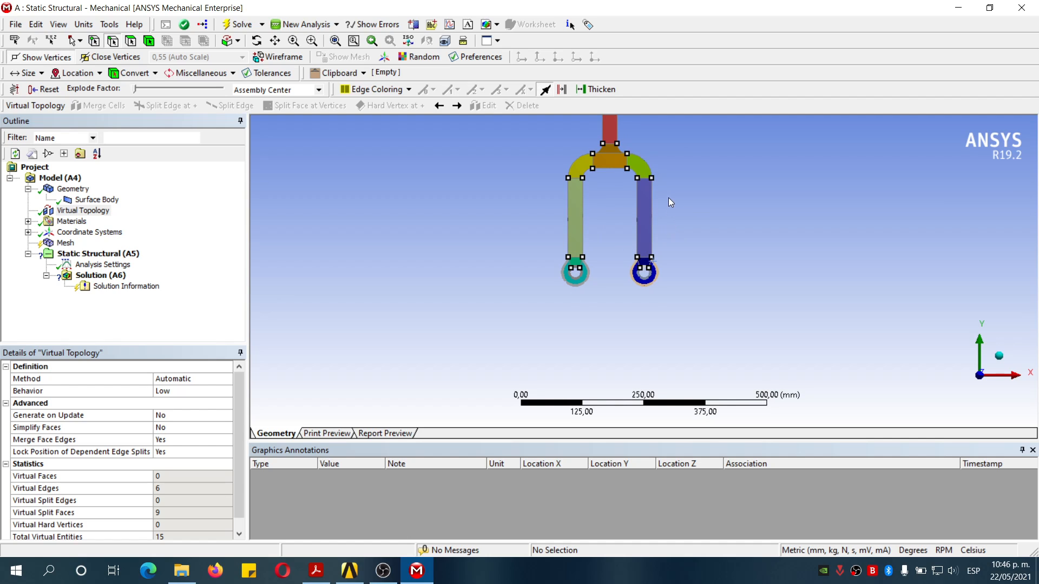
{"action": "scroll", "coordinate": [658, 171], "scroll_direction": "down", "scroll_amount": 3}
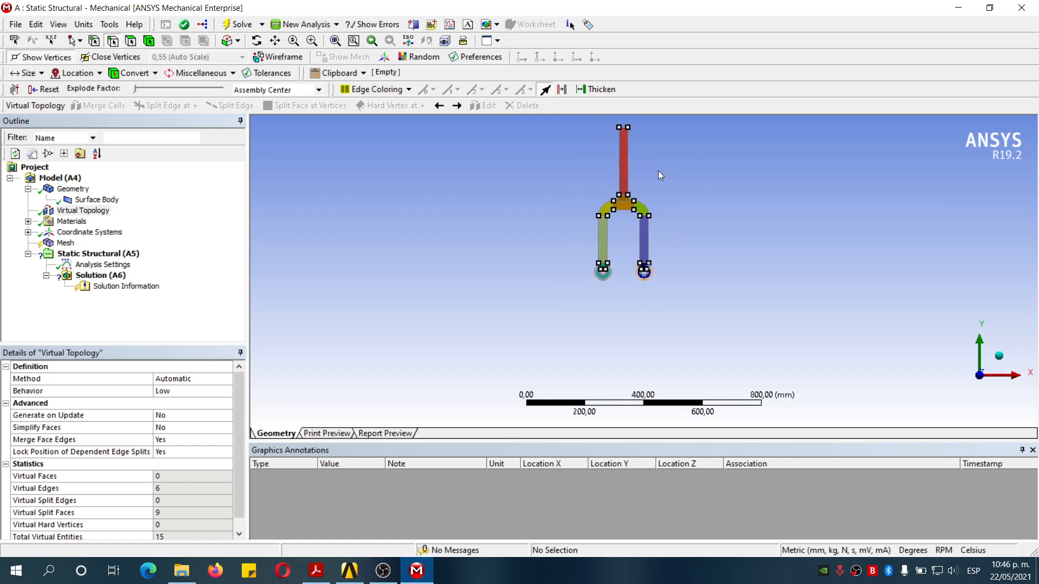
{"action": "scroll", "coordinate": [530, 166], "scroll_direction": "up", "scroll_amount": 2}
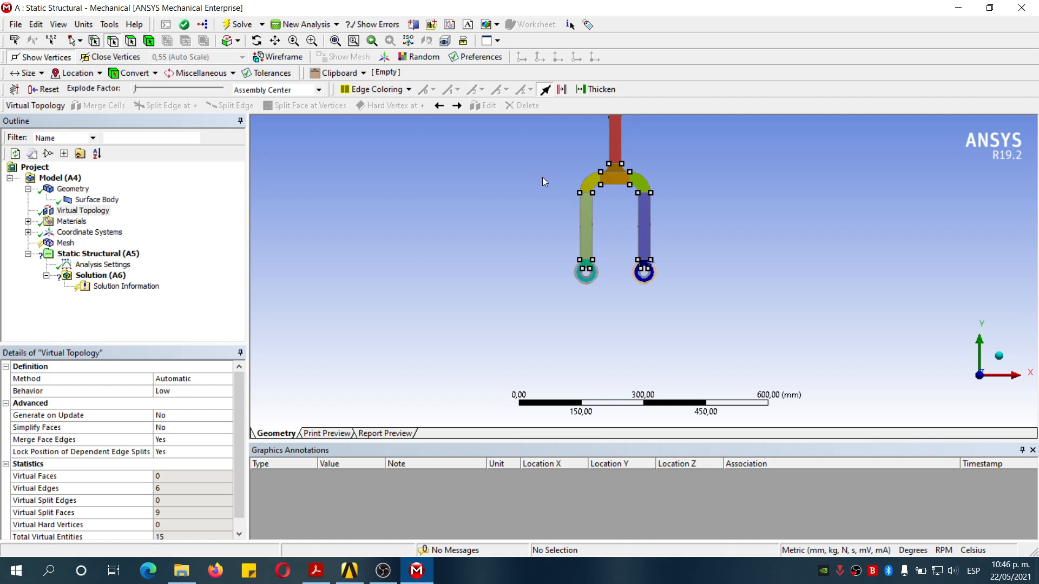
{"action": "scroll", "coordinate": [556, 203], "scroll_direction": "up", "scroll_amount": 2}
{"action": "scroll", "coordinate": [557, 203], "scroll_direction": "down", "scroll_amount": 3}
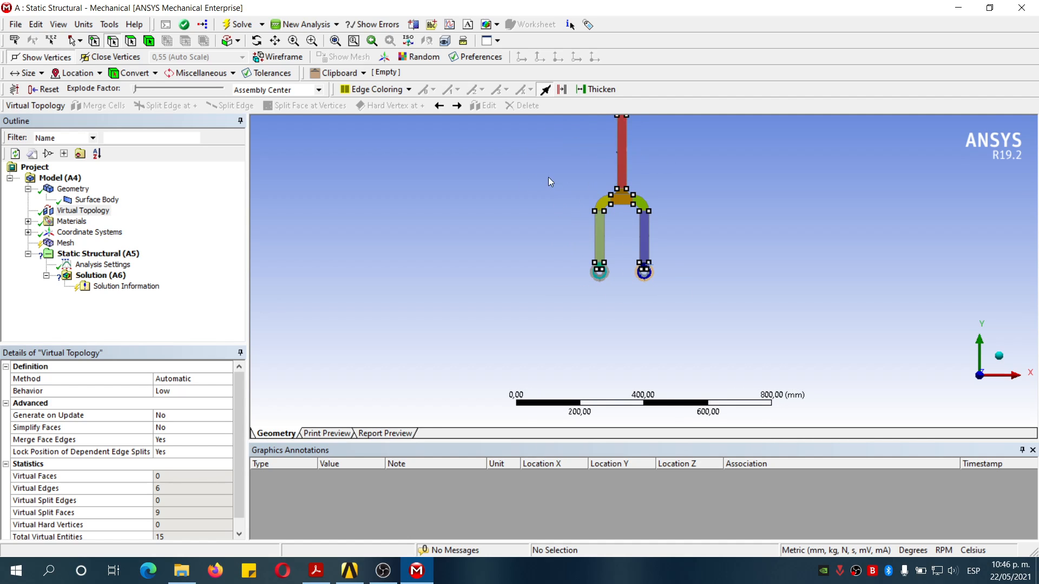
{"action": "scroll", "coordinate": [613, 190], "scroll_direction": "up", "scroll_amount": 3}
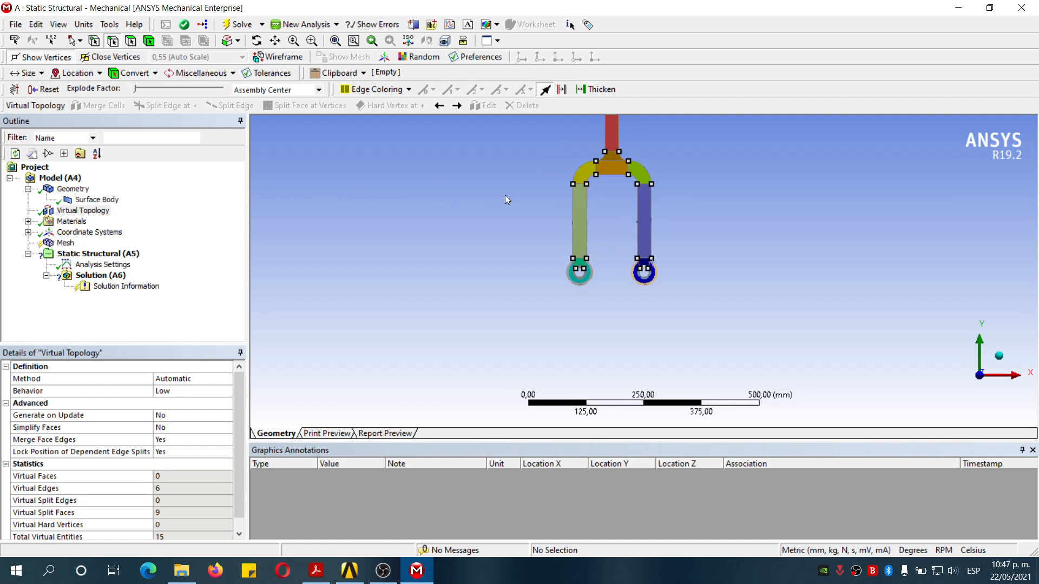
{"action": "scroll", "coordinate": [507, 200], "scroll_direction": "up", "scroll_amount": 4}
{"action": "scroll", "coordinate": [507, 209], "scroll_direction": "down", "scroll_amount": 2}
{"action": "scroll", "coordinate": [633, 180], "scroll_direction": "down", "scroll_amount": 5}
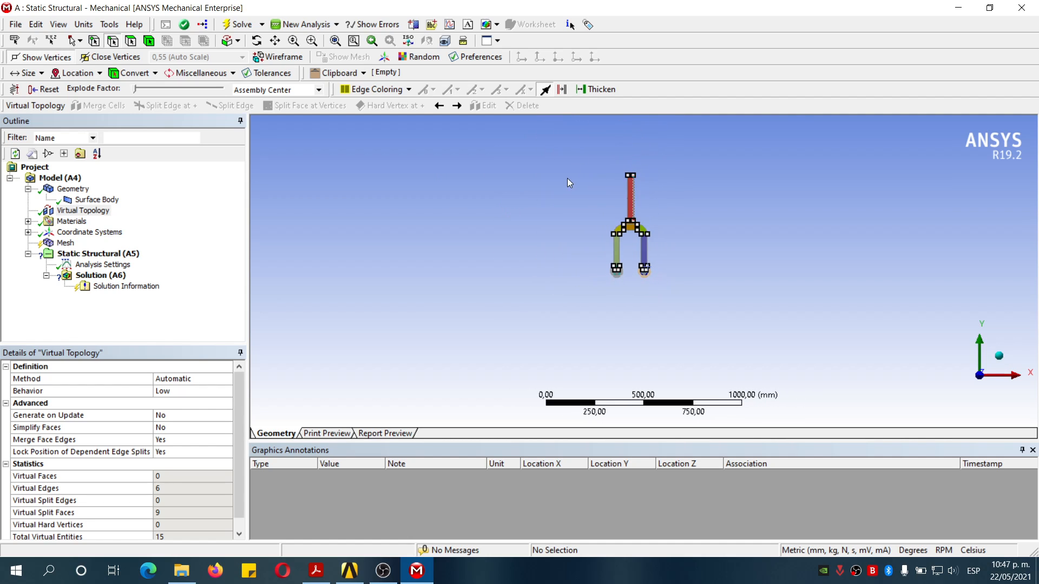
{"action": "scroll", "coordinate": [577, 178], "scroll_direction": "up", "scroll_amount": 5}
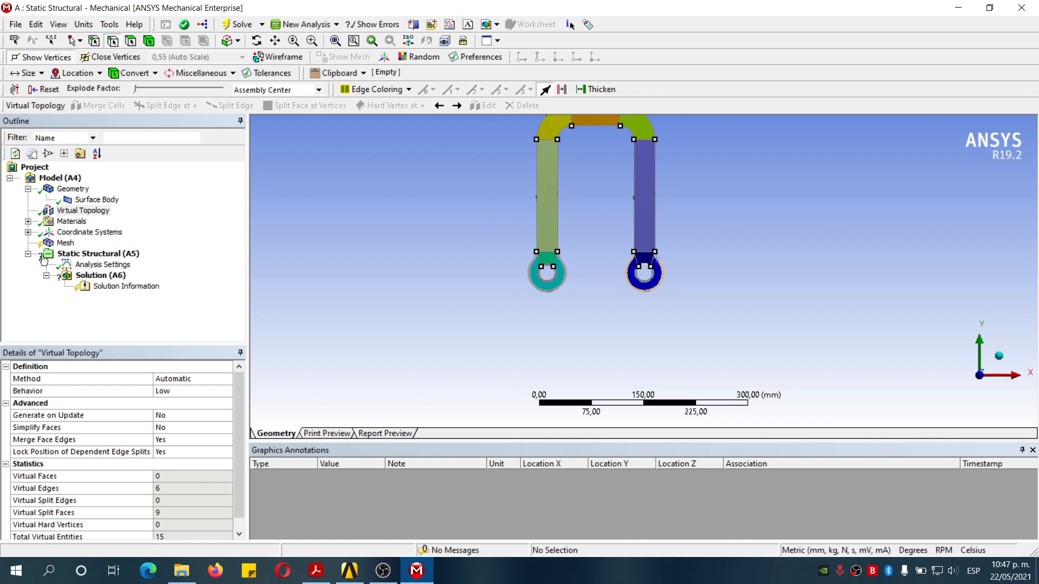
Examine the holes of both eyes relative to the global coordinate system.
{"action": "left_click", "coordinate": [106, 232]}
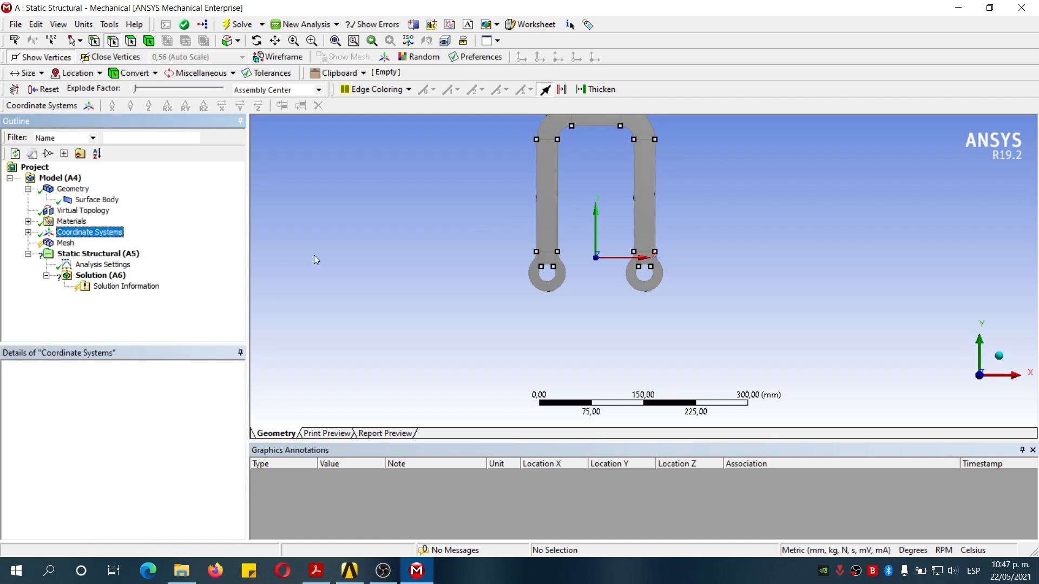
{"action": "scroll", "coordinate": [445, 249], "scroll_direction": "up", "scroll_amount": 1}
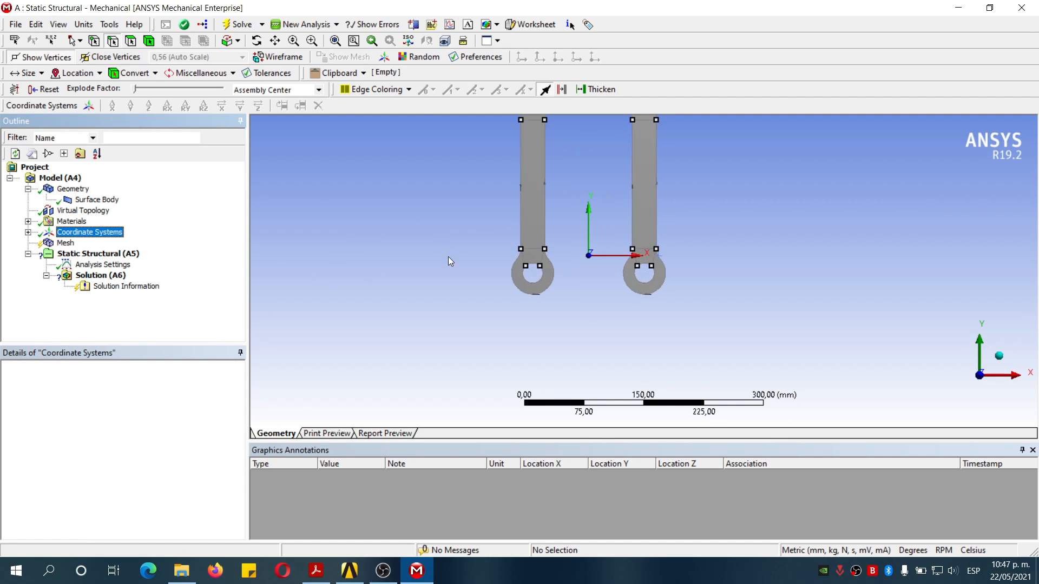
{"action": "right_click_drag", "start_coordinate": [460, 219], "coordinate": [593, 322]}
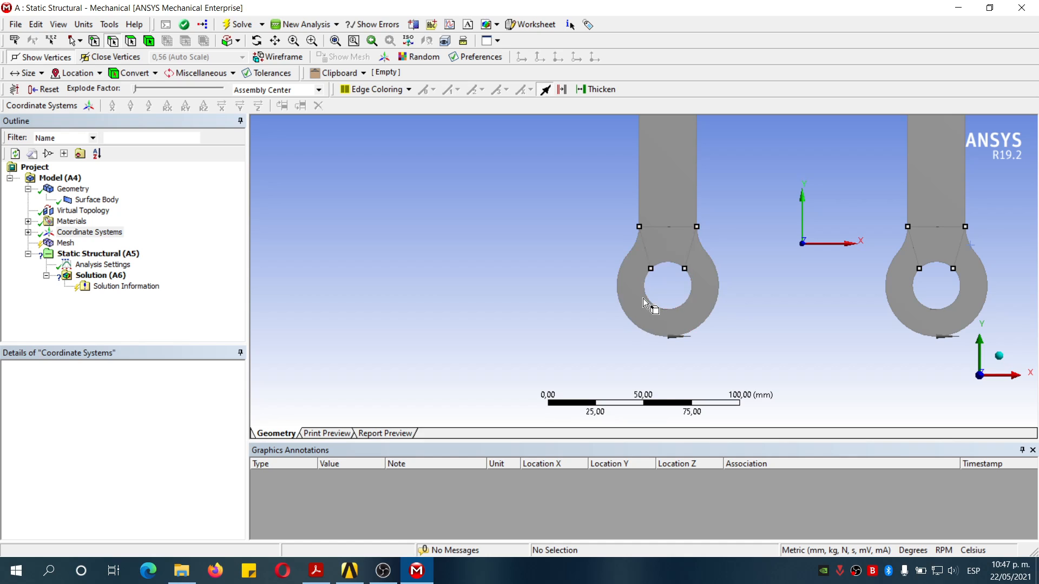
{"action": "scroll", "coordinate": [779, 277], "scroll_direction": "down", "scroll_amount": 6}
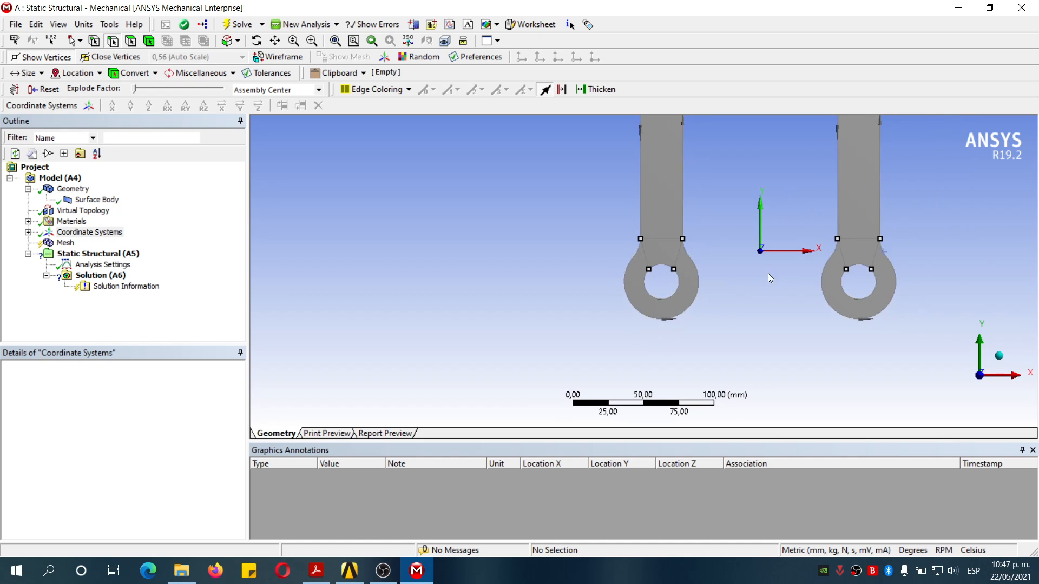
{"action": "scroll", "coordinate": [674, 271], "scroll_direction": "up", "scroll_amount": 8}
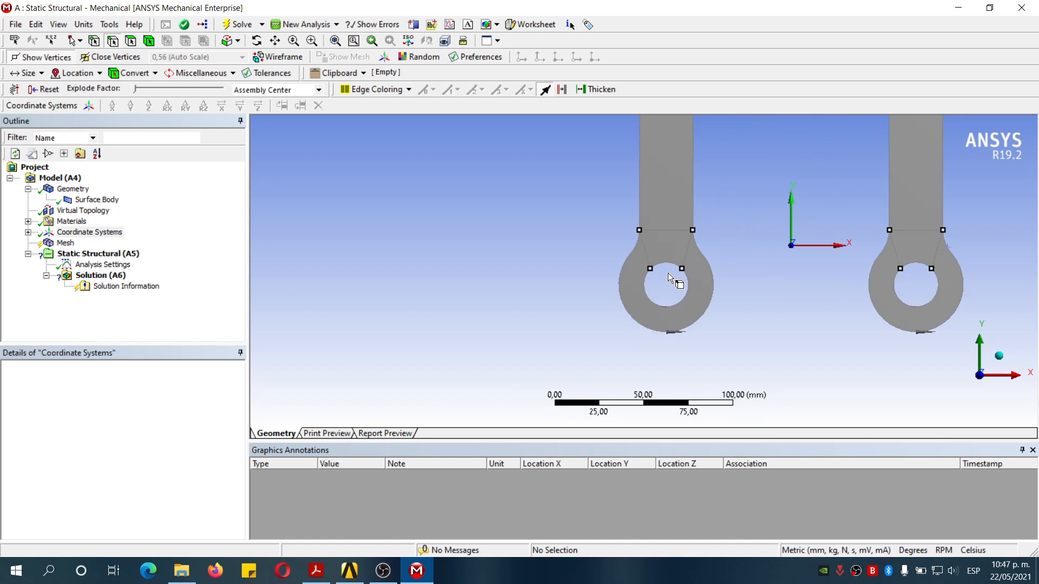
{"action": "scroll", "coordinate": [781, 190], "scroll_direction": "down", "scroll_amount": 6}
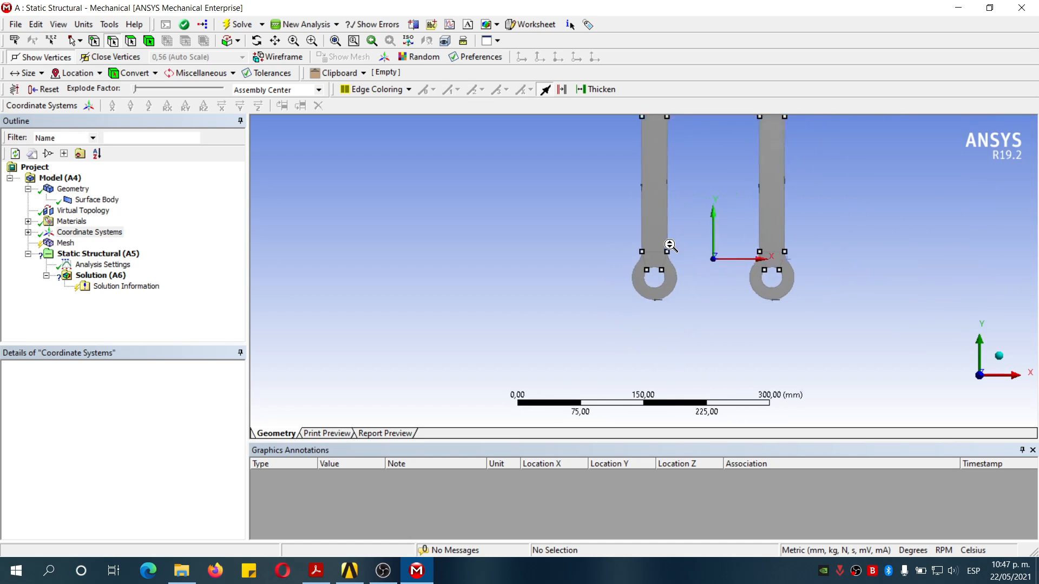
{"action": "scroll", "coordinate": [644, 298], "scroll_direction": "up", "scroll_amount": 5}
{"action": "scroll", "coordinate": [676, 297], "scroll_direction": "down", "scroll_amount": 1}
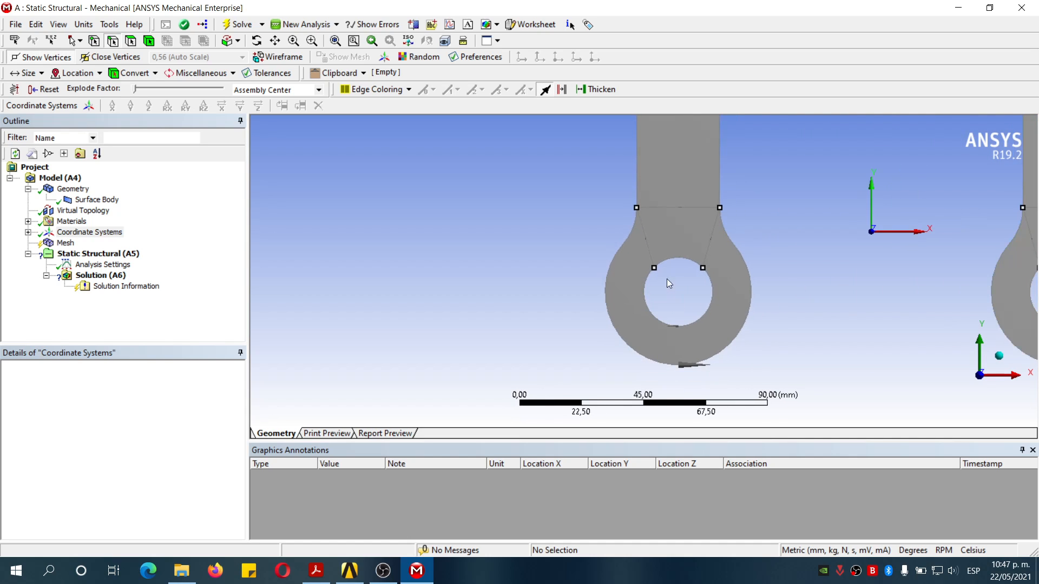
{"action": "scroll", "coordinate": [706, 290], "scroll_direction": "down", "scroll_amount": 1}
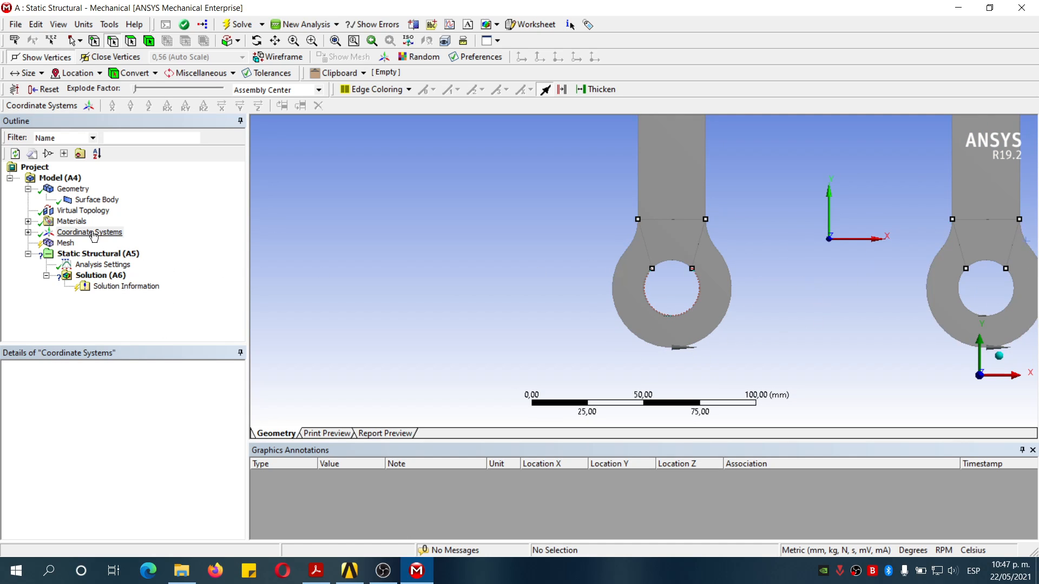
Create a coordinate system with its origin at the left hole's centre, defined by the hole's upper arc and merged lower edge.
{"action": "left_click", "coordinate": [111, 233]}
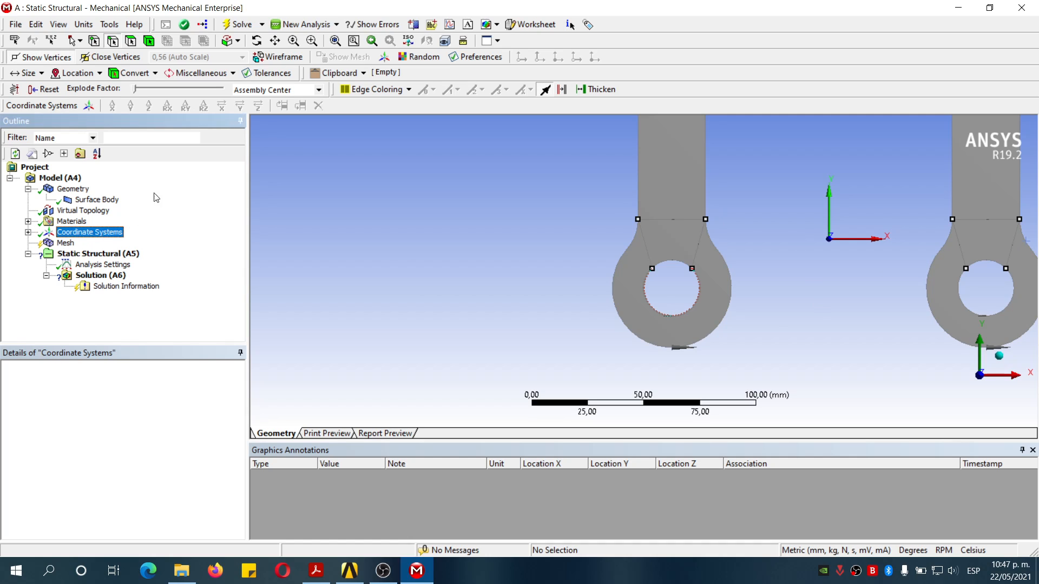
{"action": "left_click", "coordinate": [89, 105]}
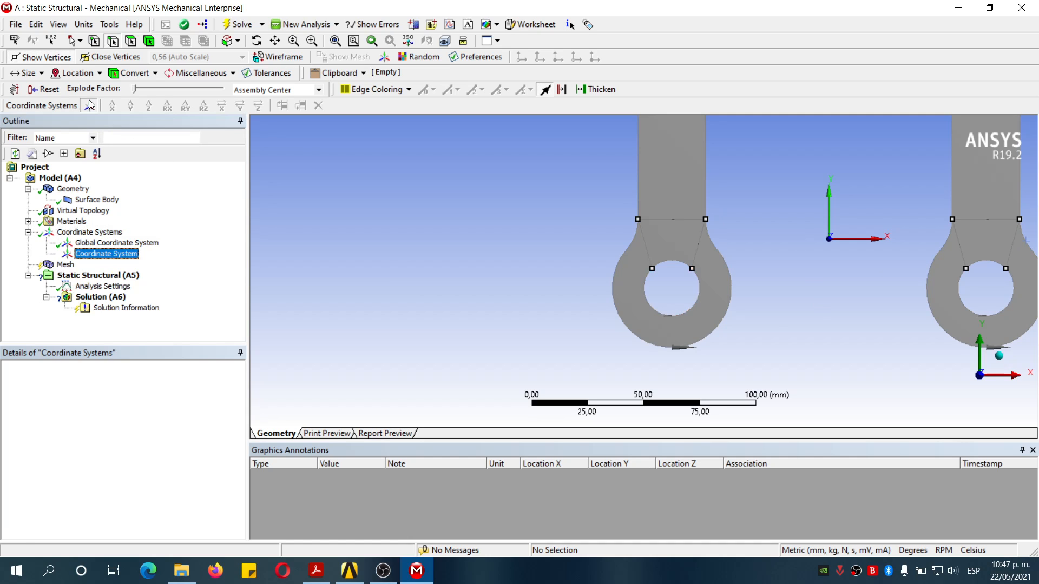
{"action": "left_click", "coordinate": [673, 262]}
{"action": "left_click", "coordinate": [690, 307], "text": "ctrl"}
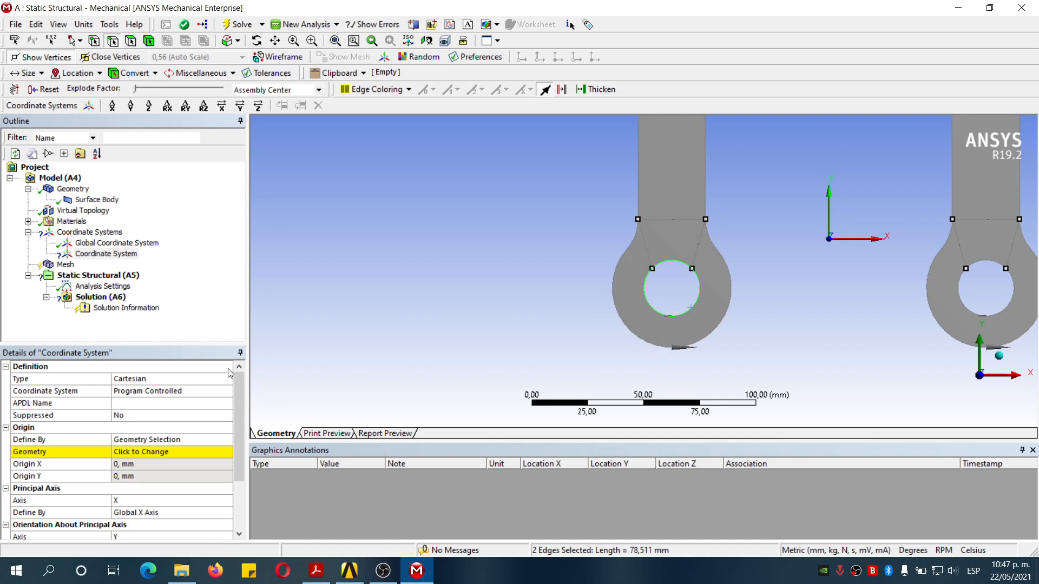
{"action": "left_click", "coordinate": [176, 451]}
{"action": "left_click", "coordinate": [177, 452]}
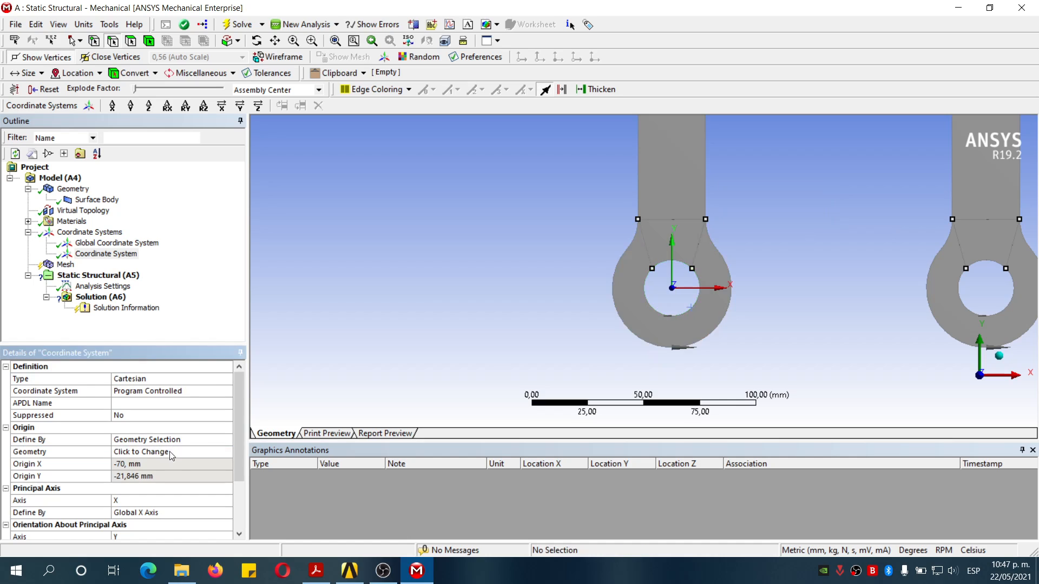
Set the left hole's coordinate system type to Cylindrical.
{"action": "left_click", "coordinate": [193, 378]}
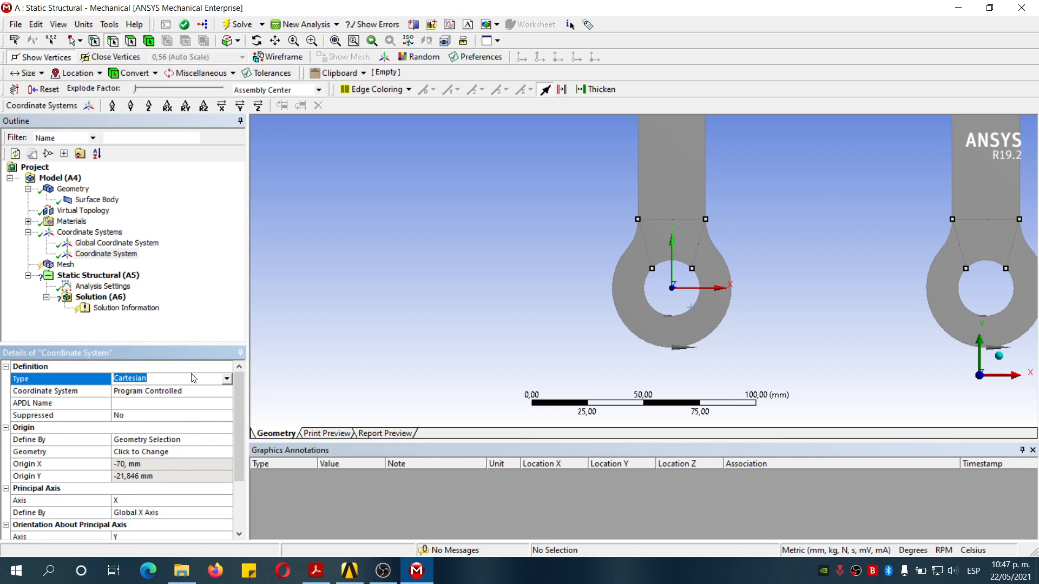
{"action": "left_click", "coordinate": [227, 379]}
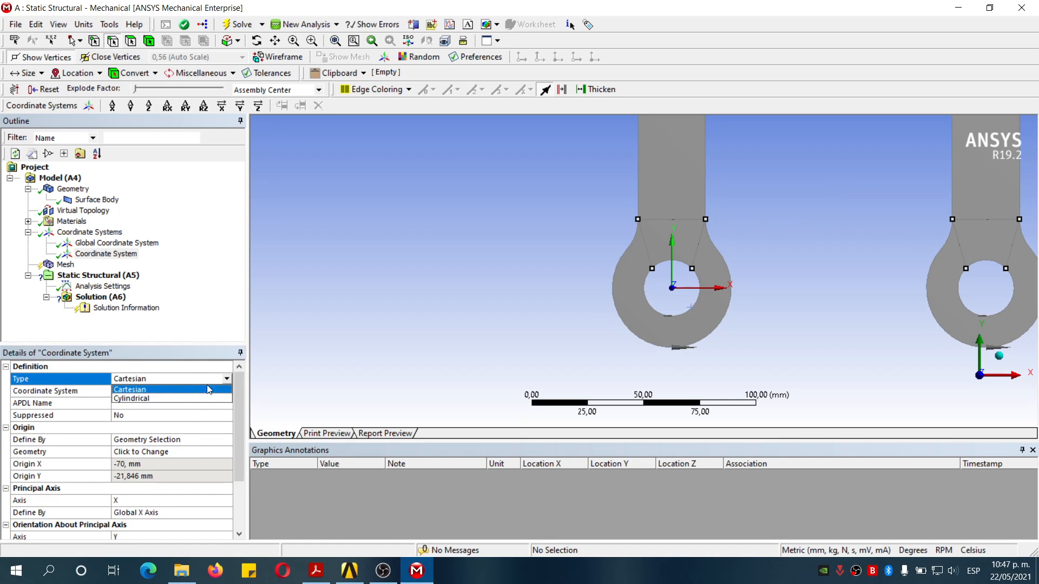
{"action": "left_click", "coordinate": [180, 399]}
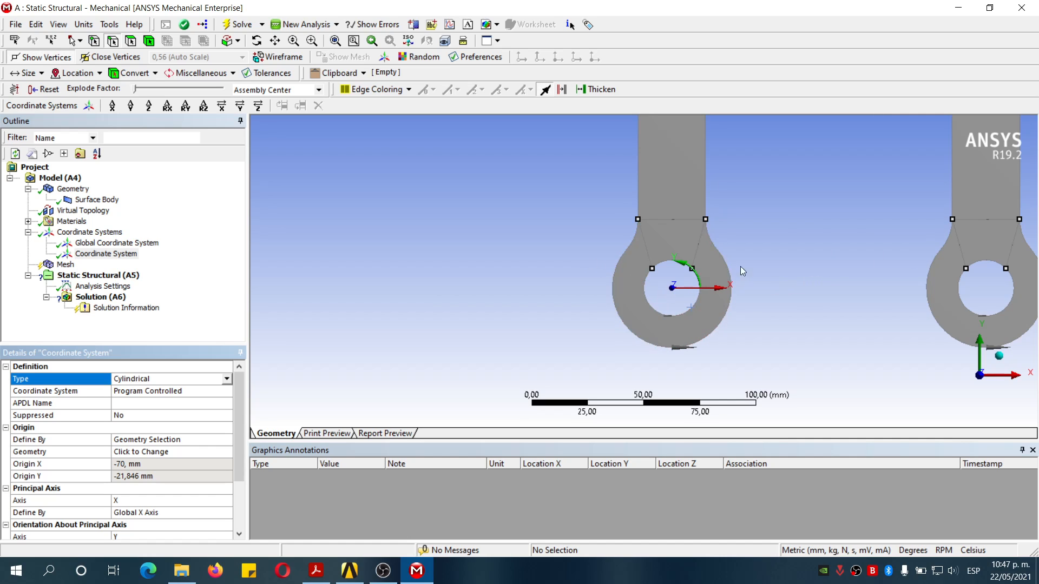
Examine the radial and tangential axes of the cylindrical coordinate system at the left hole.
{"action": "scroll", "coordinate": [737, 307], "scroll_direction": "up", "scroll_amount": 2}
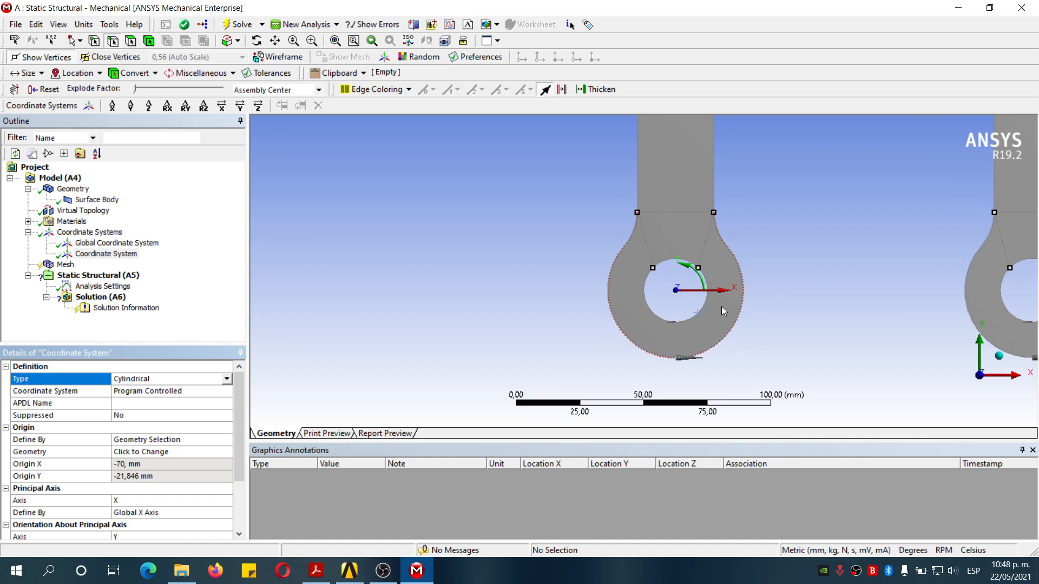
{"action": "scroll", "coordinate": [717, 308], "scroll_direction": "up", "scroll_amount": 1}
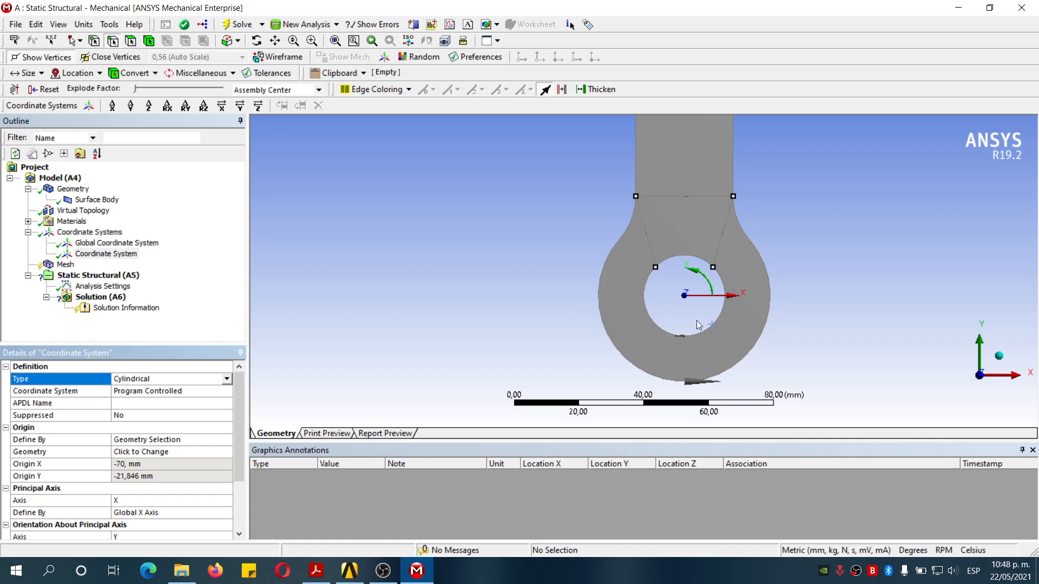
{"action": "scroll", "coordinate": [670, 279], "scroll_direction": "down", "scroll_amount": 1}
{"action": "scroll", "coordinate": [666, 281], "scroll_direction": "up", "scroll_amount": 2}
{"action": "scroll", "coordinate": [671, 290], "scroll_direction": "up", "scroll_amount": 1}
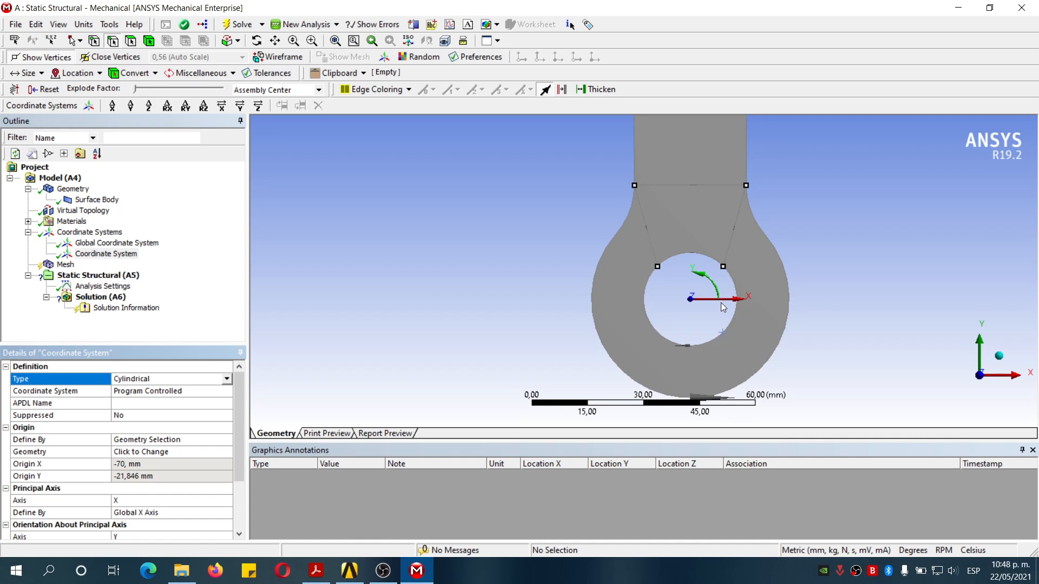
{"action": "scroll", "coordinate": [721, 303], "scroll_direction": "down", "scroll_amount": 2}
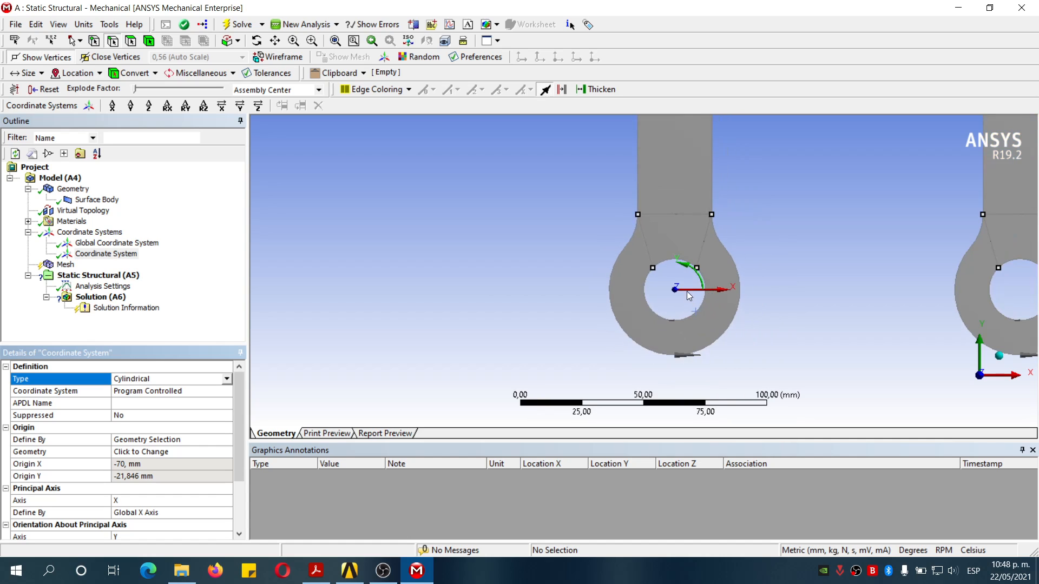
{"action": "scroll", "coordinate": [700, 282], "scroll_direction": "up", "scroll_amount": 2}
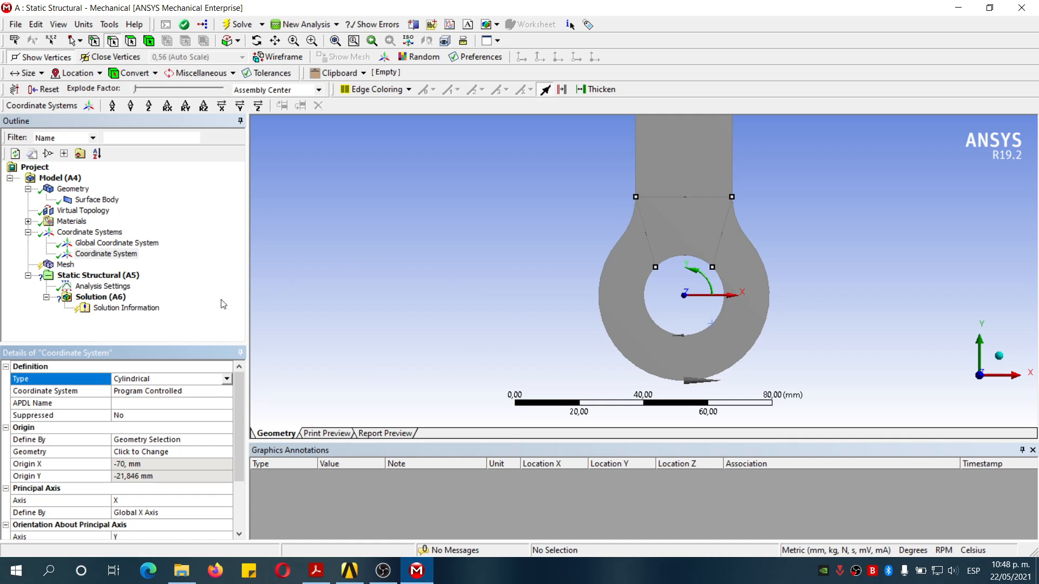
Create a second coordinate system centred on the right hole, using its upper arc and merged lower edge as origin geometry.
{"action": "scroll", "coordinate": [755, 310], "scroll_direction": "down", "scroll_amount": 3}
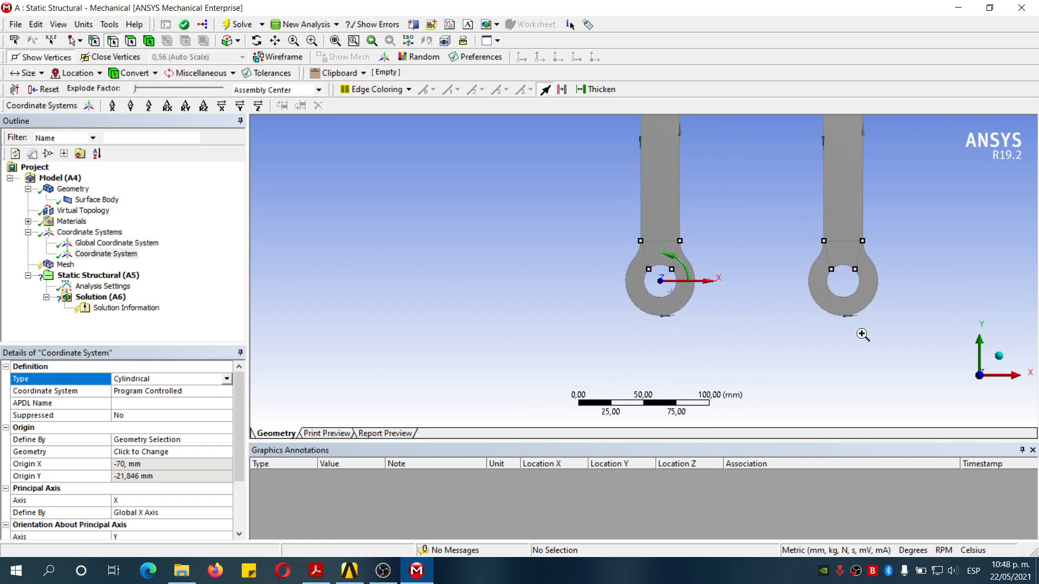
{"action": "scroll", "coordinate": [865, 336], "scroll_direction": "up", "scroll_amount": 4}
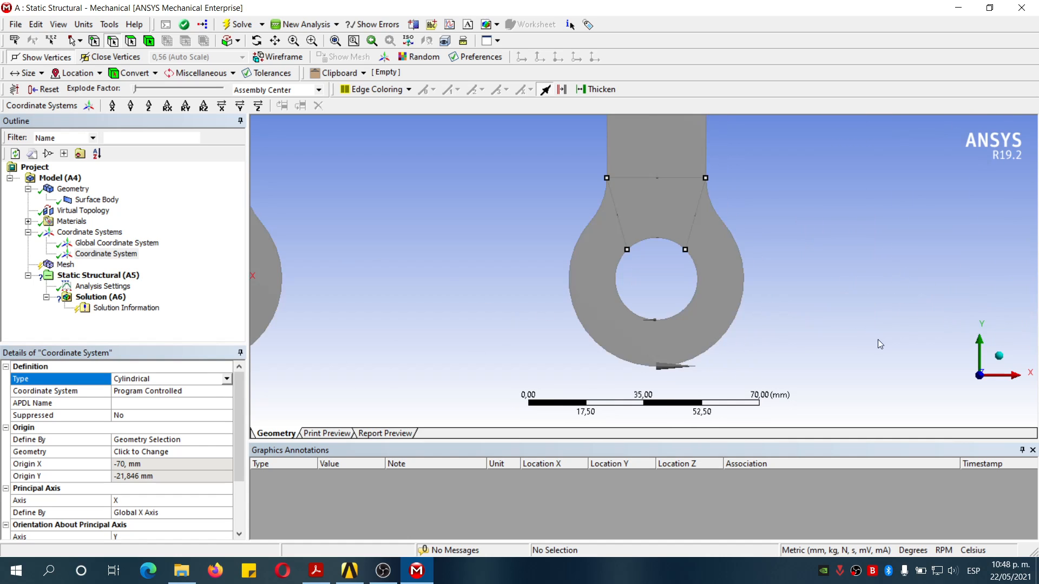
{"action": "left_click", "coordinate": [89, 233]}
{"action": "left_click", "coordinate": [89, 106]}
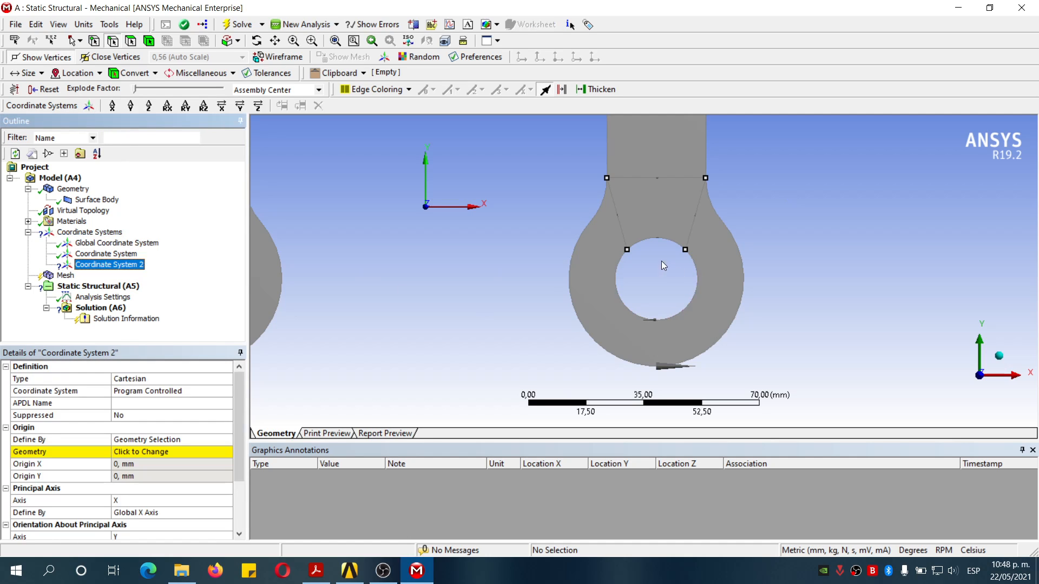
{"action": "left_click", "coordinate": [657, 239]}
{"action": "left_click", "coordinate": [687, 311], "text": "ctrl"}
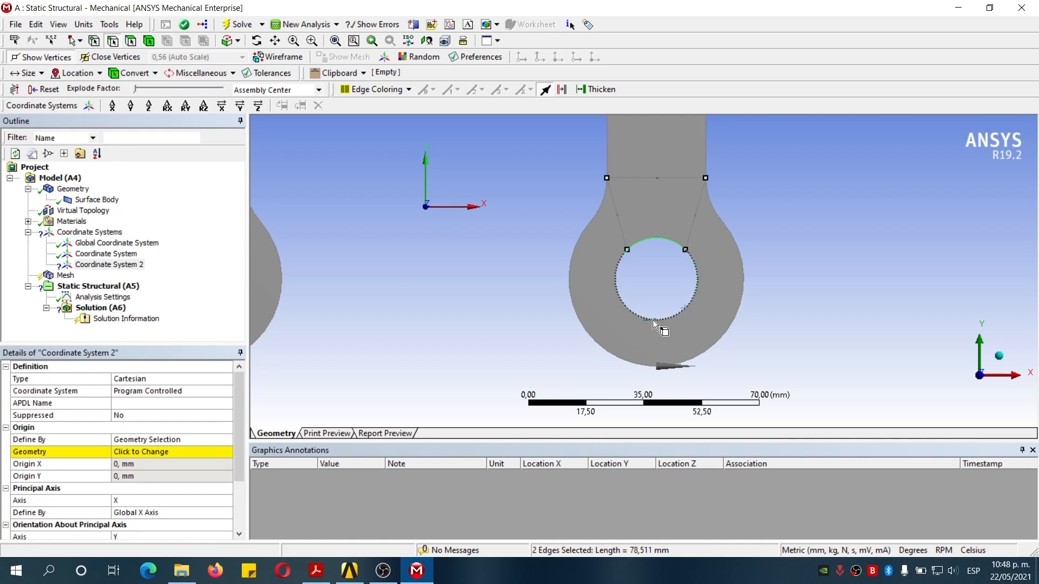
{"action": "left_click", "coordinate": [158, 452]}
{"action": "left_click", "coordinate": [158, 452]}
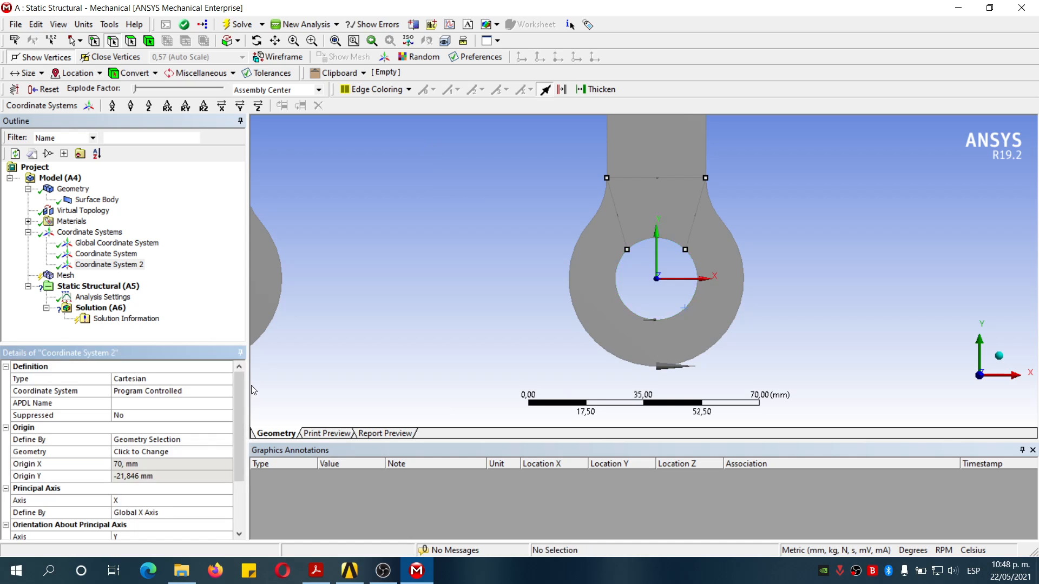
Set the right hole's coordinate system type to Cylindrical and check its axes on the eye.
{"action": "left_click", "coordinate": [227, 380]}
{"action": "left_click", "coordinate": [226, 379]}
{"action": "left_click", "coordinate": [131, 398]}
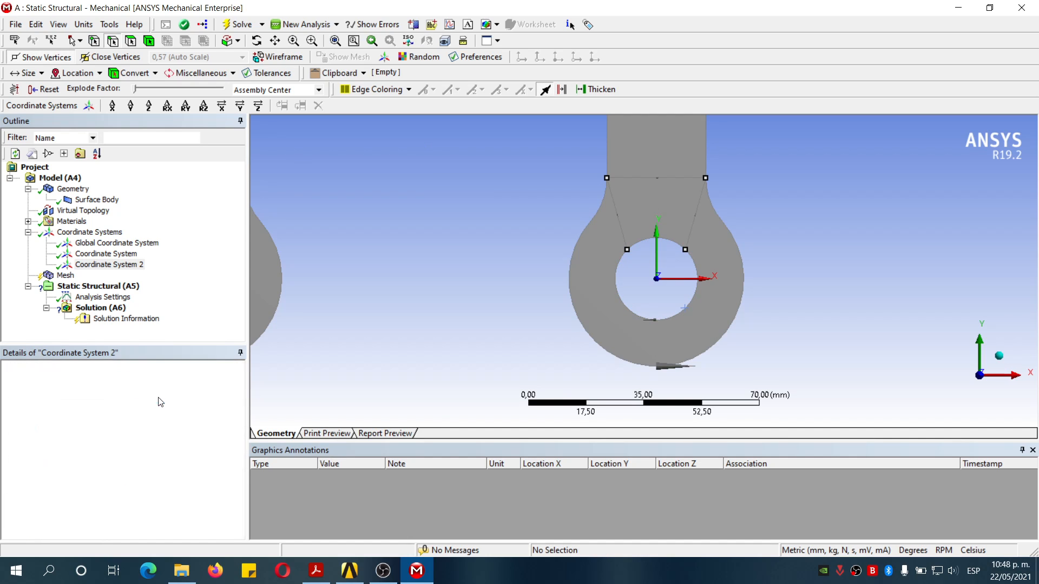
{"action": "scroll", "coordinate": [538, 323], "scroll_direction": "down", "scroll_amount": 3}
{"action": "scroll", "coordinate": [531, 321], "scroll_direction": "down", "scroll_amount": 1}
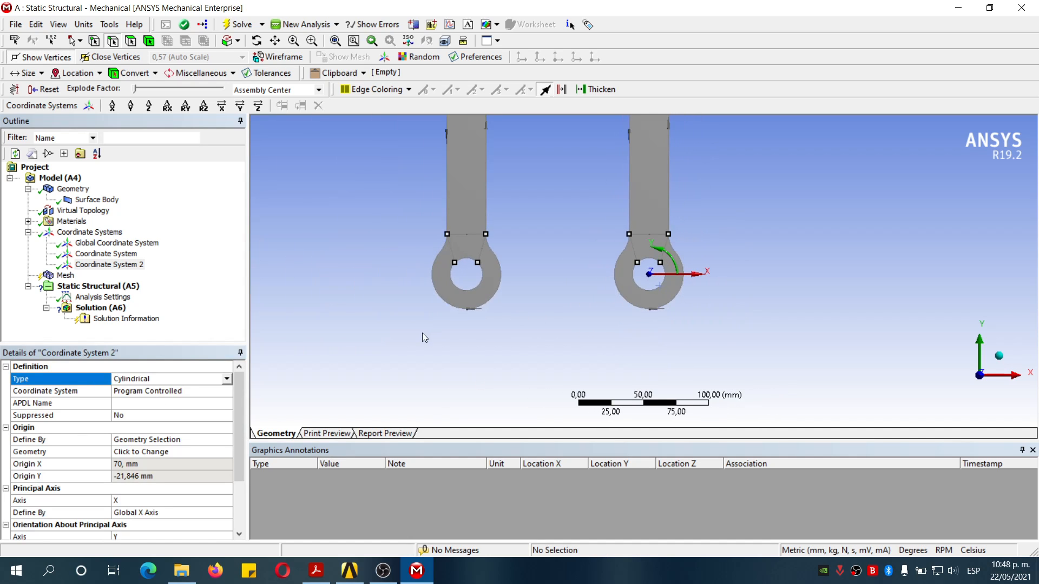
{"action": "scroll", "coordinate": [469, 299], "scroll_direction": "up", "scroll_amount": 2}
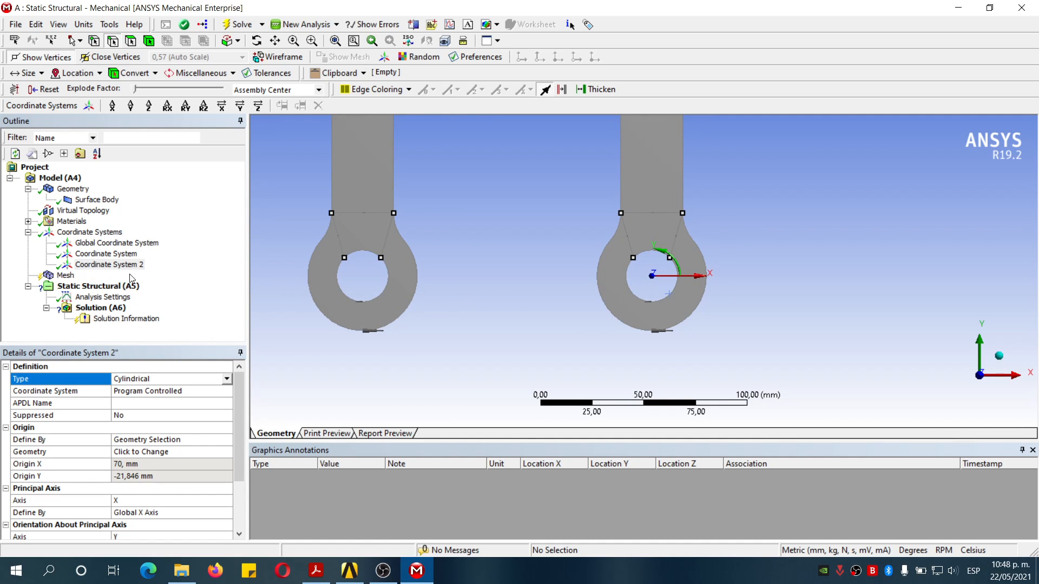
Insert a mesh method control and scope it to the fork's entire surface body.
{"action": "left_click", "coordinate": [64, 277]}
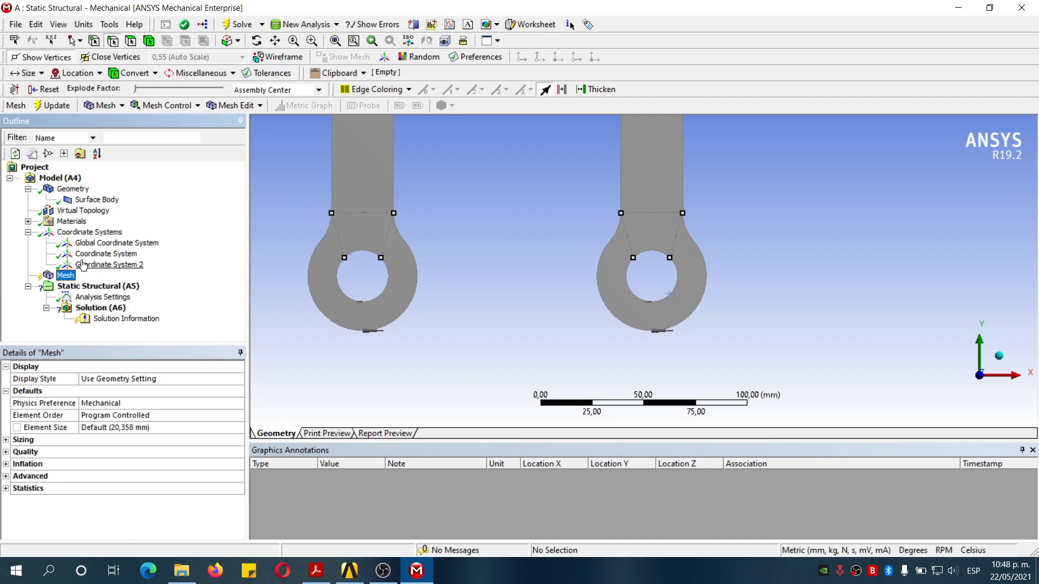
{"action": "scroll", "coordinate": [555, 226], "scroll_direction": "down", "scroll_amount": 5}
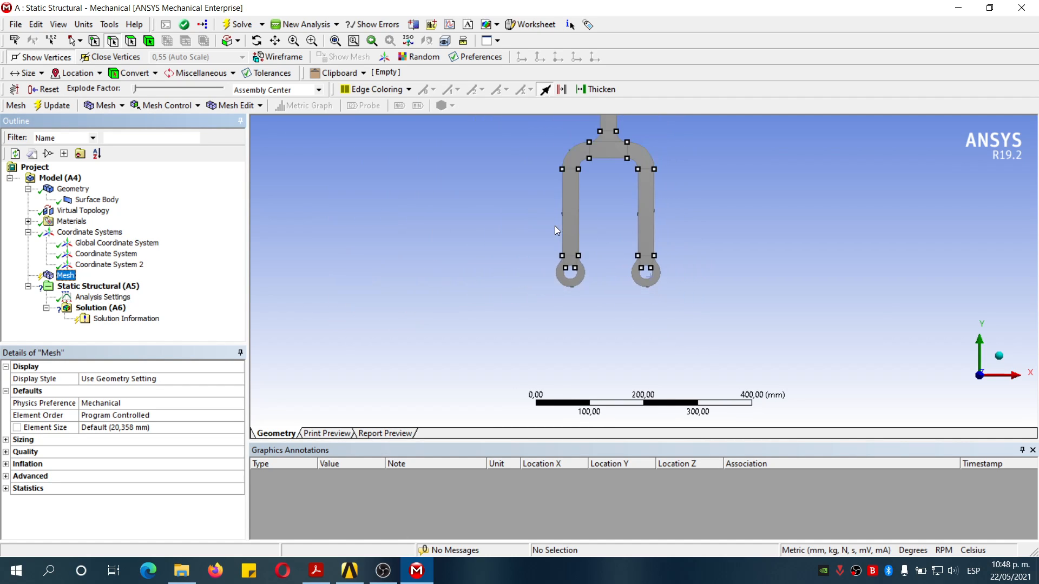
{"action": "right_click", "coordinate": [61, 278]}
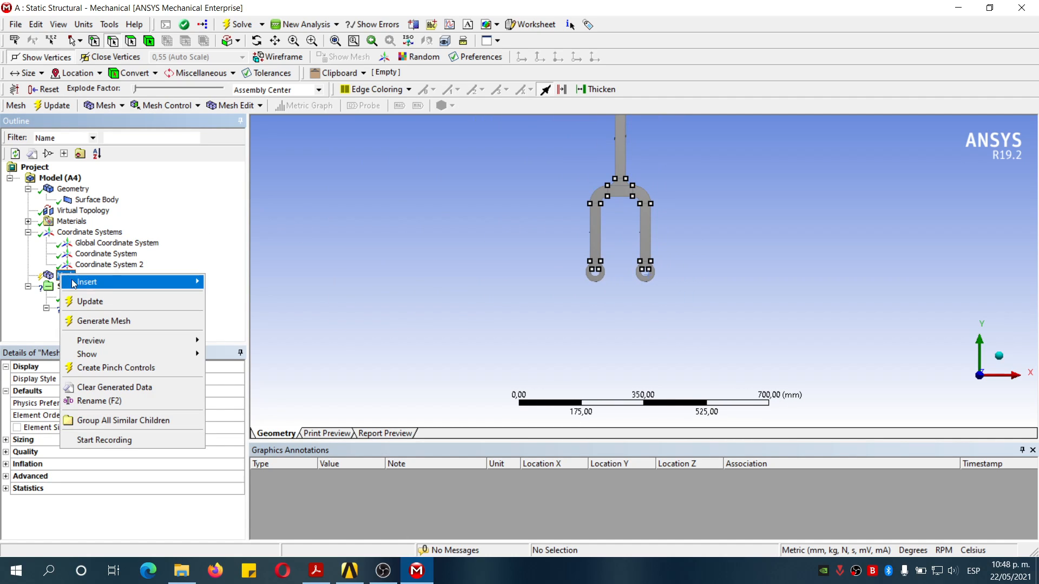
{"action": "mouse_move", "coordinate": [110, 282]}
{"action": "left_click", "coordinate": [308, 284]}
{"action": "scroll", "coordinate": [628, 149], "scroll_direction": "down", "scroll_amount": 2}
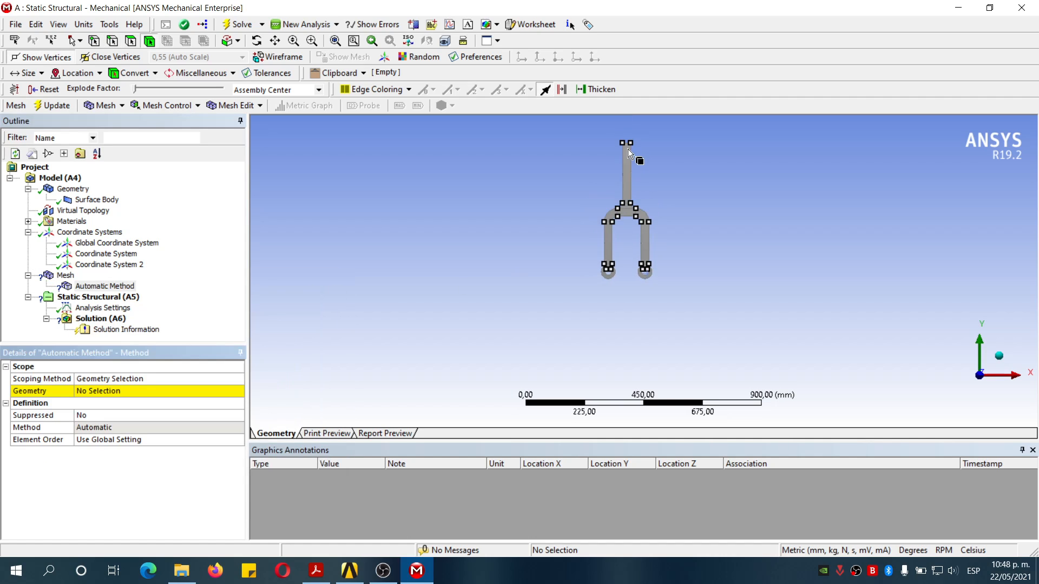
{"action": "left_click", "coordinate": [628, 190]}
{"action": "left_click", "coordinate": [145, 390]}
{"action": "left_click", "coordinate": [145, 391]}
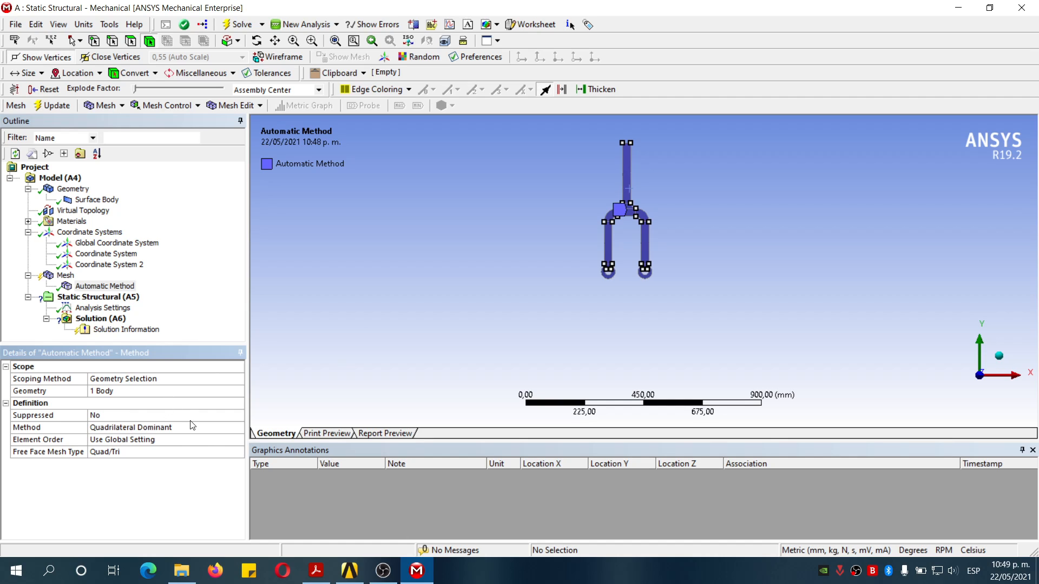
{"action": "right_click_drag", "start_coordinate": [563, 175], "coordinate": [675, 262]}
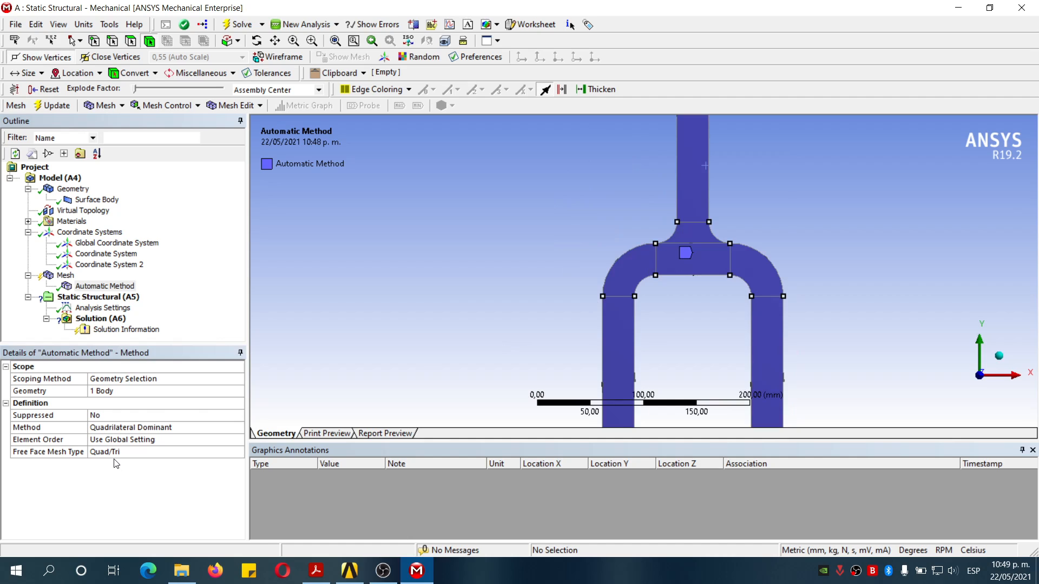
{"action": "scroll", "coordinate": [560, 251], "scroll_direction": "down", "scroll_amount": 5}
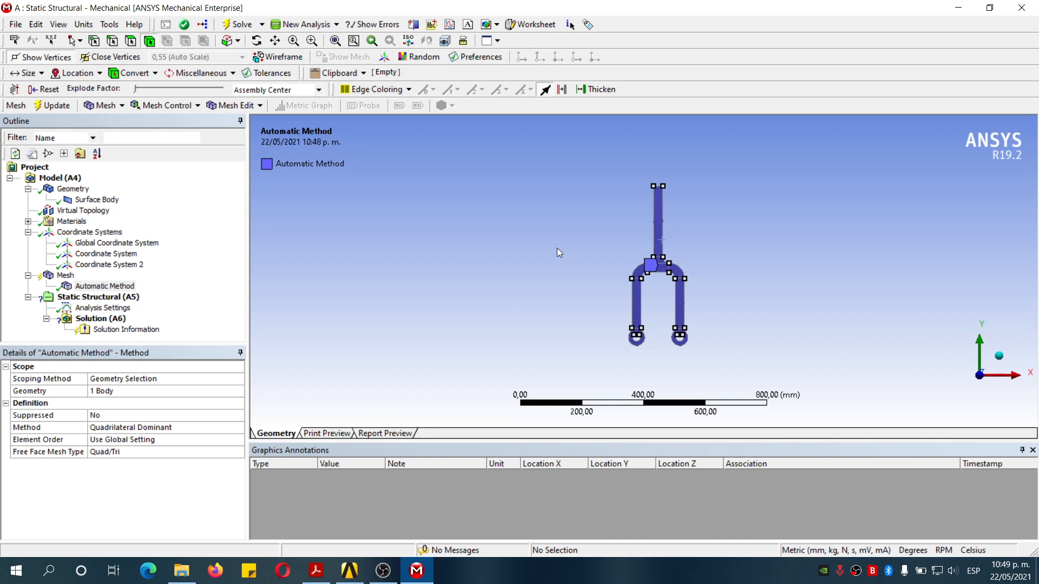
Insert a mesh sizing control and scope it to all faces of the fork.
{"action": "left_click", "coordinate": [65, 276]}
{"action": "right_click", "coordinate": [65, 276]}
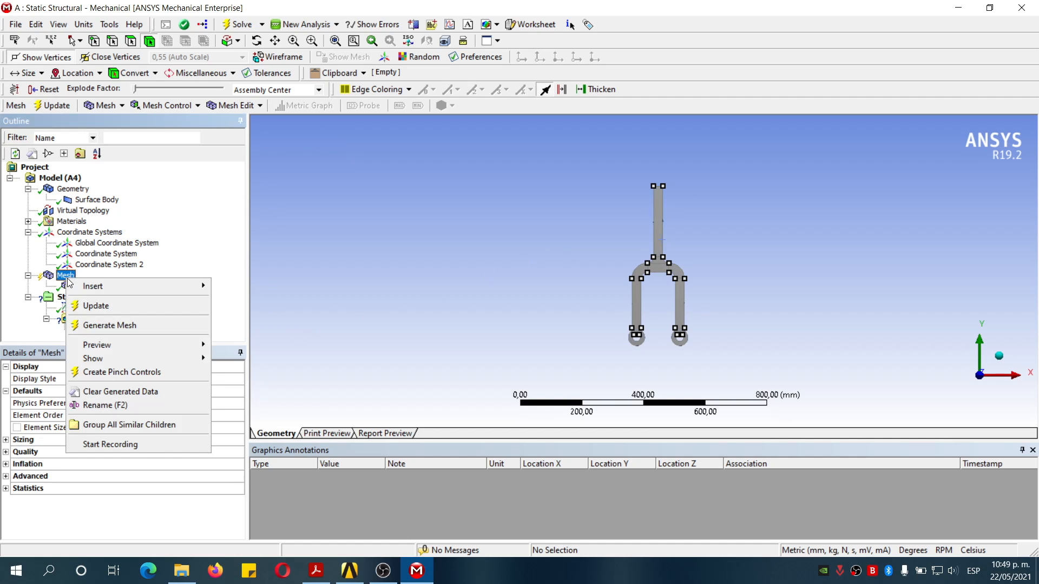
{"action": "mouse_move", "coordinate": [93, 288]}
{"action": "left_click", "coordinate": [258, 305]}
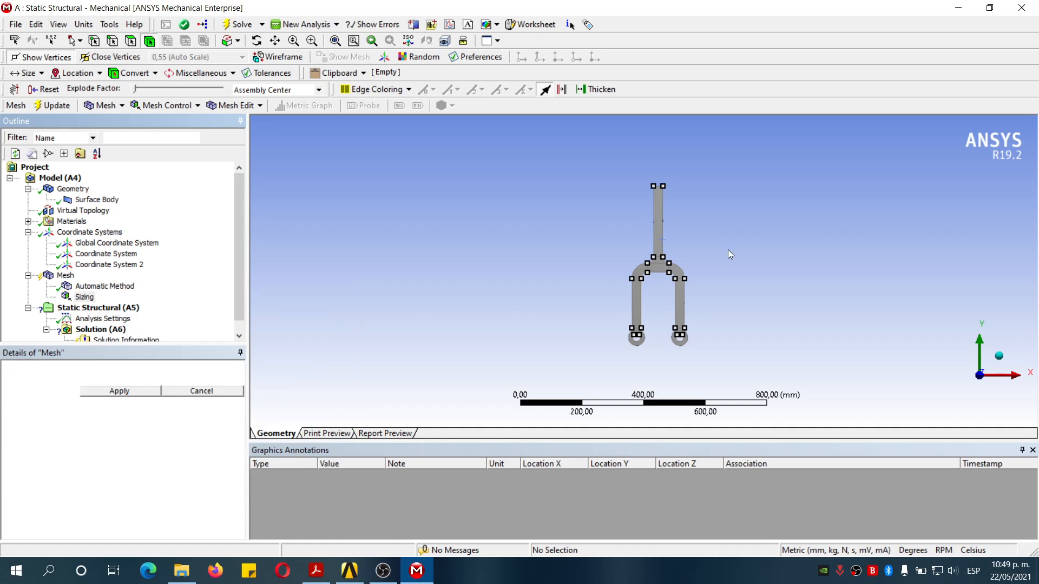
{"action": "scroll", "coordinate": [692, 230], "scroll_direction": "up", "scroll_amount": 1}
{"action": "scroll", "coordinate": [682, 226], "scroll_direction": "up", "scroll_amount": 2}
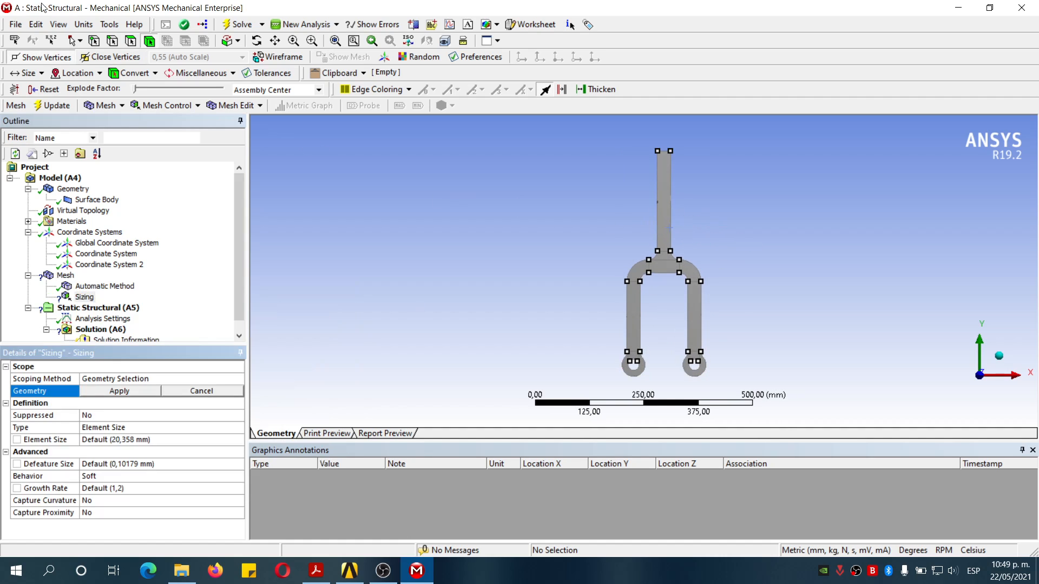
{"action": "left_click", "coordinate": [130, 41]}
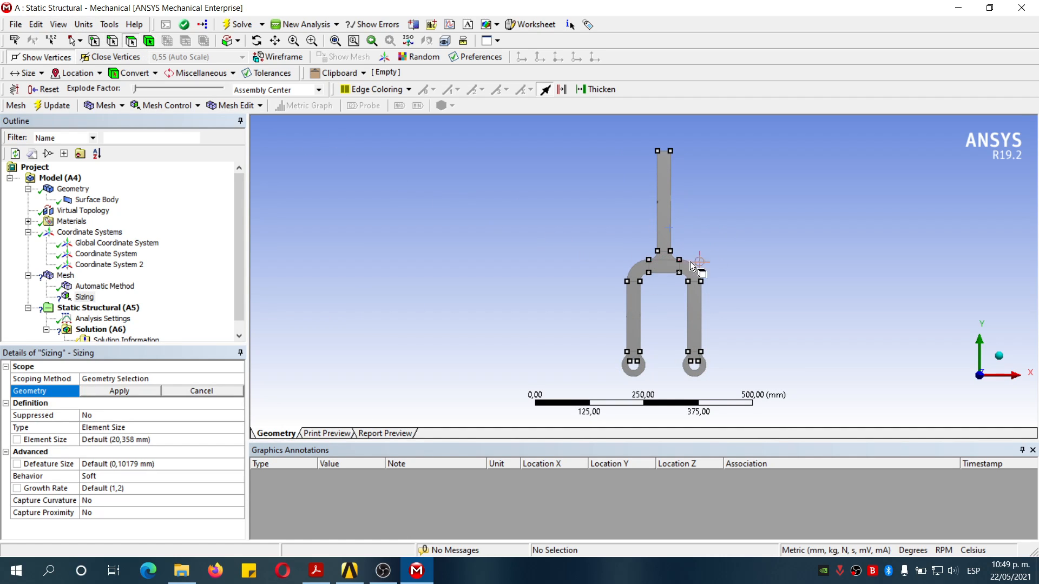
{"action": "left_click", "coordinate": [667, 229]}
{"action": "left_click", "coordinate": [666, 184]}
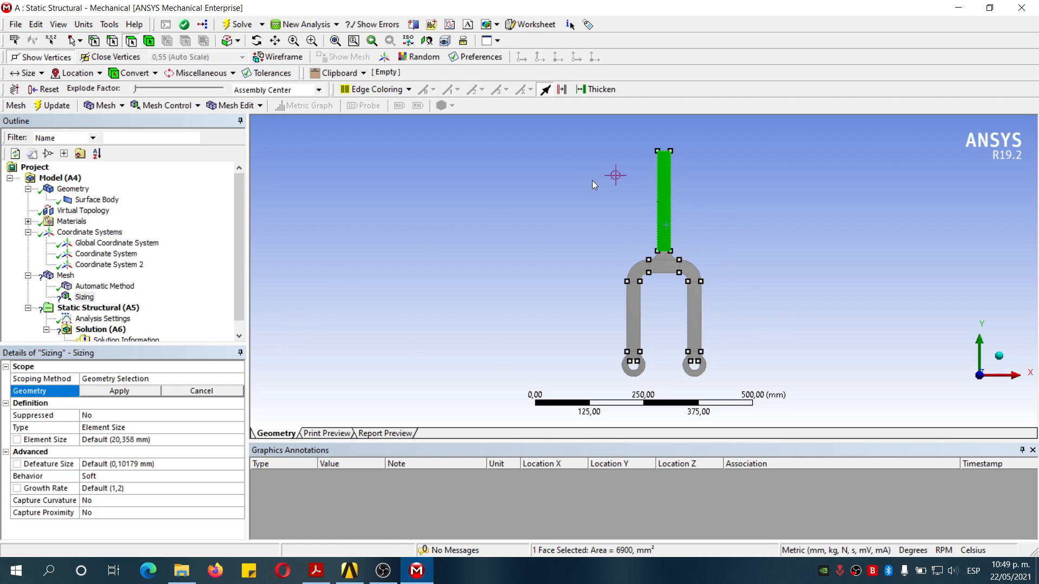
{"action": "right_click", "coordinate": [663, 210]}
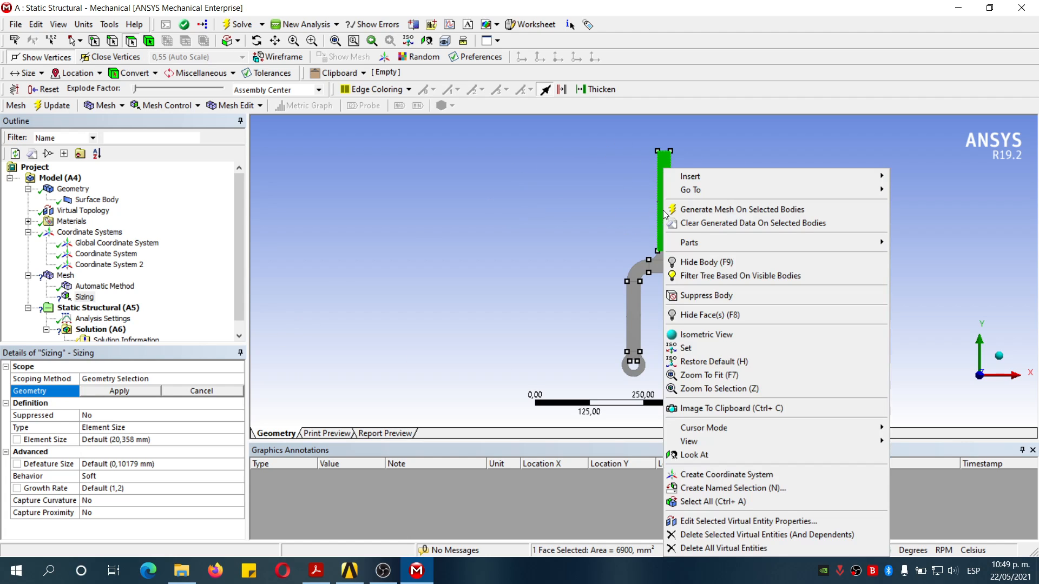
{"action": "left_click", "coordinate": [713, 502]}
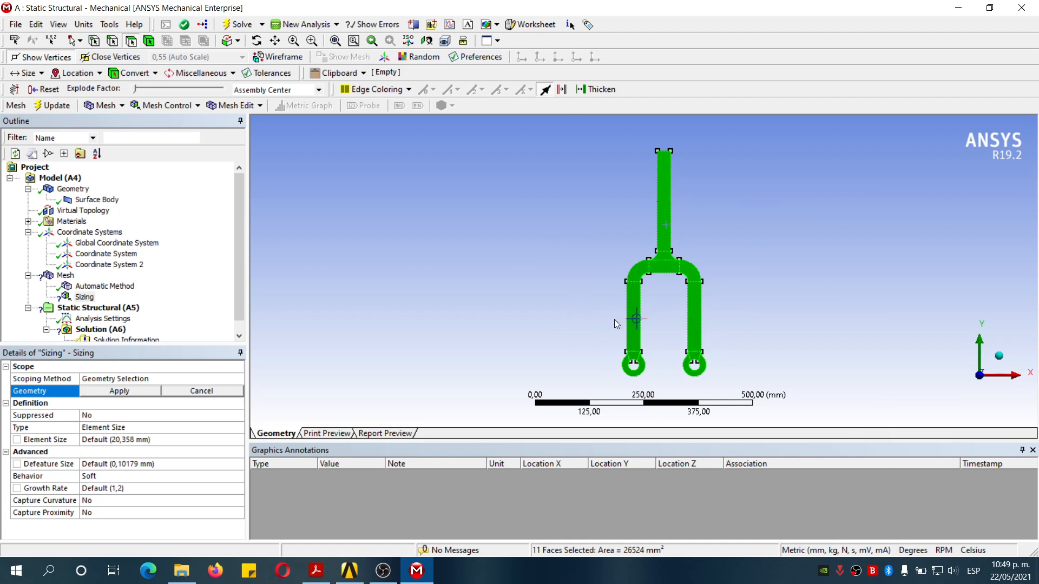
{"action": "scroll", "coordinate": [618, 267], "scroll_direction": "down", "scroll_amount": 1}
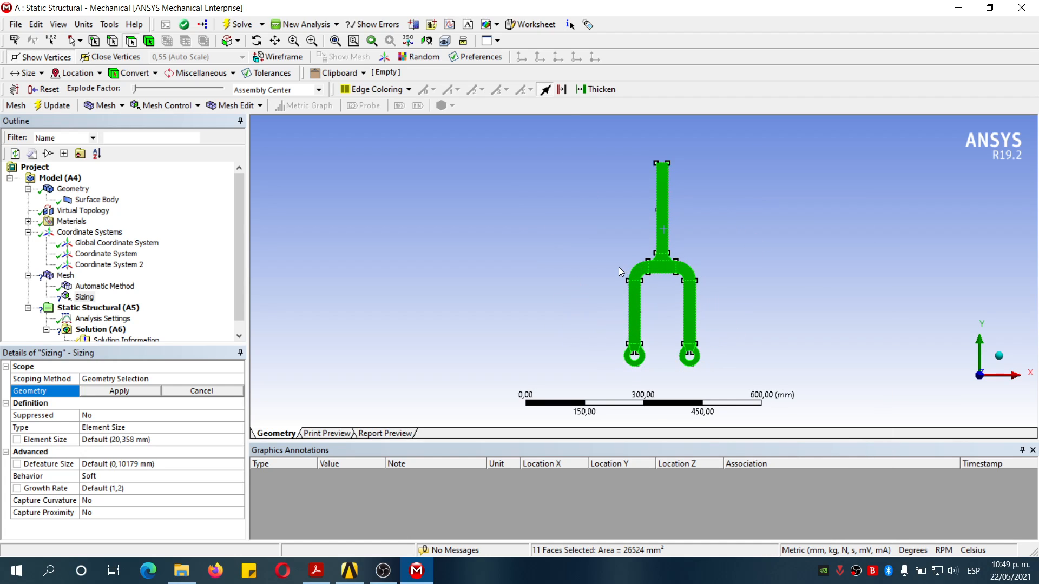
{"action": "left_click", "coordinate": [119, 391]}
Set the face sizing's element size to 5 mm.
{"action": "left_click", "coordinate": [139, 440]}
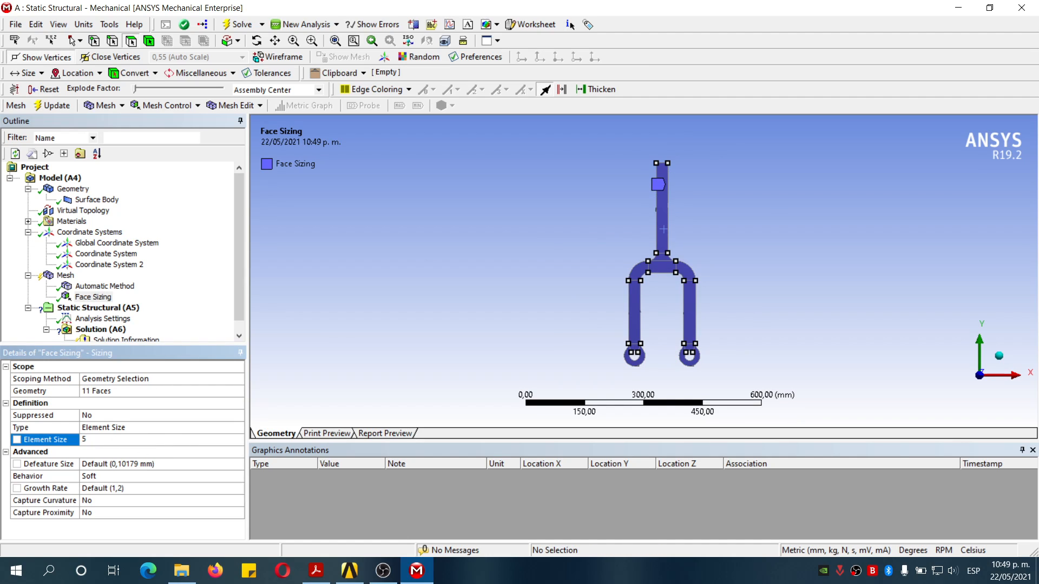
{"action": "type", "text": "5"}
{"action": "key", "text": "Return"}
{"action": "scroll", "coordinate": [498, 302], "scroll_direction": "down", "scroll_amount": 2}
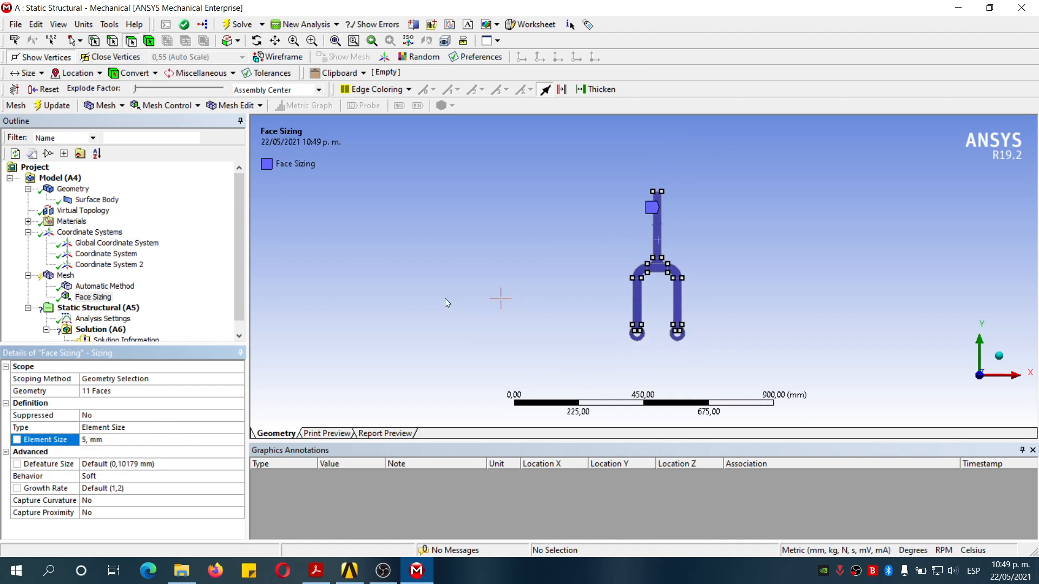
Insert a mapped face meshing control and select all of the fork's faces for it.
{"action": "right_click", "coordinate": [69, 276]}
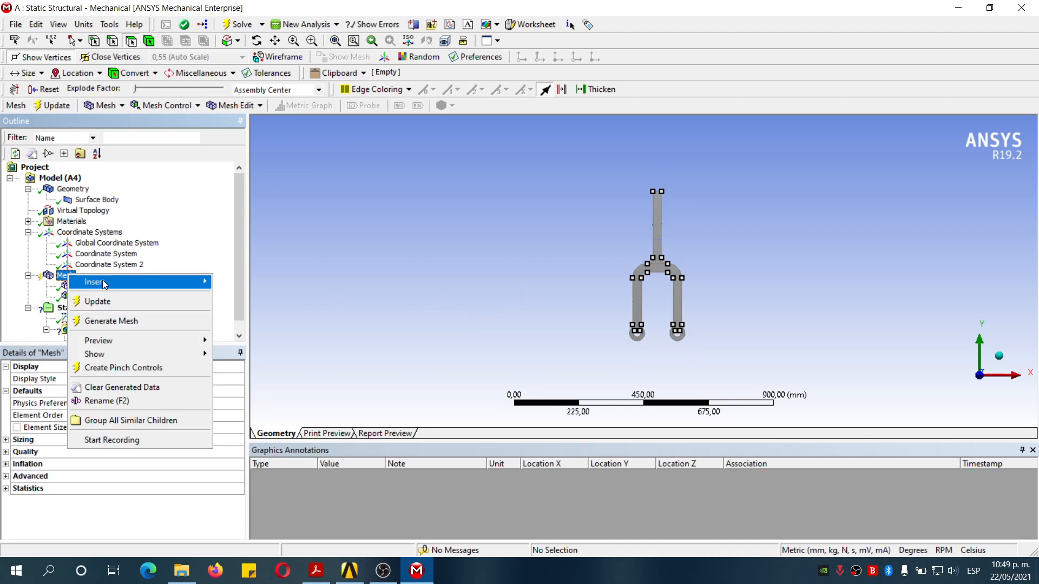
{"action": "mouse_move", "coordinate": [136, 282]}
{"action": "left_click", "coordinate": [244, 334]}
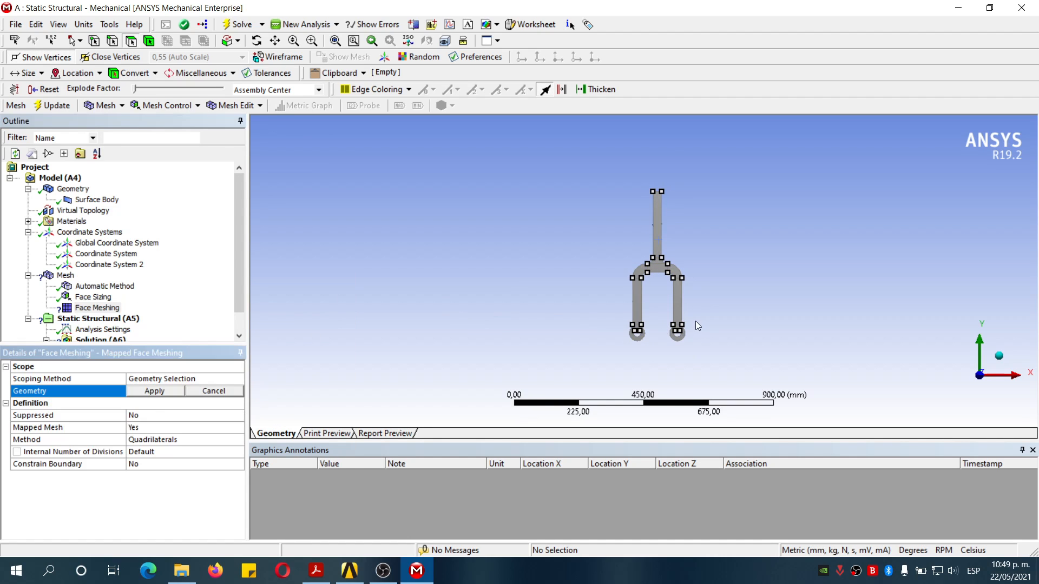
{"action": "scroll", "coordinate": [683, 315], "scroll_direction": "up", "scroll_amount": 5}
{"action": "scroll", "coordinate": [677, 306], "scroll_direction": "down", "scroll_amount": 3}
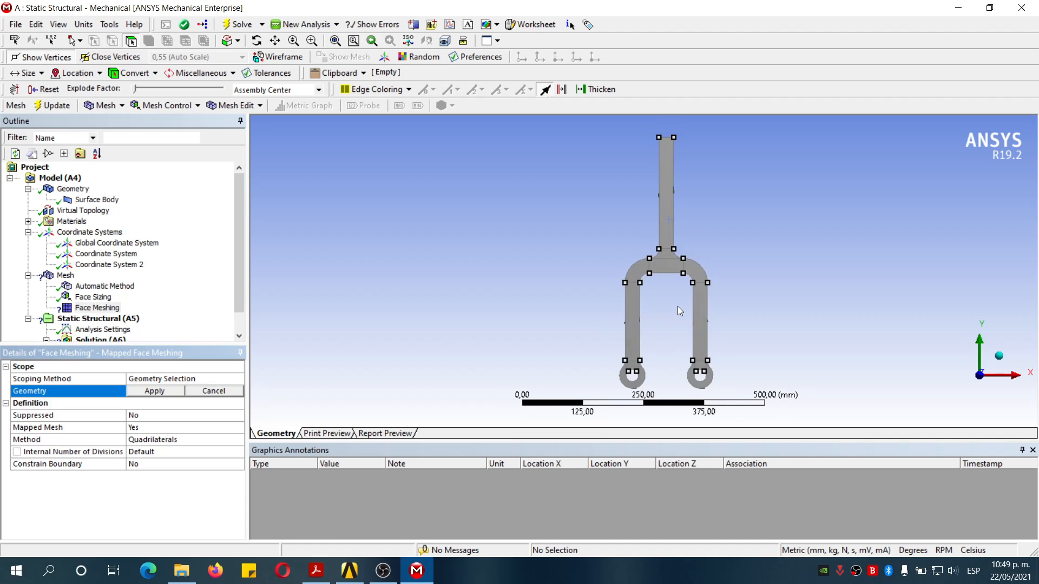
{"action": "right_click_drag", "start_coordinate": [533, 252], "coordinate": [793, 383]}
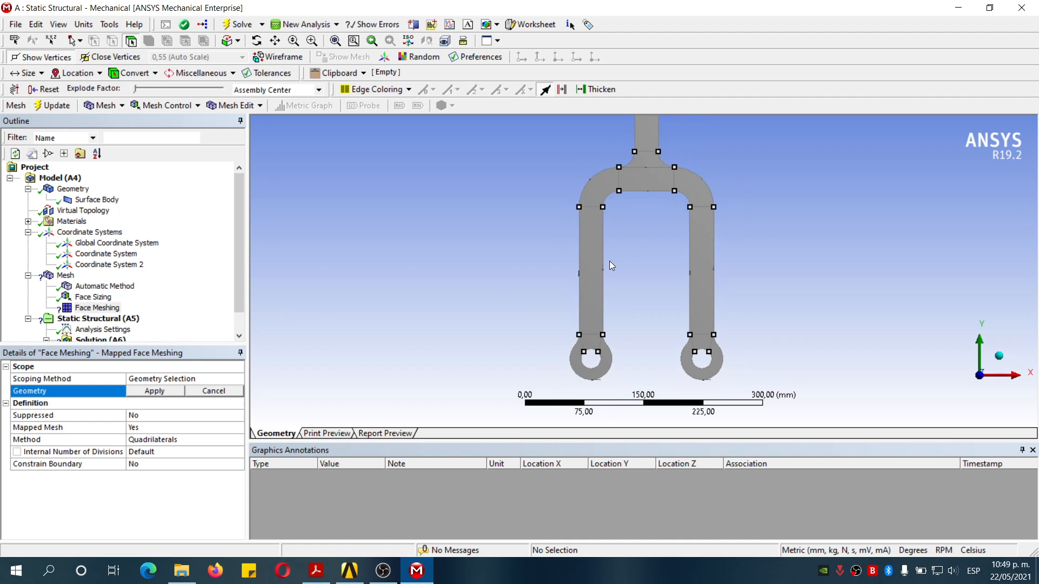
{"action": "scroll", "coordinate": [609, 265], "scroll_direction": "up", "scroll_amount": 1}
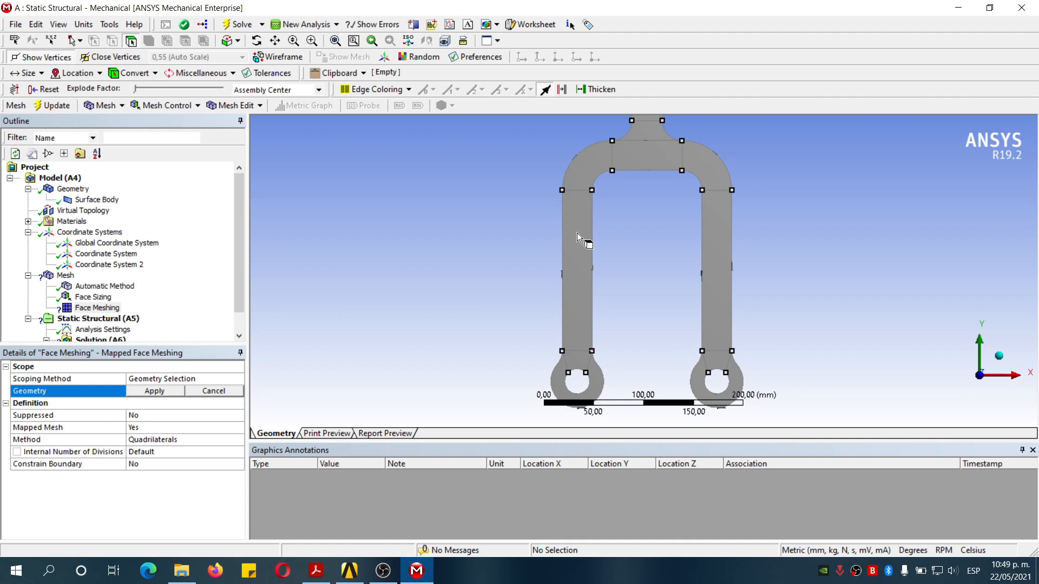
{"action": "scroll", "coordinate": [615, 198], "scroll_direction": "down", "scroll_amount": 3}
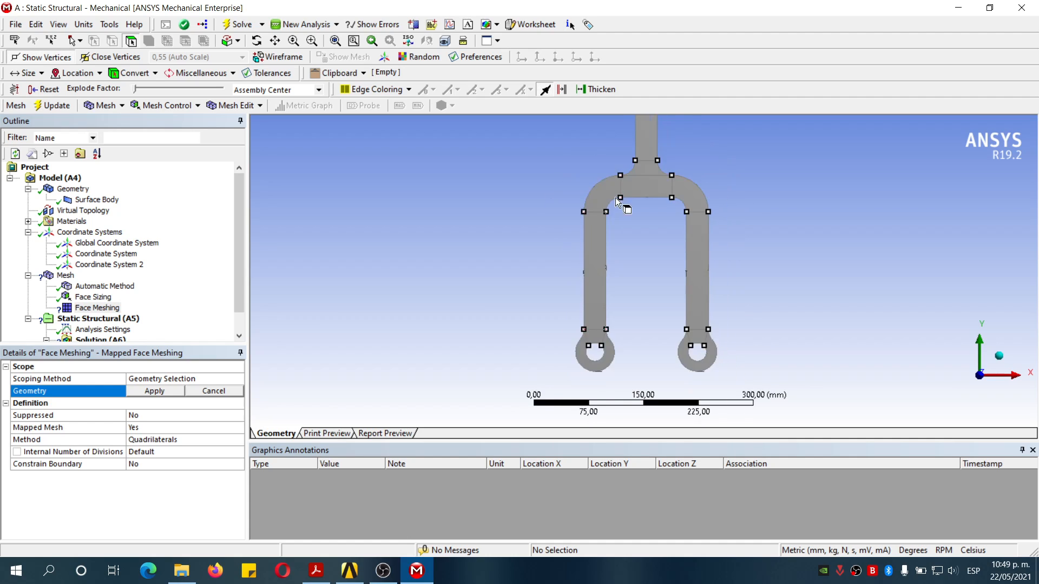
{"action": "left_click", "coordinate": [648, 158]}
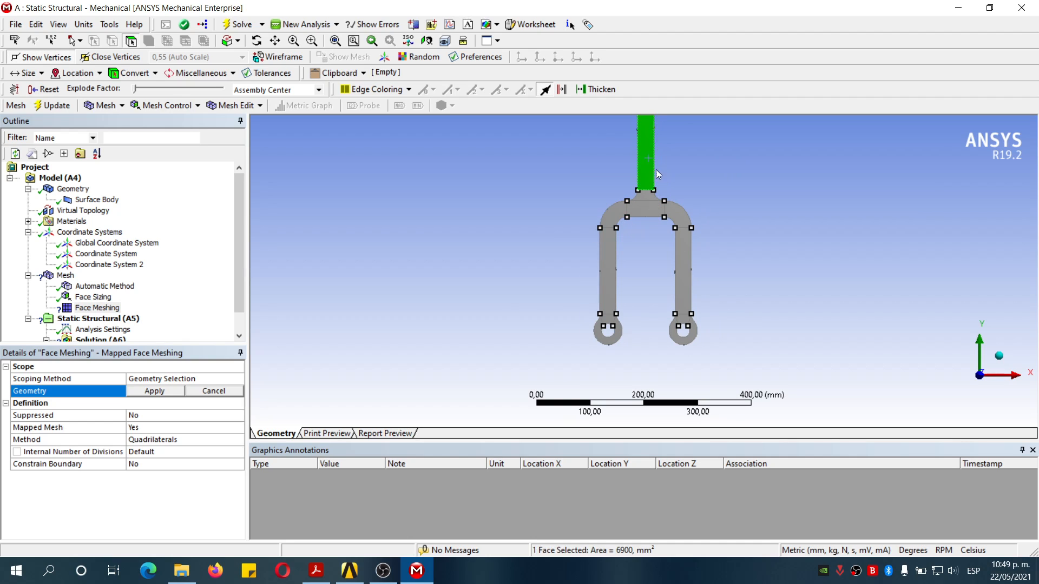
{"action": "right_click", "coordinate": [653, 170]}
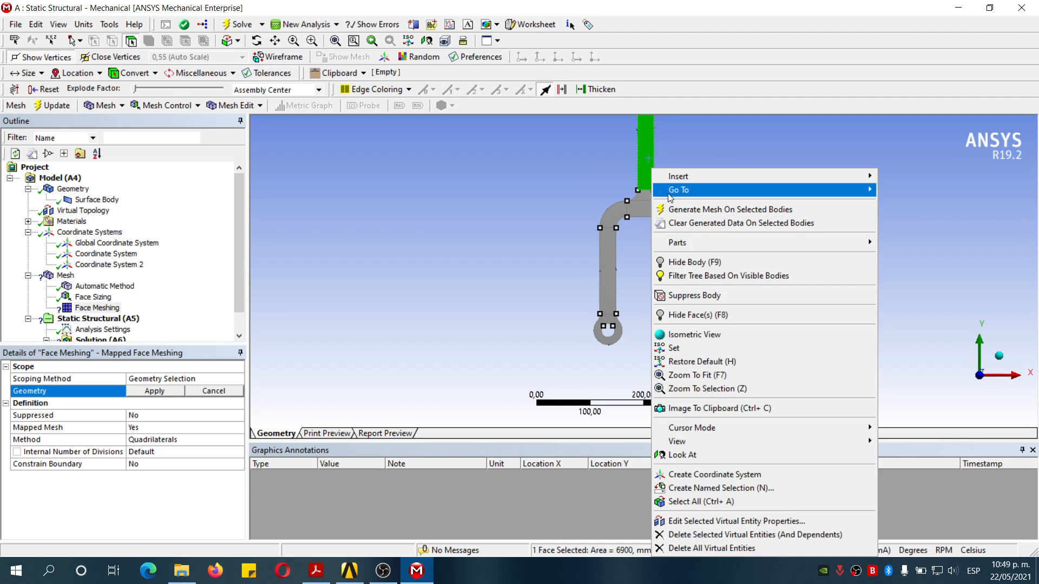
{"action": "left_click", "coordinate": [701, 502]}
Exclude the flared transition face between stem and crossbar from the face meshing selection and apply the remaining faces as its scope.
{"action": "scroll", "coordinate": [648, 167], "scroll_direction": "up", "scroll_amount": 3}
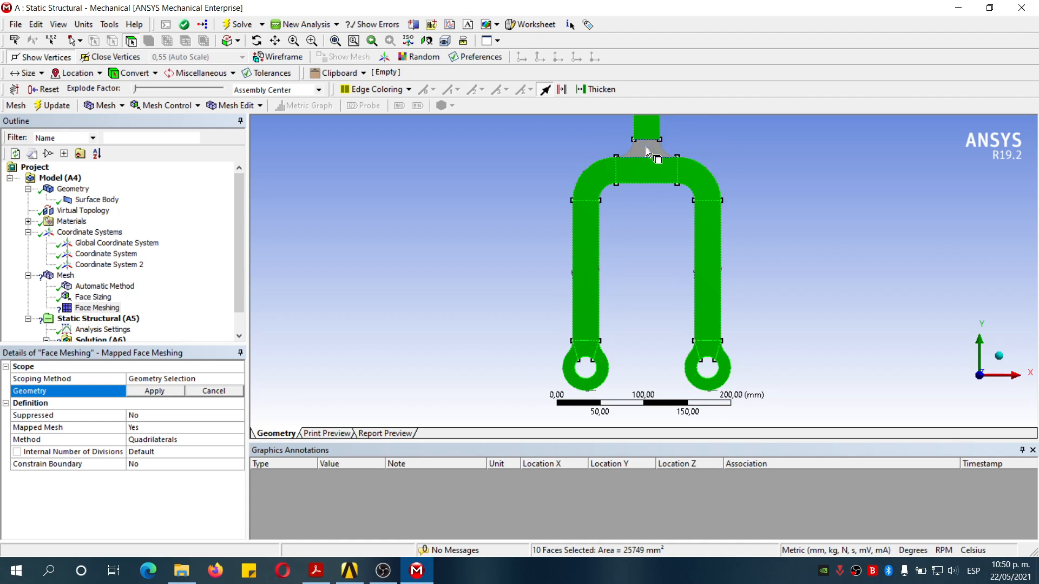
{"action": "left_click", "coordinate": [645, 148], "text": "ctrl"}
{"action": "scroll", "coordinate": [646, 149], "scroll_direction": "down", "scroll_amount": 2}
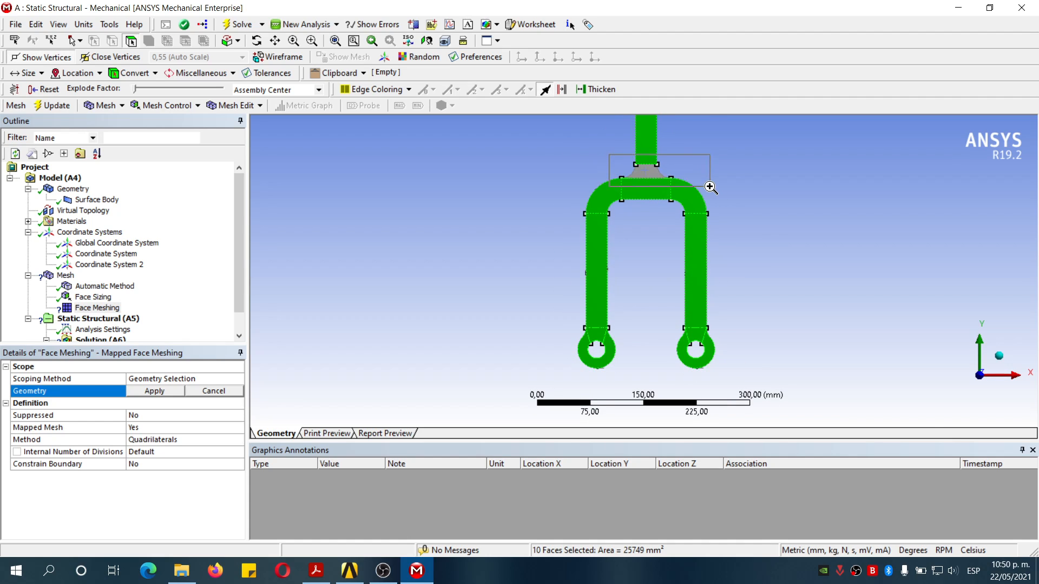
{"action": "scroll", "coordinate": [638, 179], "scroll_direction": "up", "scroll_amount": 5}
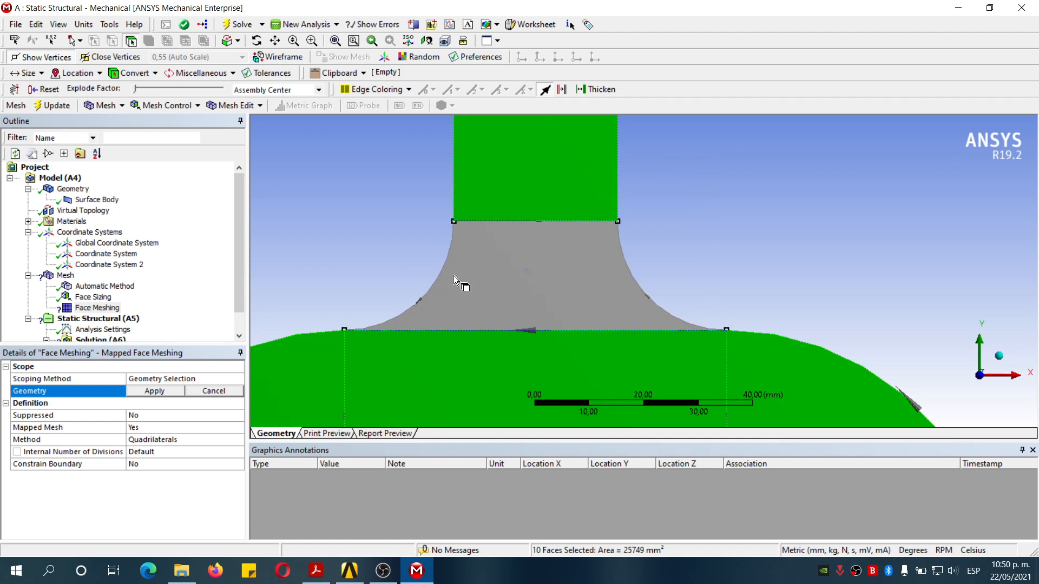
{"action": "scroll", "coordinate": [453, 275], "scroll_direction": "down", "scroll_amount": 3}
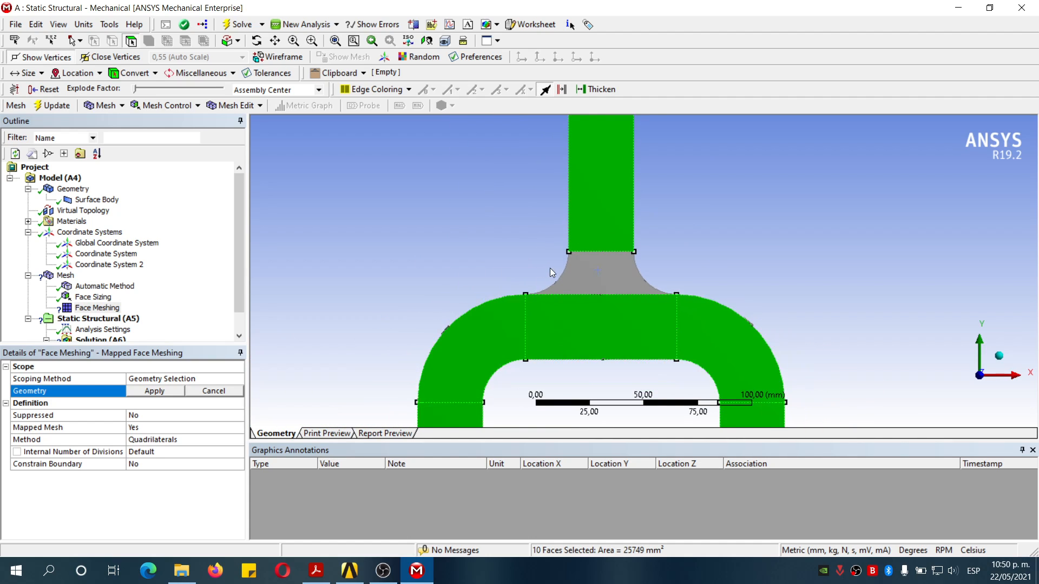
{"action": "scroll", "coordinate": [550, 268], "scroll_direction": "up", "scroll_amount": 2}
{"action": "scroll", "coordinate": [485, 277], "scroll_direction": "down", "scroll_amount": 4}
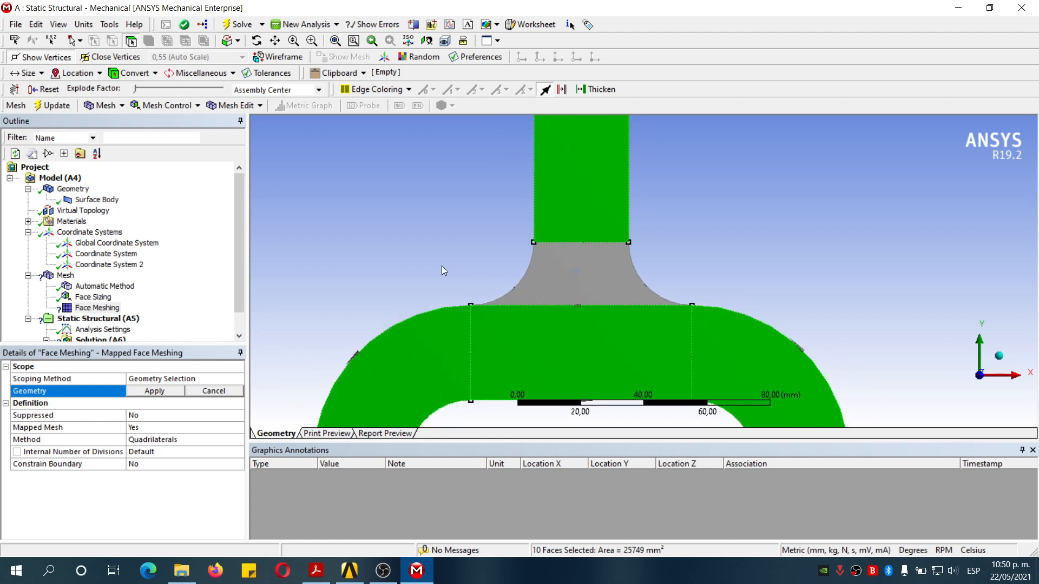
{"action": "scroll", "coordinate": [551, 244], "scroll_direction": "down", "scroll_amount": 3}
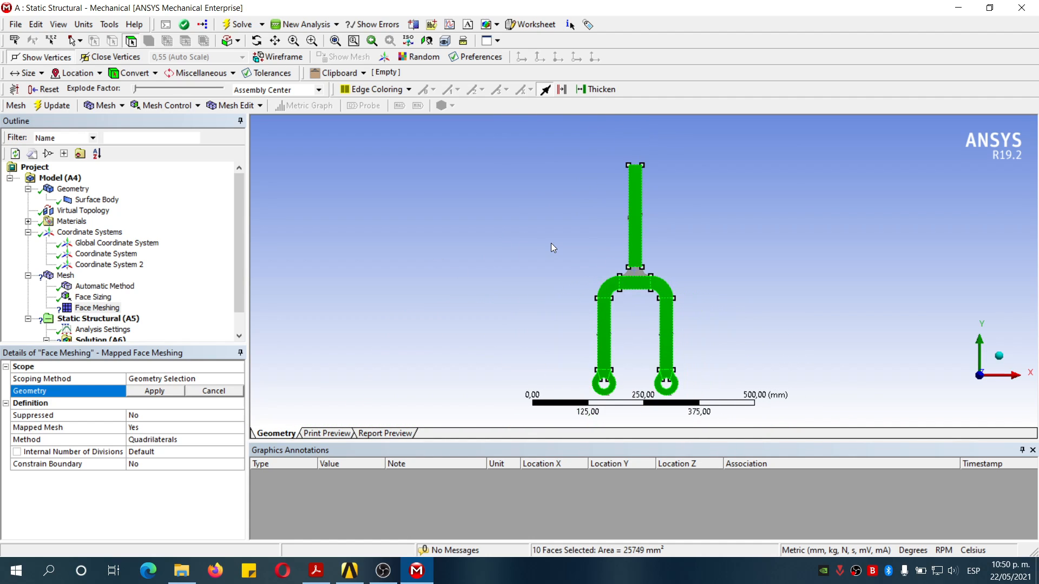
{"action": "left_click", "coordinate": [153, 392]}
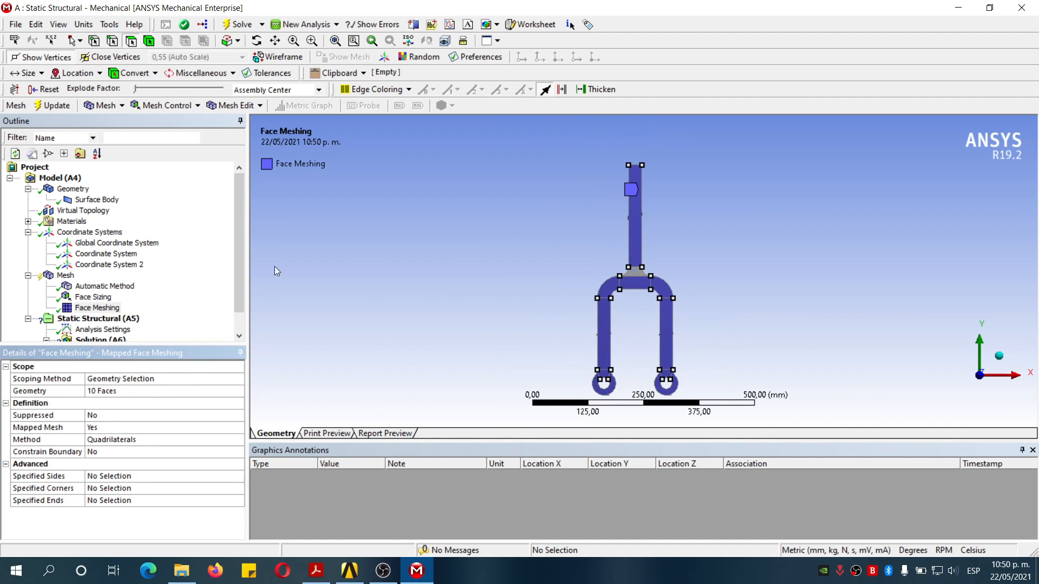
Generate the mesh of the fork with the defined method, sizing and face meshing controls.
{"action": "scroll", "coordinate": [83, 269], "scroll_direction": "down", "scroll_amount": 1}
{"action": "left_click", "coordinate": [65, 253]}
{"action": "right_click", "coordinate": [65, 253]}
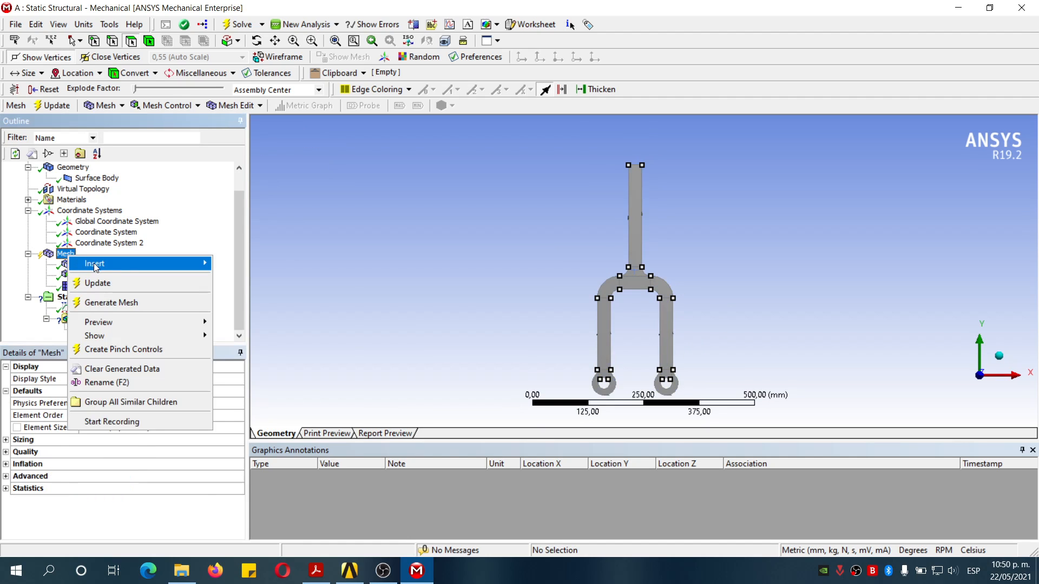
{"action": "key", "text": "Escape"}
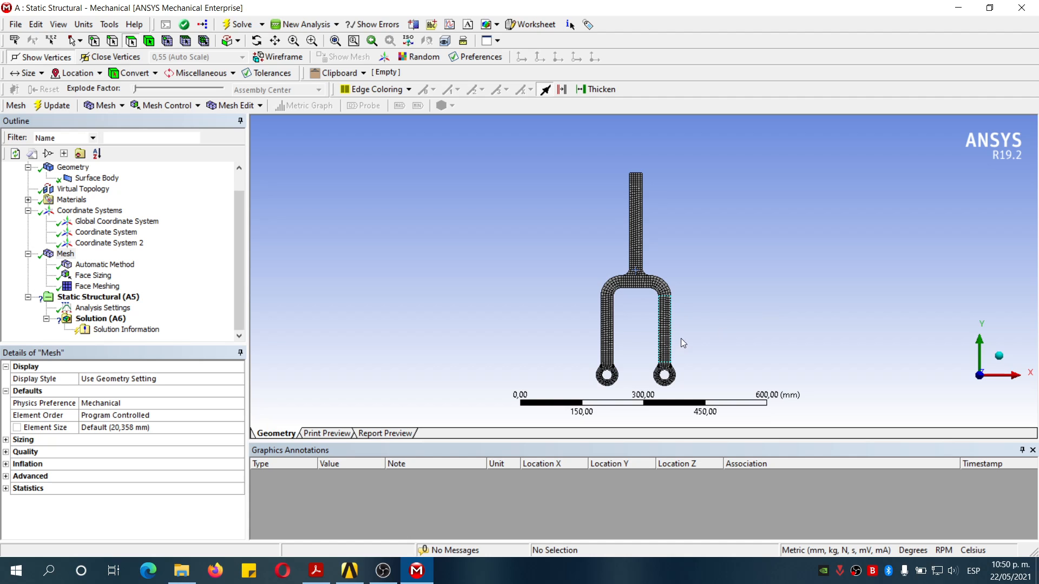
Examine the element pattern in the fork's arms, curved corners and flared transition.
{"action": "right_click_drag", "start_coordinate": [555, 231], "coordinate": [660, 371]}
{"action": "scroll", "coordinate": [667, 246], "scroll_direction": "down", "scroll_amount": 1}
{"action": "scroll", "coordinate": [667, 245], "scroll_direction": "up", "scroll_amount": 5}
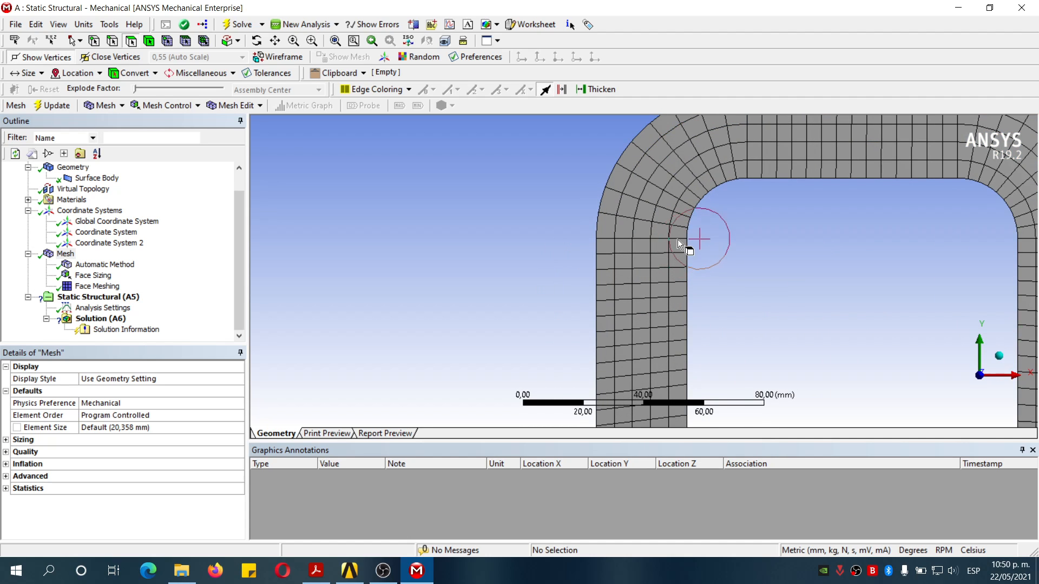
{"action": "scroll", "coordinate": [719, 187], "scroll_direction": "down", "scroll_amount": 5}
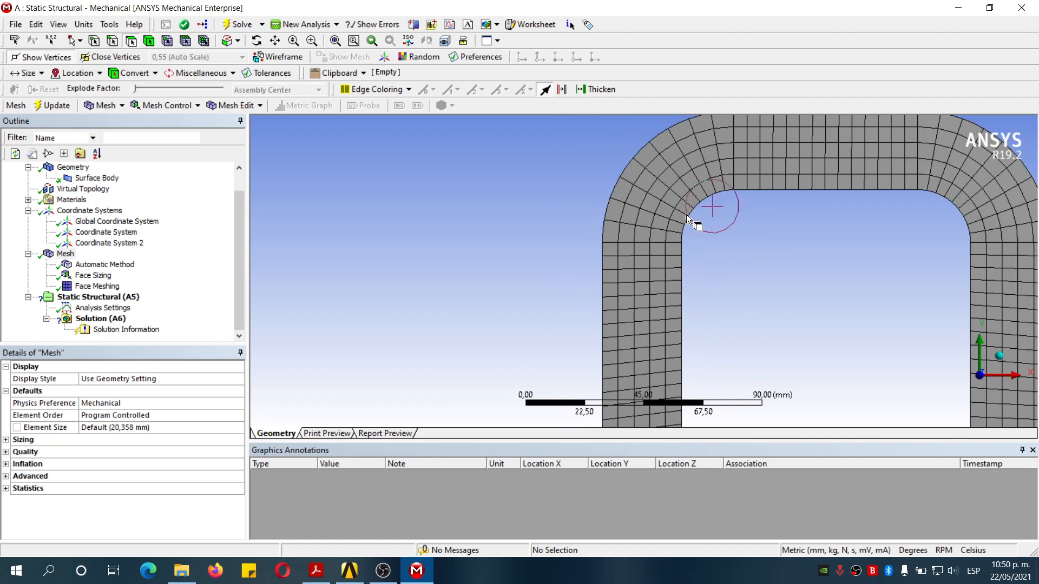
{"action": "scroll", "coordinate": [690, 232], "scroll_direction": "down", "scroll_amount": 1}
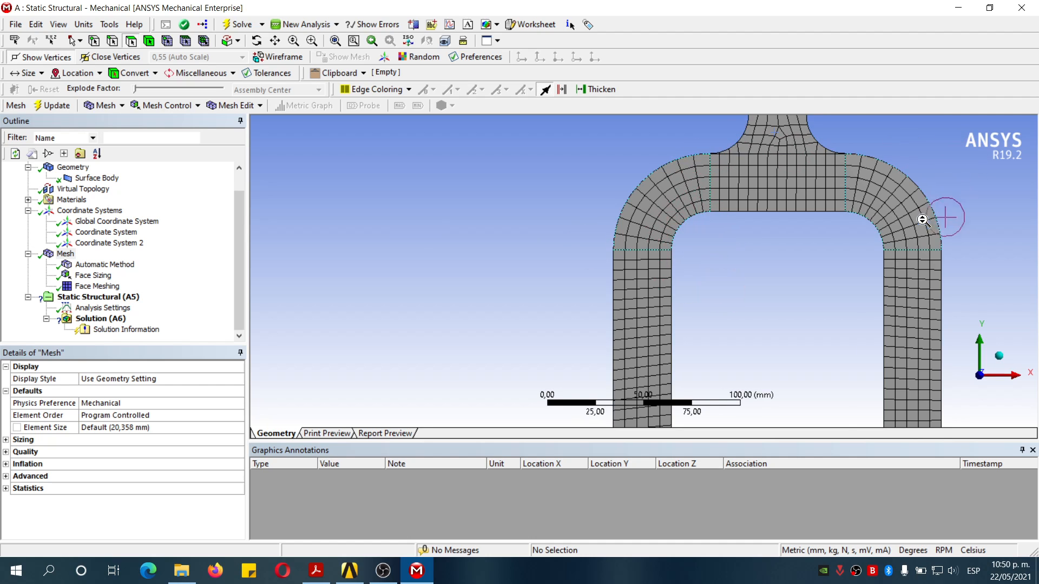
{"action": "scroll", "coordinate": [879, 248], "scroll_direction": "down", "scroll_amount": 10}
{"action": "scroll", "coordinate": [748, 251], "scroll_direction": "up", "scroll_amount": 1}
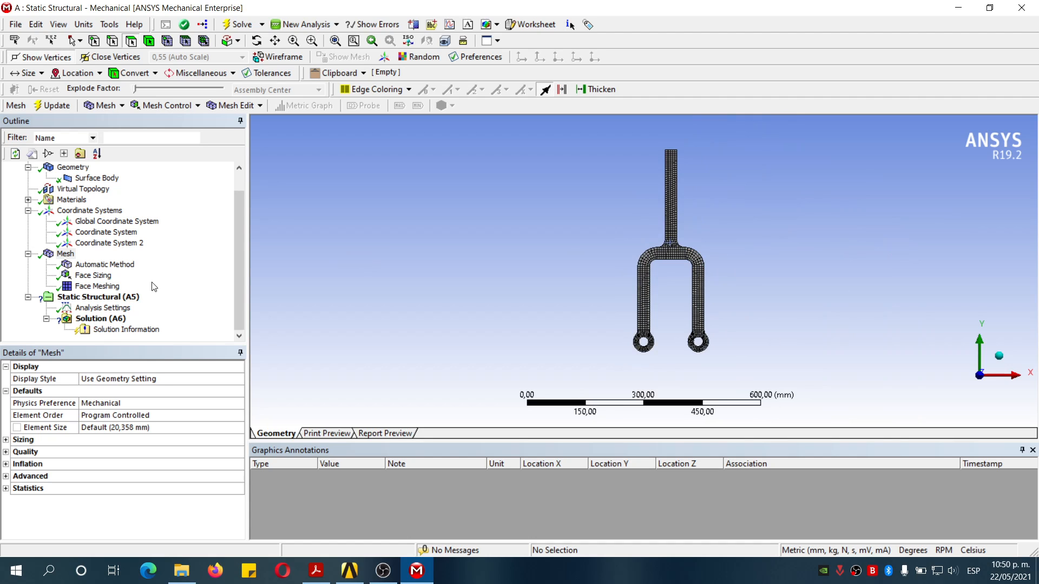
Add a displacement support to the static structural analysis and scope it to both edges of the fork's left hole.
{"action": "left_click", "coordinate": [108, 298]}
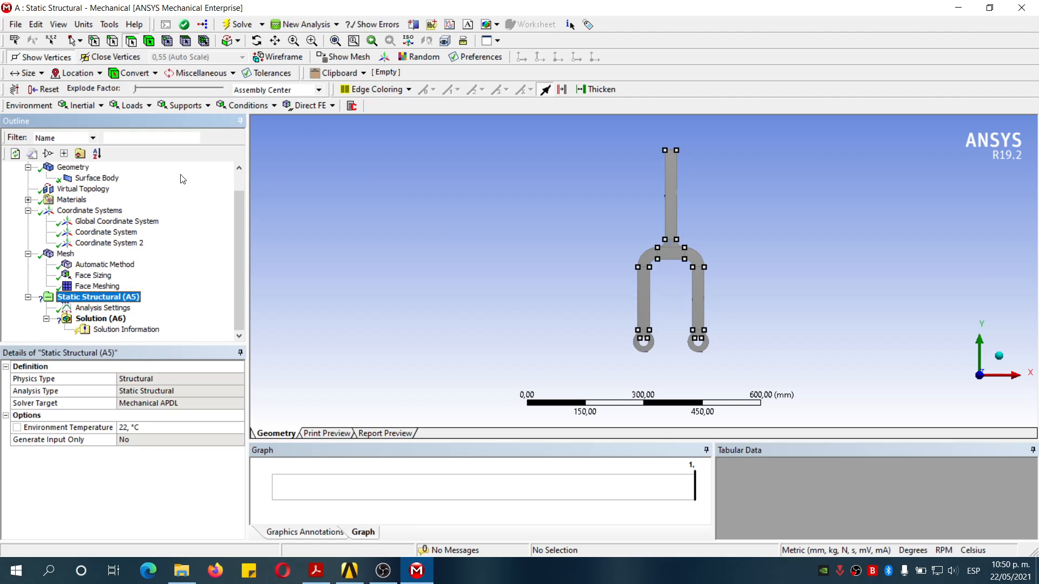
{"action": "left_click", "coordinate": [187, 105]}
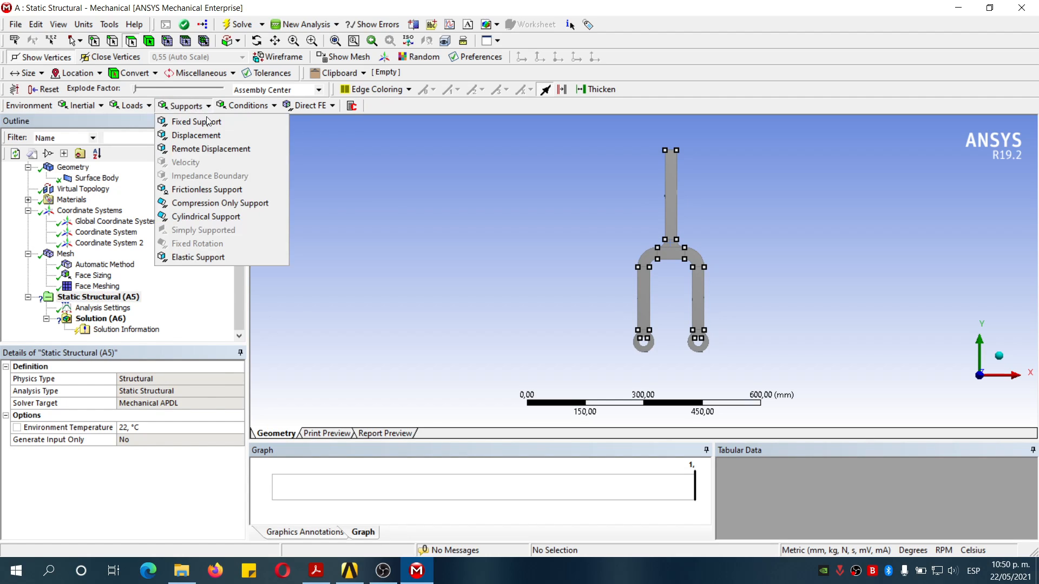
{"action": "left_click", "coordinate": [217, 137]}
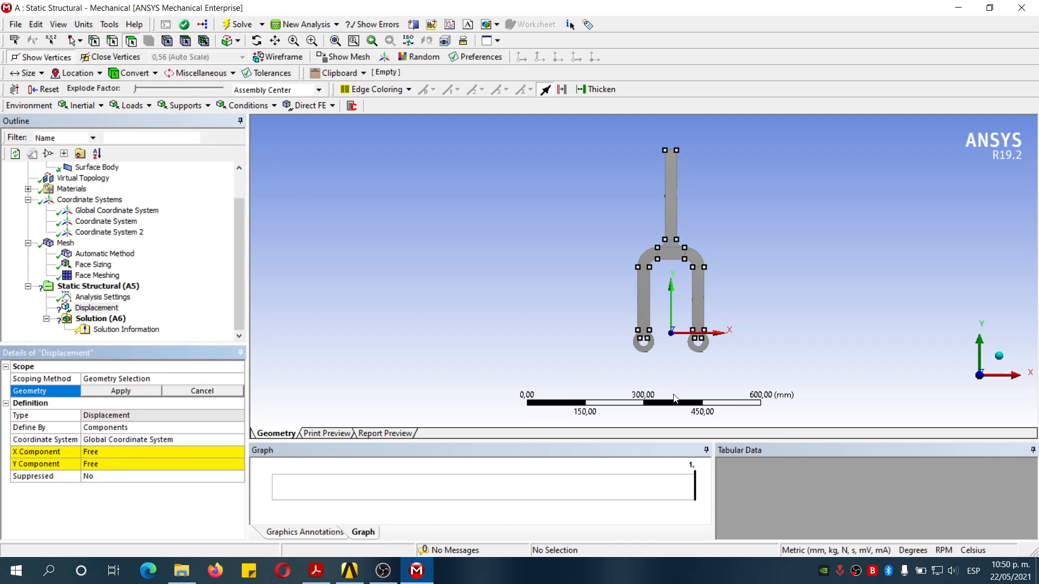
{"action": "right_click_drag", "start_coordinate": [600, 339], "coordinate": [764, 403]}
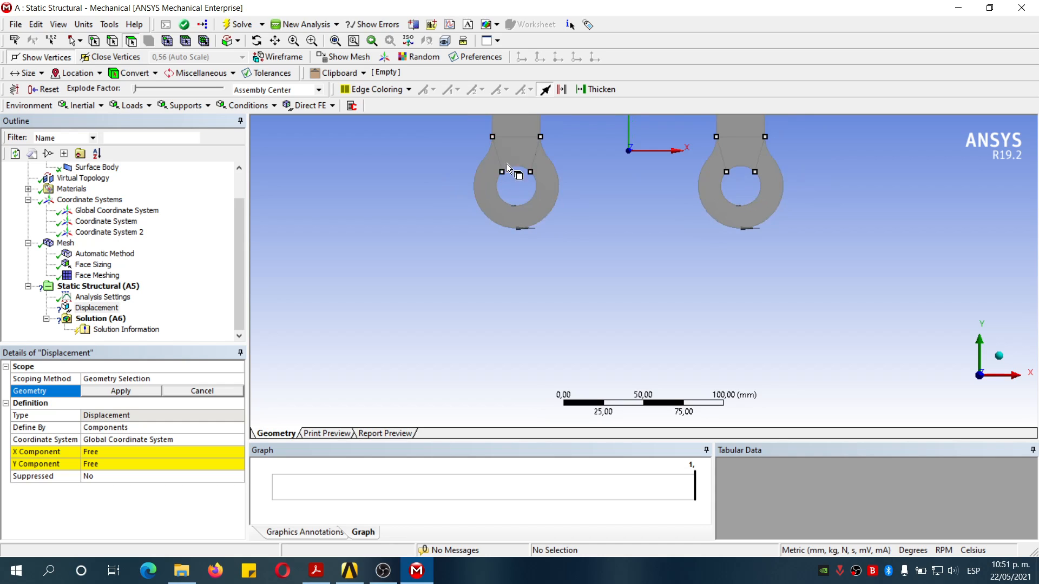
{"action": "left_click", "coordinate": [113, 45]}
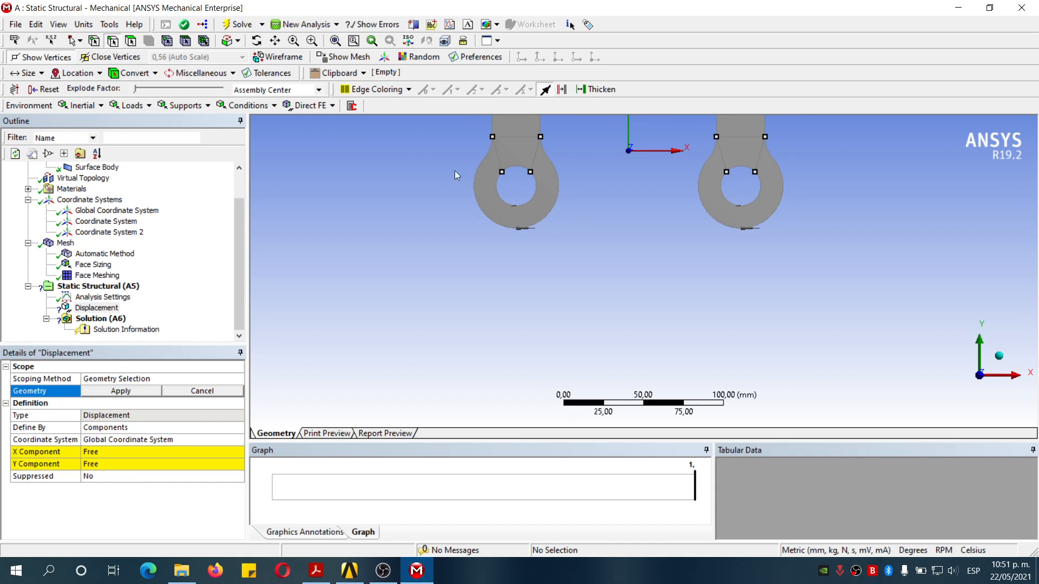
{"action": "left_click", "coordinate": [516, 171]}
{"action": "left_click", "coordinate": [526, 204], "text": "ctrl"}
{"action": "left_click", "coordinate": [121, 390]}
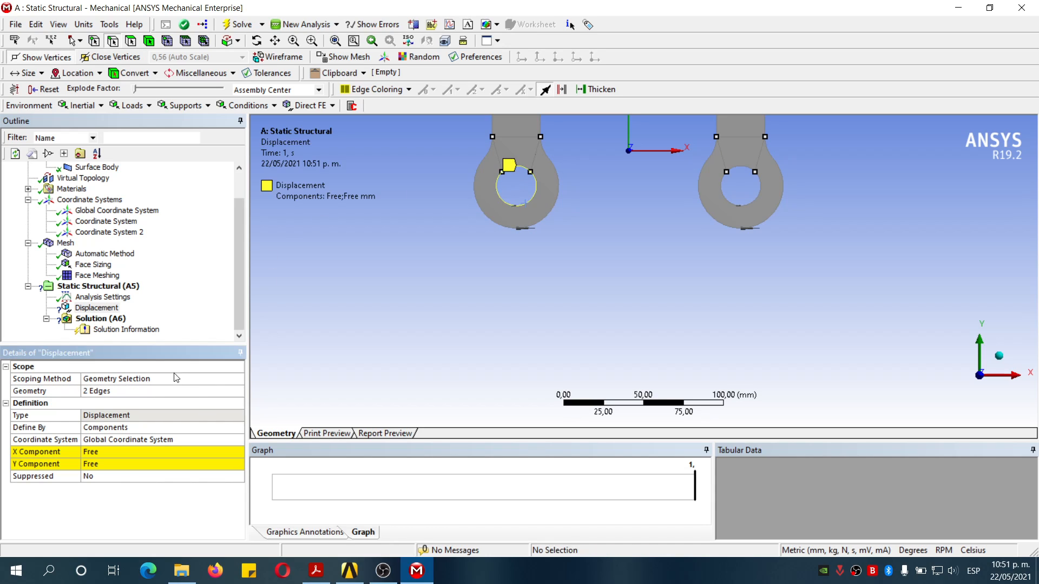
Define the left hole's displacement in Coordinate System with an X component of 0 mm, leaving Y free.
{"action": "left_click", "coordinate": [168, 440]}
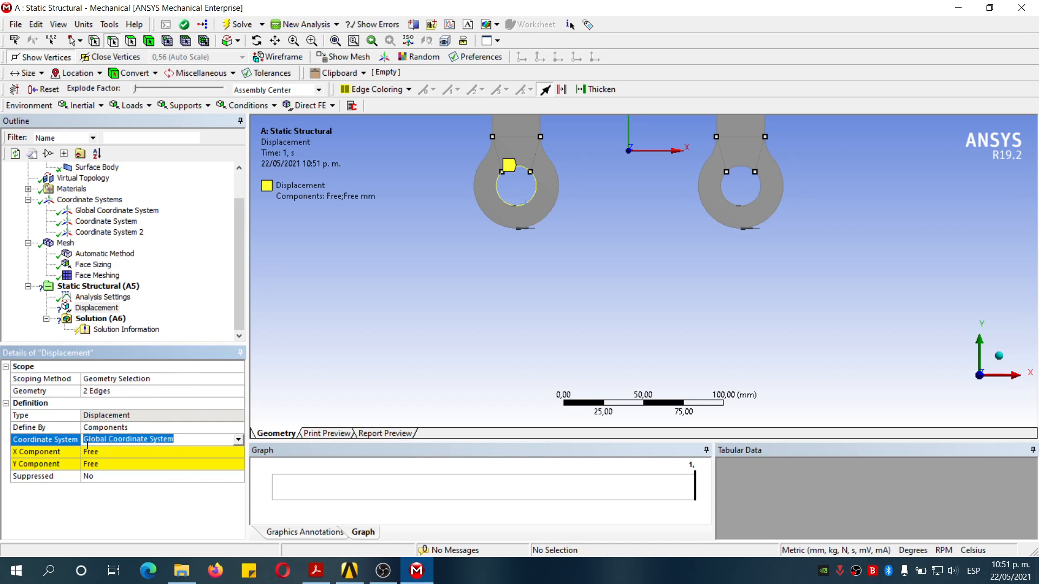
{"action": "left_click", "coordinate": [238, 440]}
{"action": "left_click", "coordinate": [172, 457]}
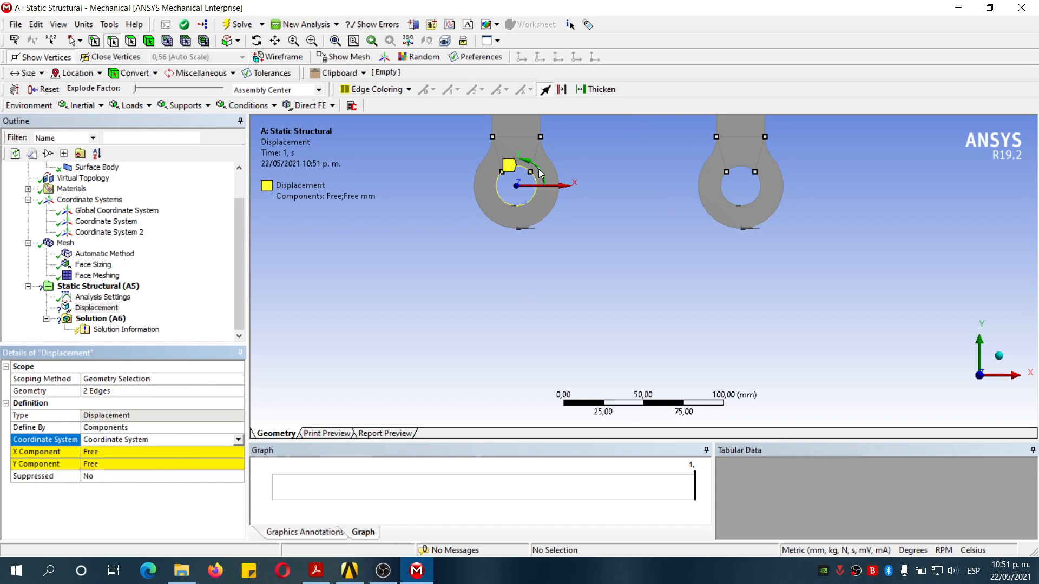
{"action": "scroll", "coordinate": [518, 194], "scroll_direction": "up", "scroll_amount": 3}
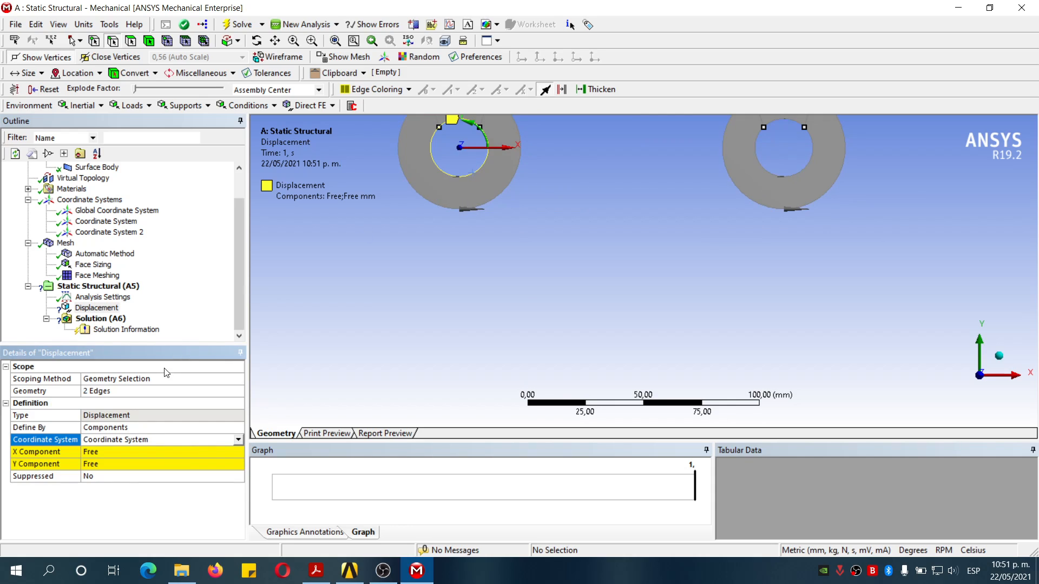
{"action": "left_click", "coordinate": [112, 455]}
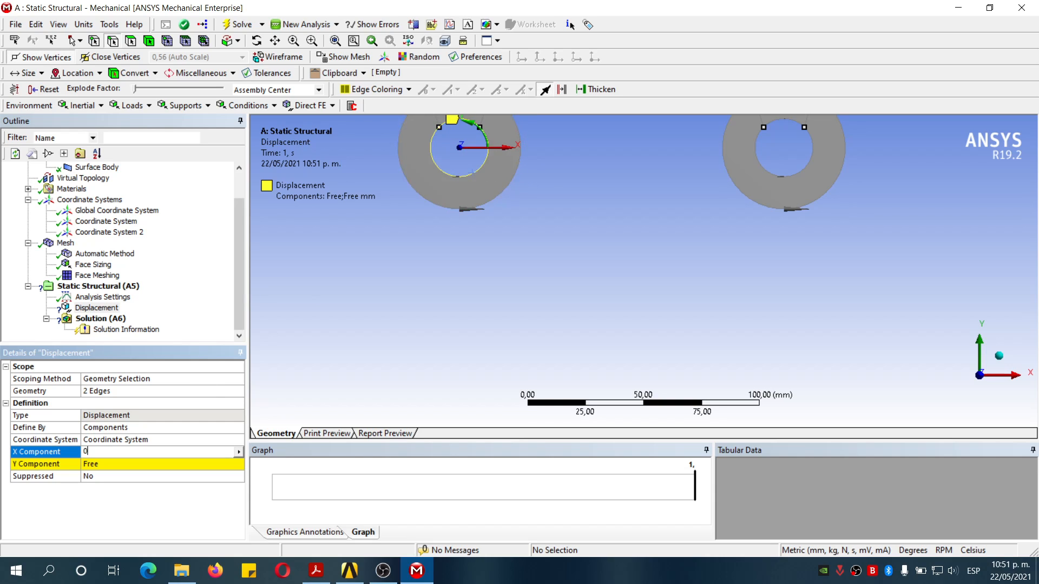
{"action": "key", "text": "Return"}
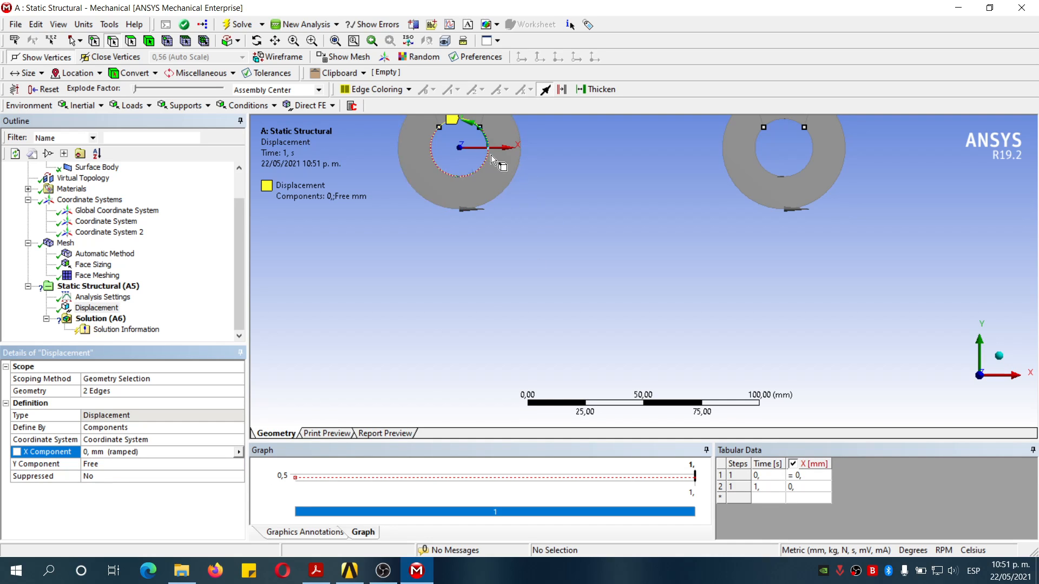
Add a second displacement support and scope it to both edges of the fork's right hole.
{"action": "scroll", "coordinate": [493, 162], "scroll_direction": "down", "scroll_amount": 4}
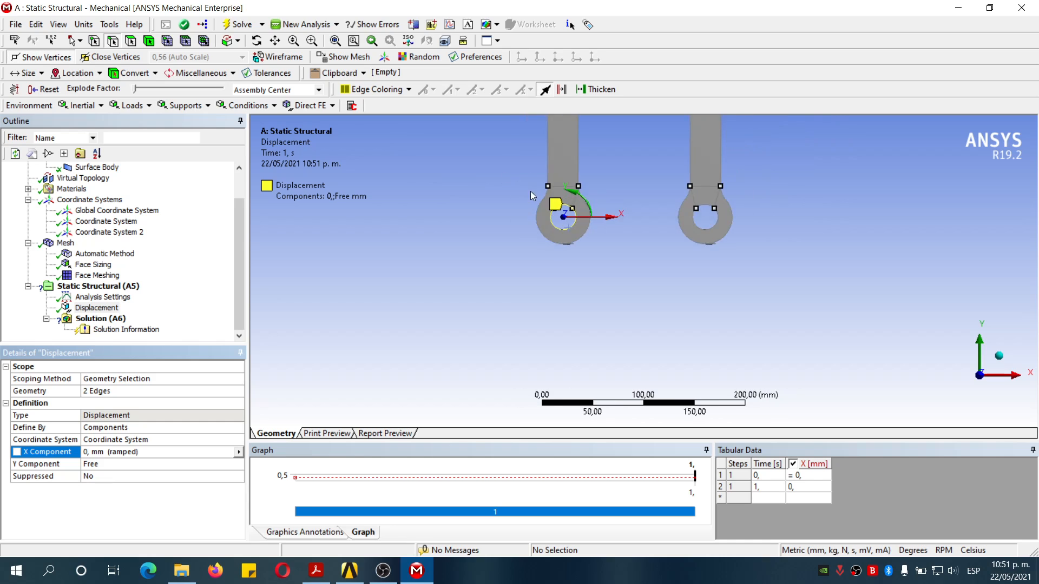
{"action": "scroll", "coordinate": [530, 193], "scroll_direction": "up", "scroll_amount": 4}
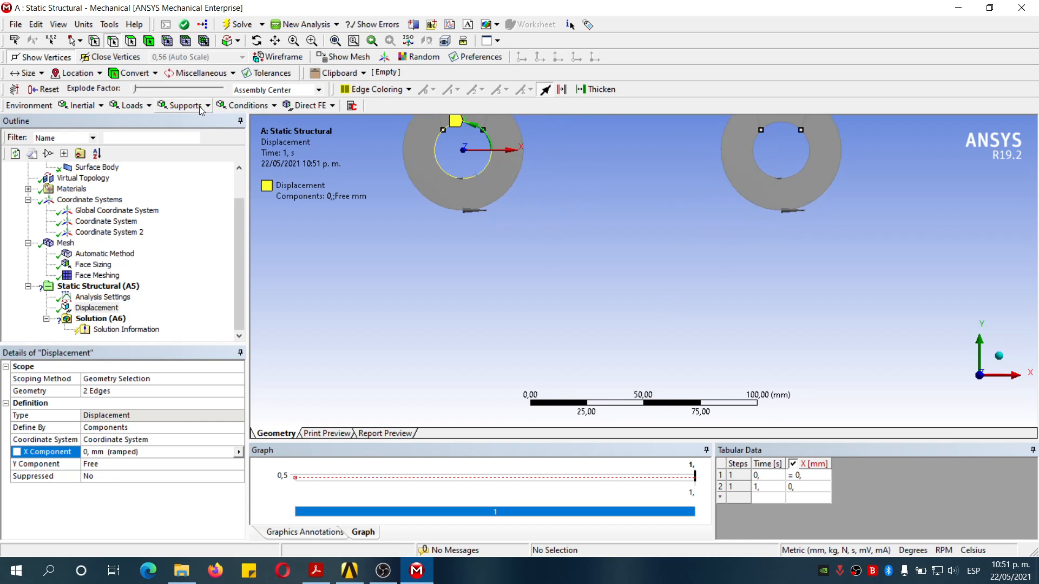
{"action": "left_click", "coordinate": [181, 105]}
{"action": "left_click", "coordinate": [196, 135]}
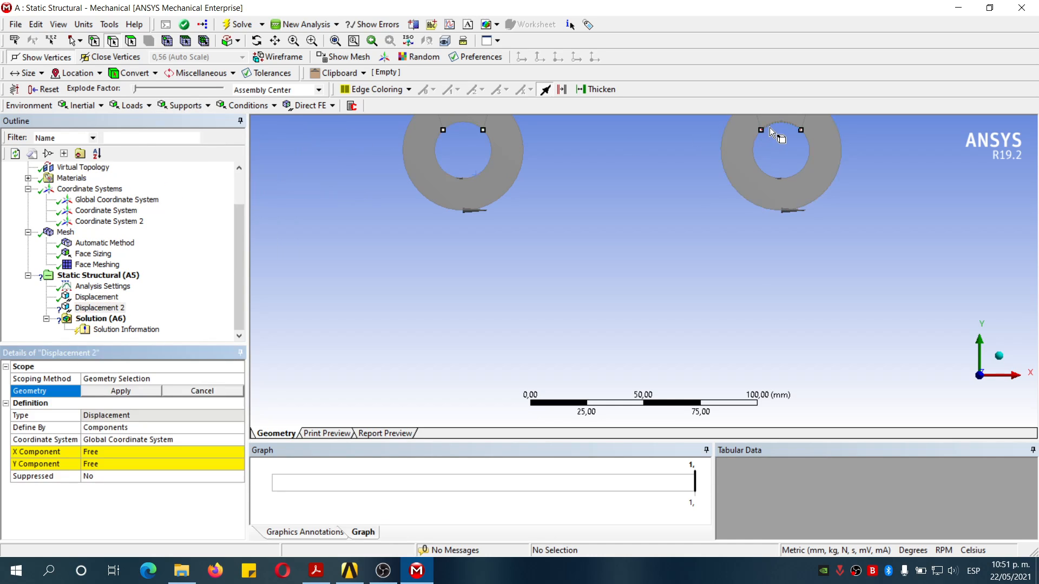
{"action": "left_click", "coordinate": [768, 128]}
{"action": "left_click", "coordinate": [794, 173], "text": "ctrl"}
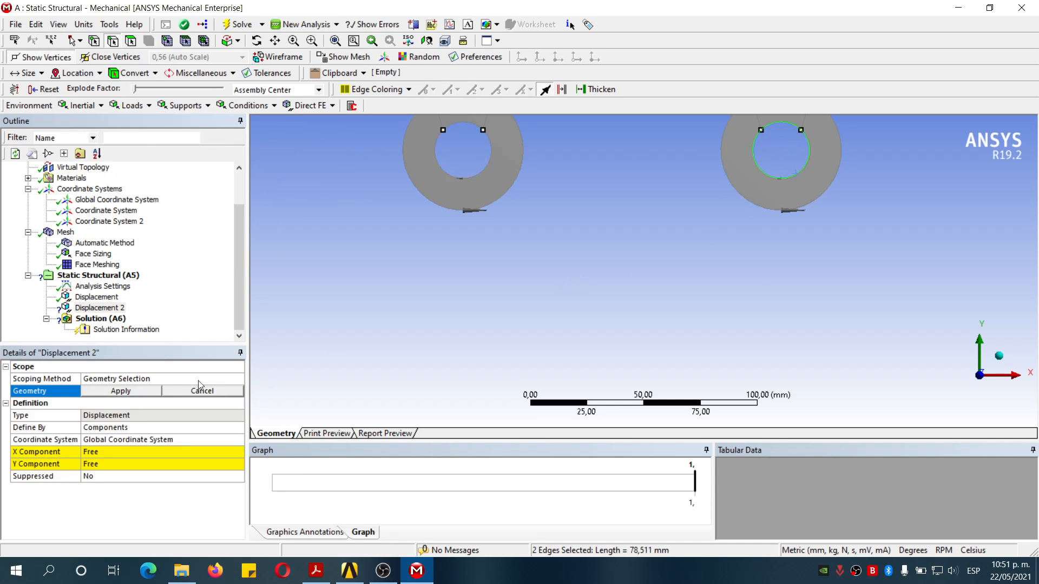
{"action": "left_click", "coordinate": [106, 392]}
Set the right hole's displacement to an X component of 0 mm and assign it to Coordinate System 2.
{"action": "left_click", "coordinate": [151, 453]}
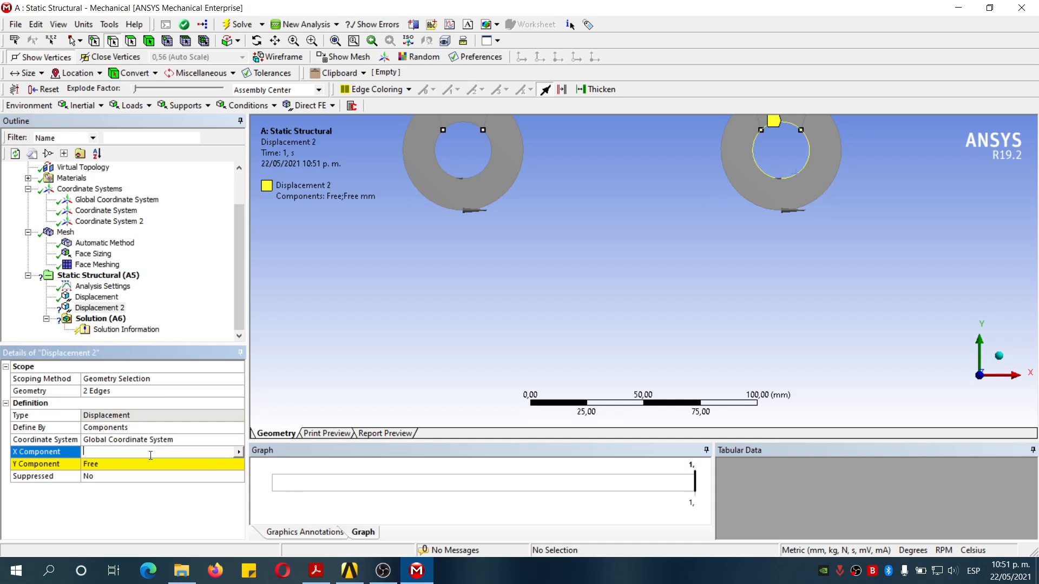
{"action": "key", "text": "Return"}
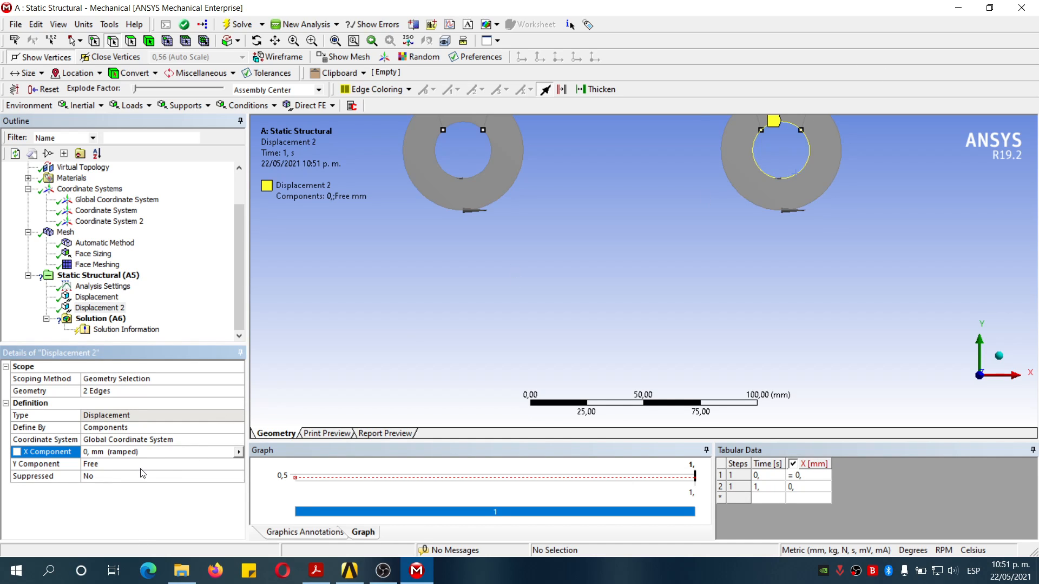
{"action": "scroll", "coordinate": [558, 345], "scroll_direction": "down", "scroll_amount": 1}
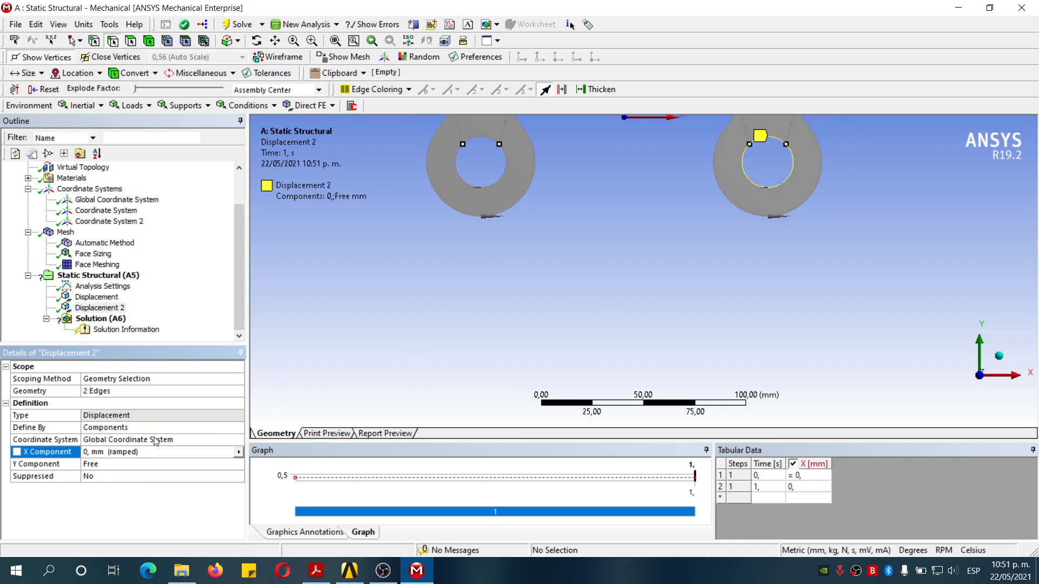
{"action": "left_click", "coordinate": [229, 443]}
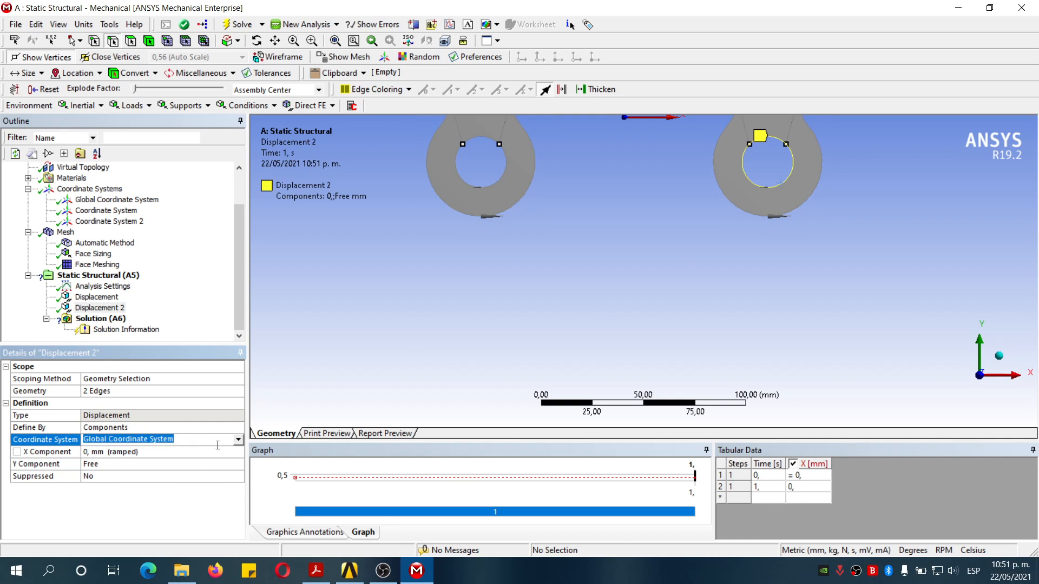
{"action": "left_click", "coordinate": [238, 439]}
{"action": "left_click", "coordinate": [150, 472]}
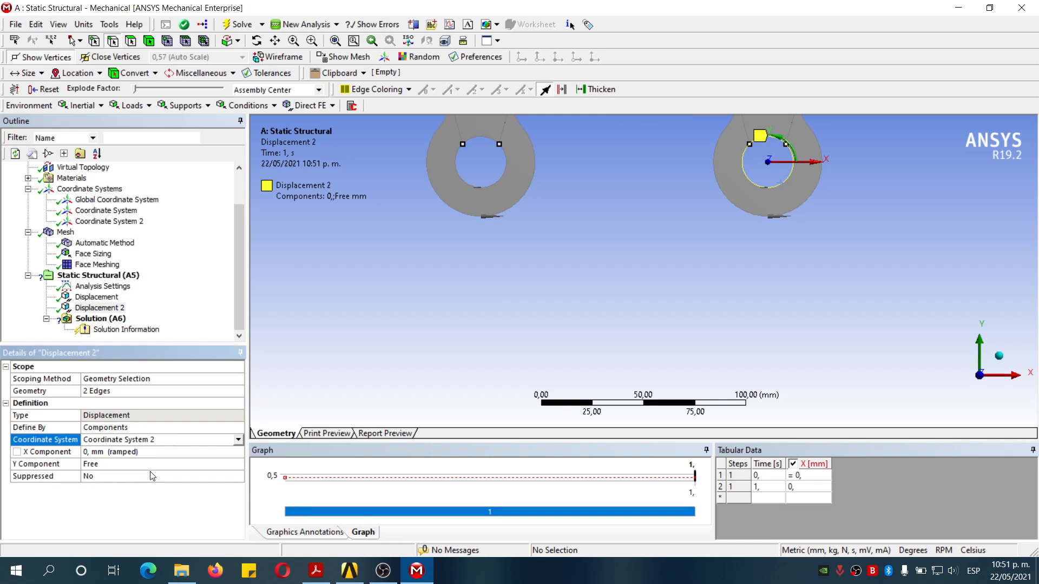
{"action": "scroll", "coordinate": [819, 234], "scroll_direction": "down", "scroll_amount": 3}
{"action": "scroll", "coordinate": [732, 187], "scroll_direction": "up", "scroll_amount": 6}
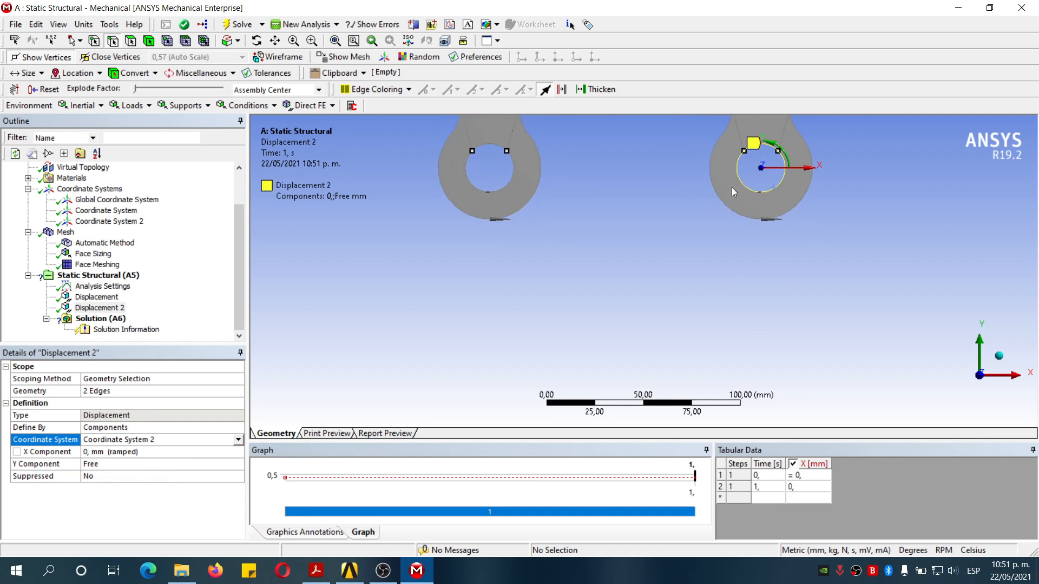
{"action": "scroll", "coordinate": [823, 153], "scroll_direction": "down", "scroll_amount": 2}
{"action": "scroll", "coordinate": [765, 193], "scroll_direction": "down", "scroll_amount": 1}
{"action": "scroll", "coordinate": [759, 208], "scroll_direction": "up", "scroll_amount": 3}
{"action": "scroll", "coordinate": [772, 221], "scroll_direction": "down", "scroll_amount": 5}
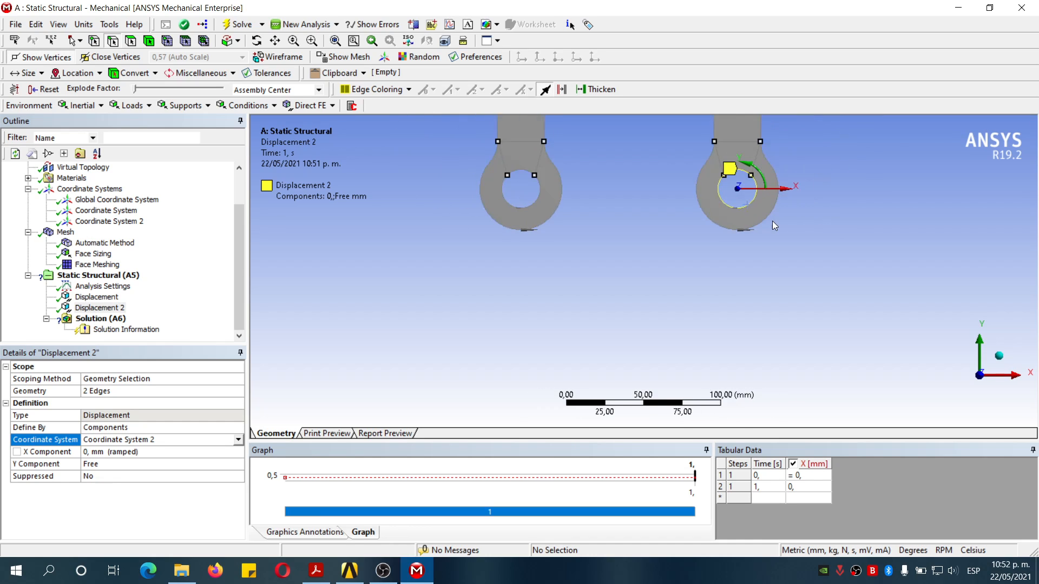
{"action": "scroll", "coordinate": [484, 194], "scroll_direction": "down", "scroll_amount": 1}
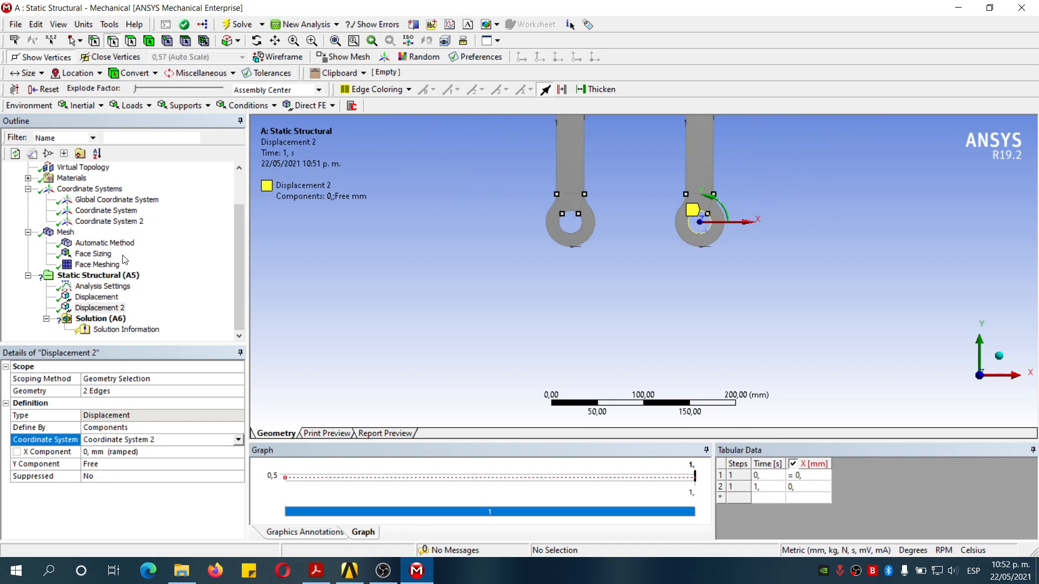
Add a force load and scope it to the top edge of the fork's stem.
{"action": "left_click", "coordinate": [132, 106]}
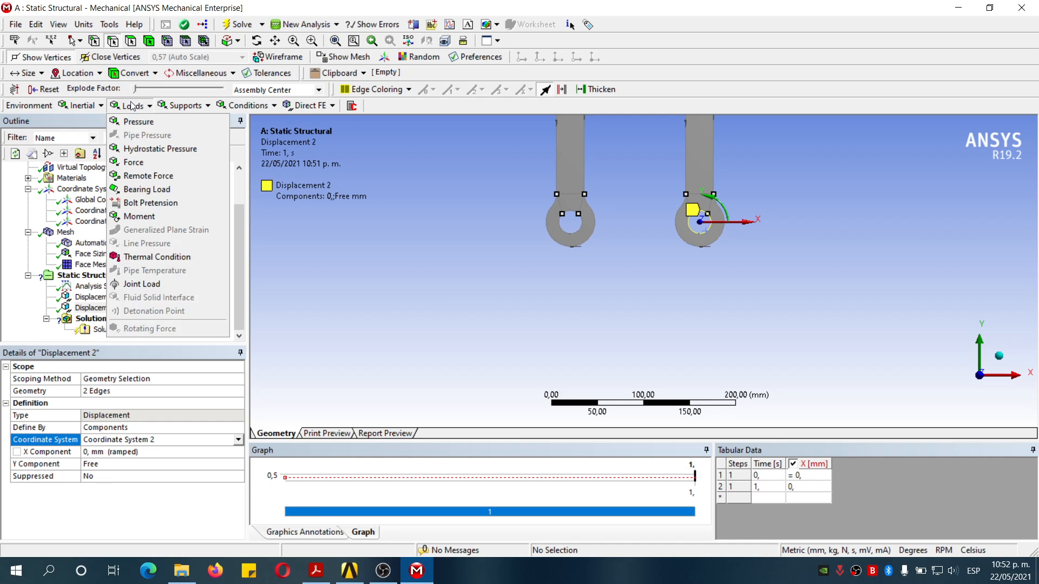
{"action": "left_click", "coordinate": [146, 169]}
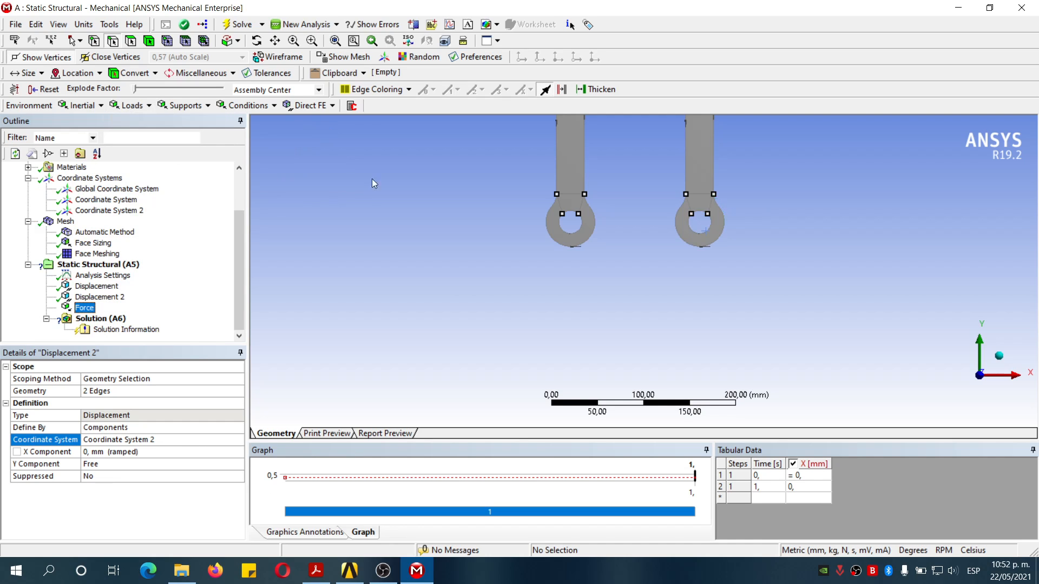
{"action": "scroll", "coordinate": [527, 173], "scroll_direction": "down", "scroll_amount": 4}
{"action": "scroll", "coordinate": [634, 138], "scroll_direction": "up", "scroll_amount": 6}
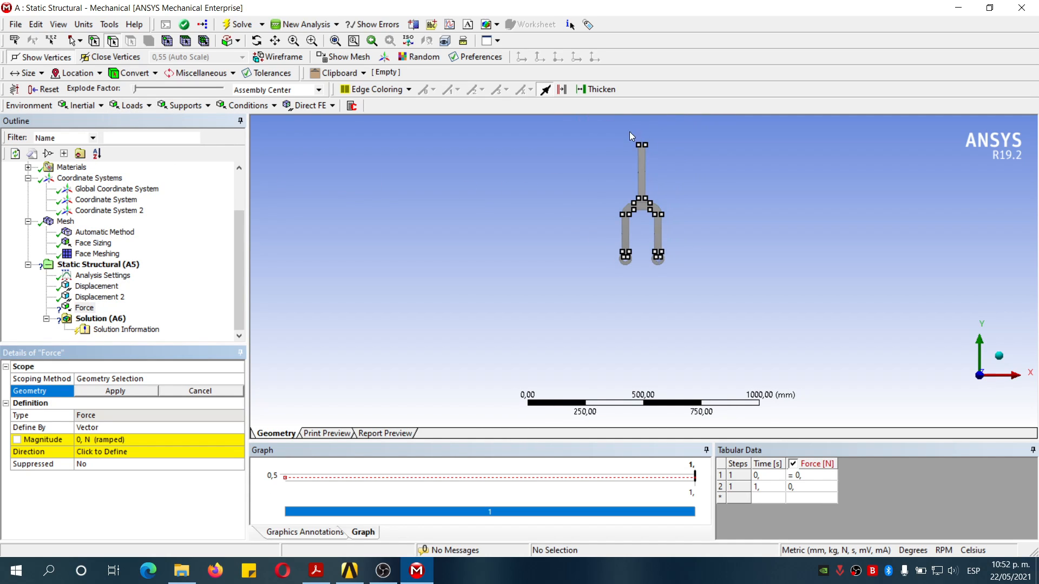
{"action": "left_click", "coordinate": [662, 297]}
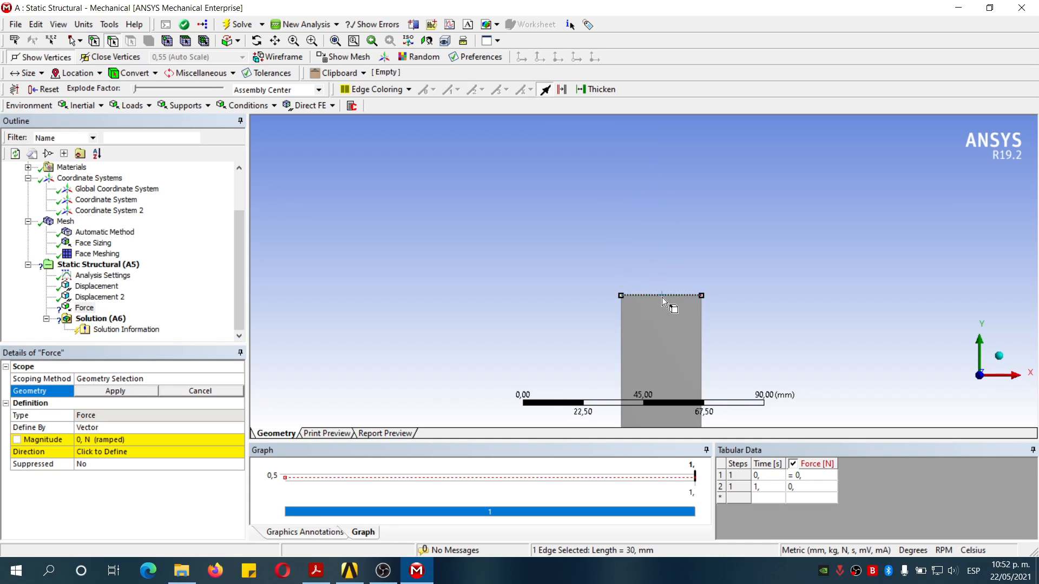
{"action": "left_click", "coordinate": [111, 391]}
Define the stem force by components in the global coordinate system with a Y component of -3000 N.
{"action": "left_click", "coordinate": [167, 428]}
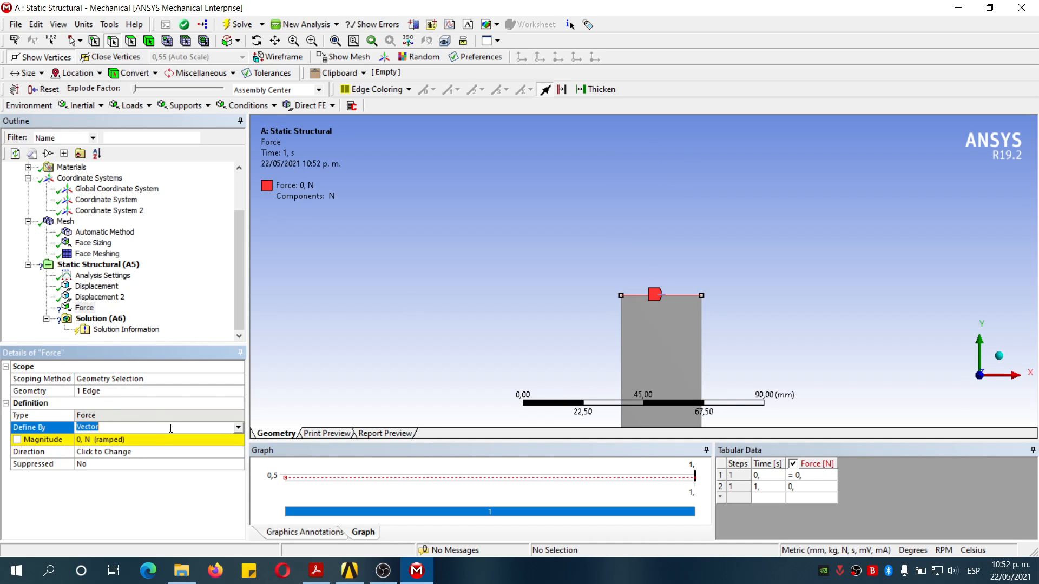
{"action": "left_click", "coordinate": [237, 428]}
{"action": "left_click", "coordinate": [163, 451]}
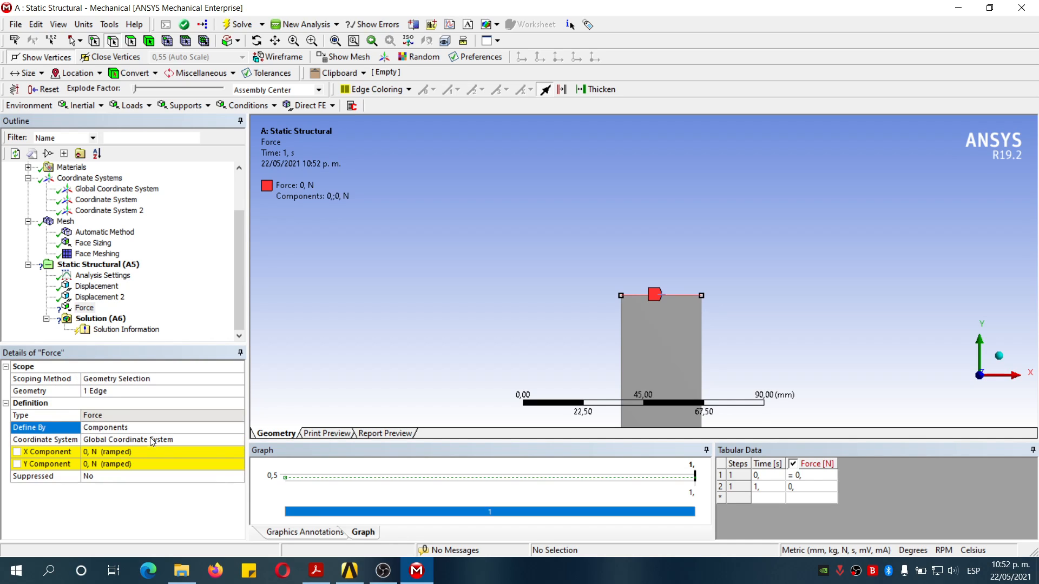
{"action": "left_click", "coordinate": [89, 464]}
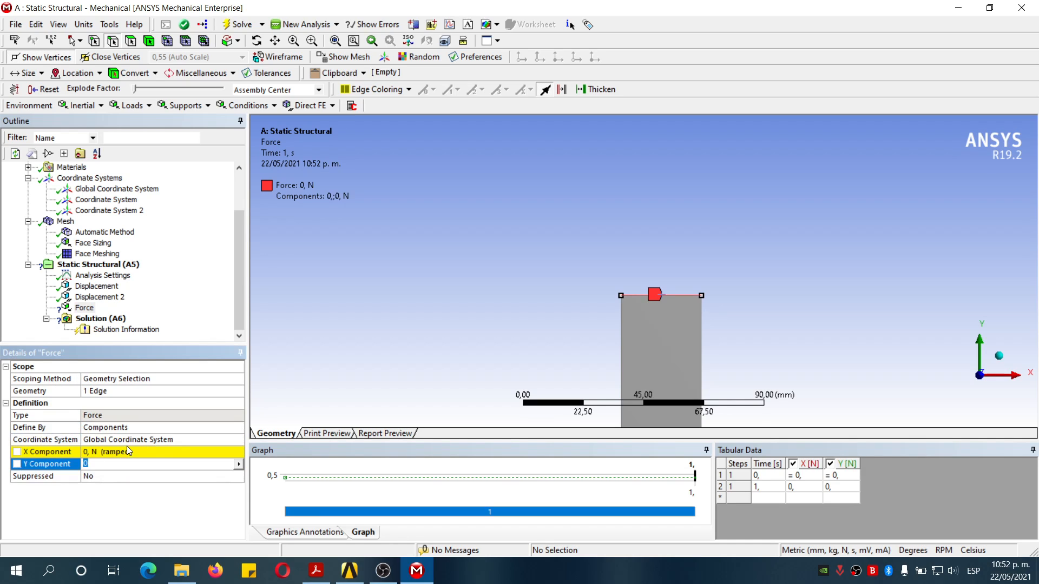
{"action": "type", "text": "-3000"}
{"action": "key", "text": "Return"}
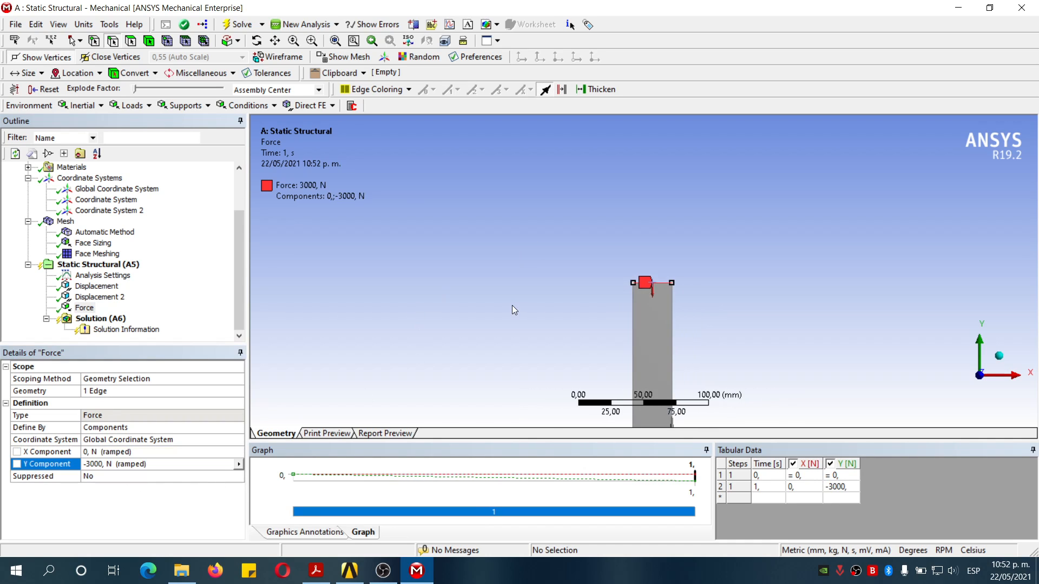
{"action": "scroll", "coordinate": [487, 317], "scroll_direction": "down", "scroll_amount": 3}
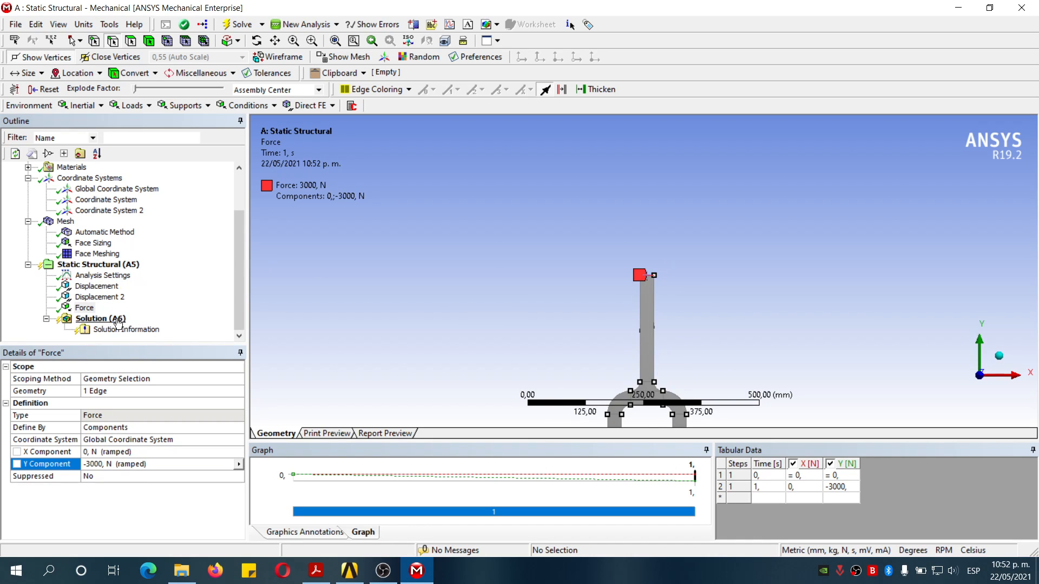
Add a total deformation result for all bodies to the solution.
{"action": "left_click", "coordinate": [101, 318]}
{"action": "left_click", "coordinate": [98, 105]}
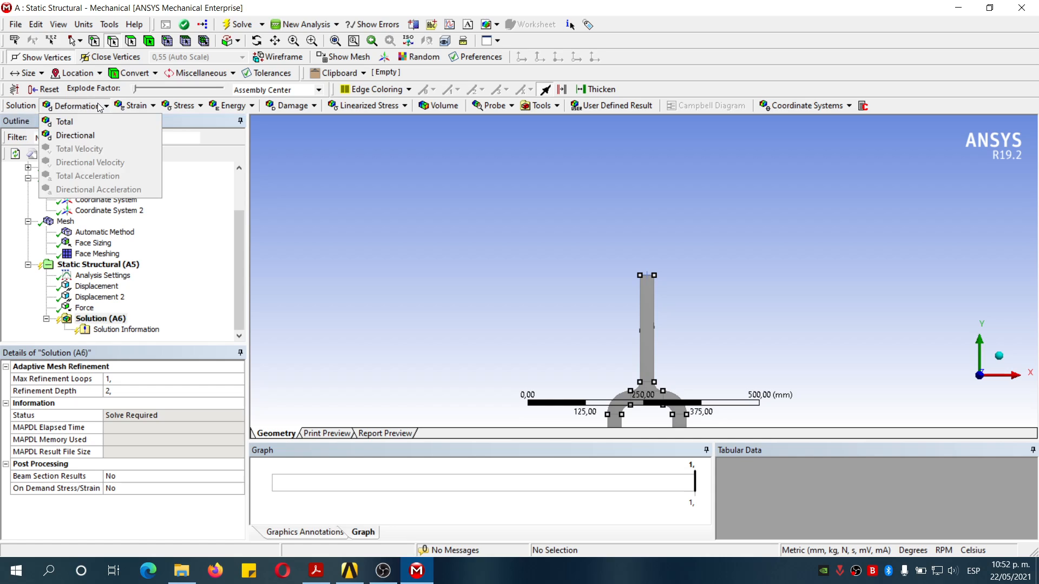
{"action": "left_click", "coordinate": [81, 123]}
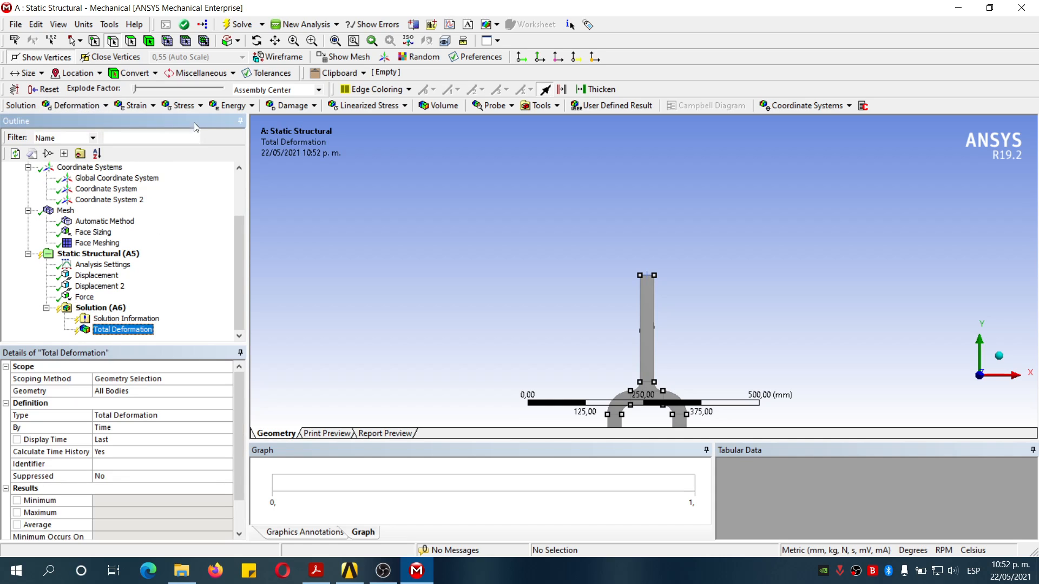
Add an equivalent (von-Mises) stress result to the static structural solution and solve the analysis.
{"action": "left_click", "coordinate": [176, 105]}
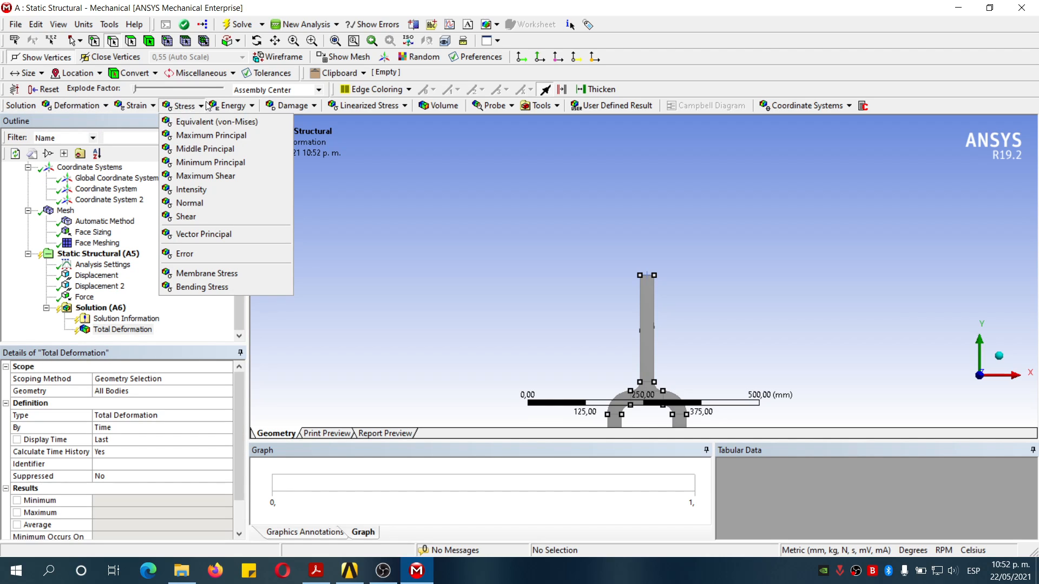
{"action": "left_click", "coordinate": [231, 122]}
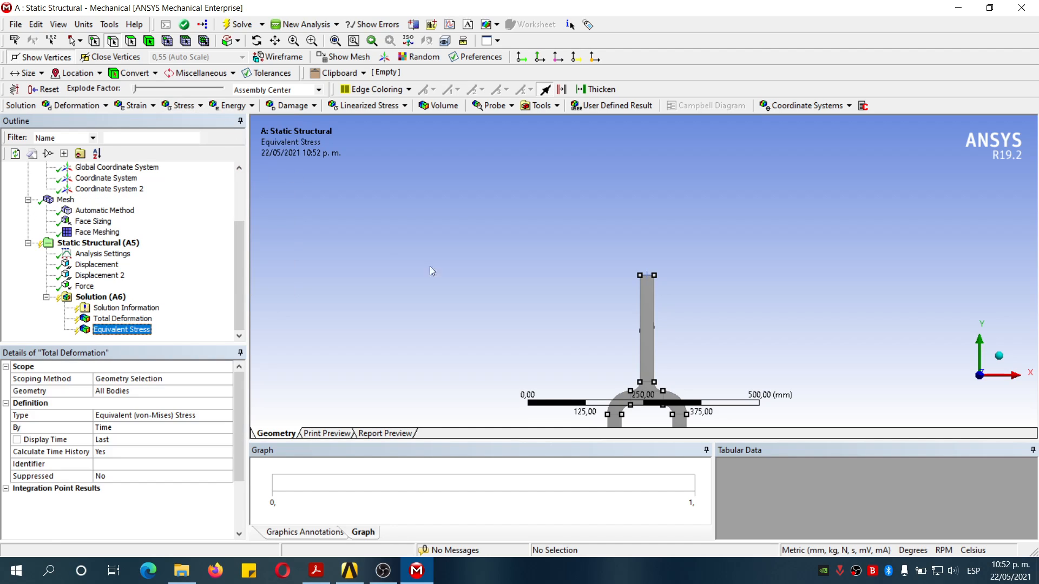
{"action": "left_click", "coordinate": [238, 24]}
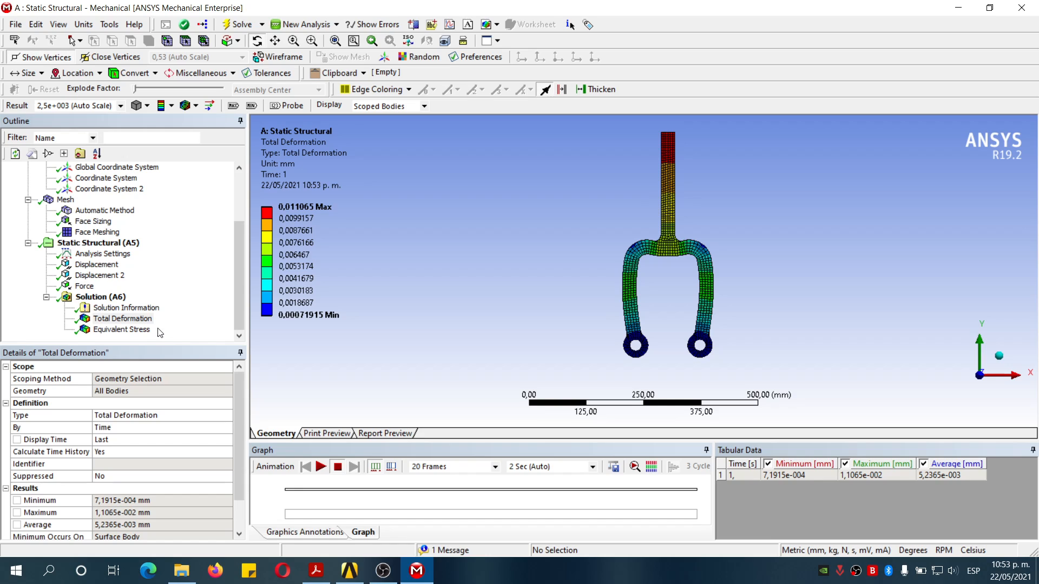
Review the static analysis's equivalent stress plot and play the total deformation animation, stopping it after viewing.
{"action": "left_click", "coordinate": [140, 333]}
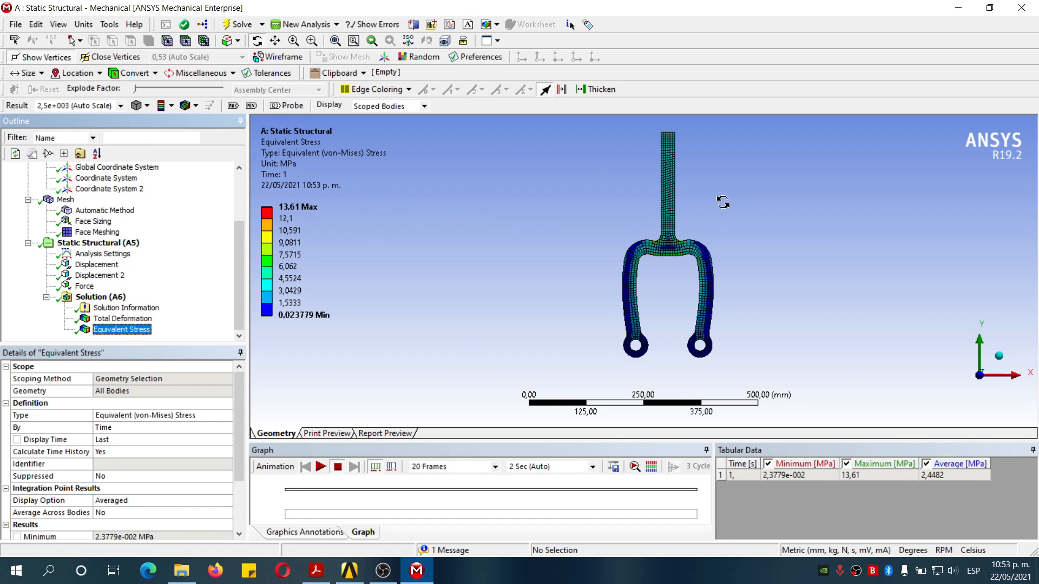
{"action": "left_click", "coordinate": [399, 265]}
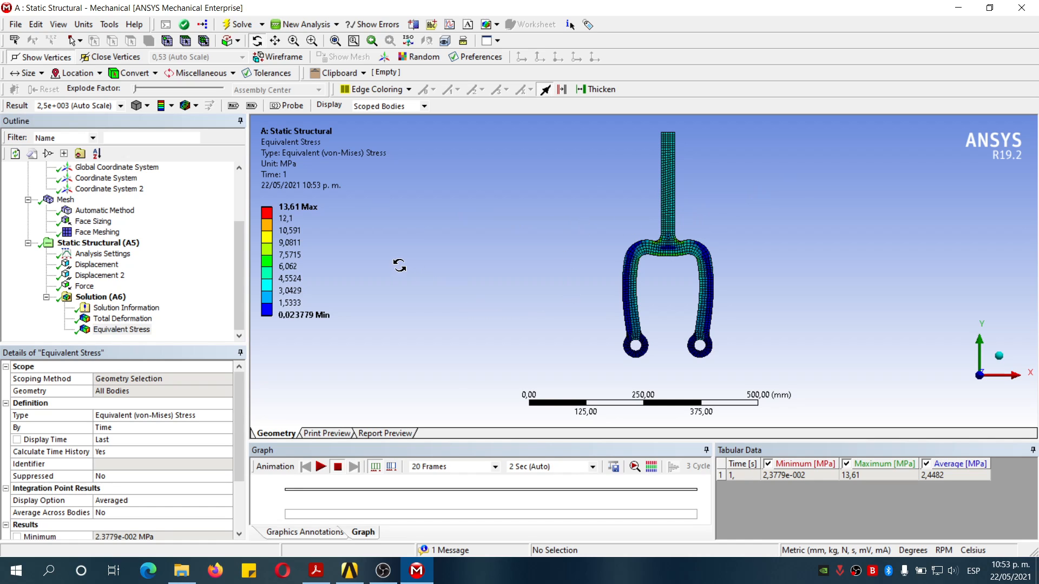
{"action": "left_click", "coordinate": [99, 310]}
{"action": "left_click", "coordinate": [126, 320]}
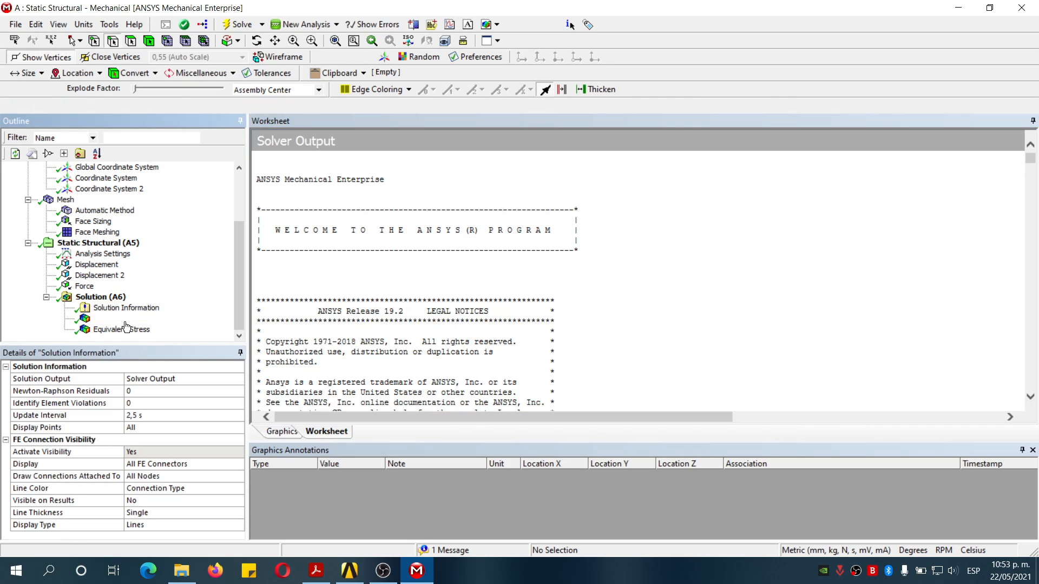
{"action": "left_click", "coordinate": [325, 470]}
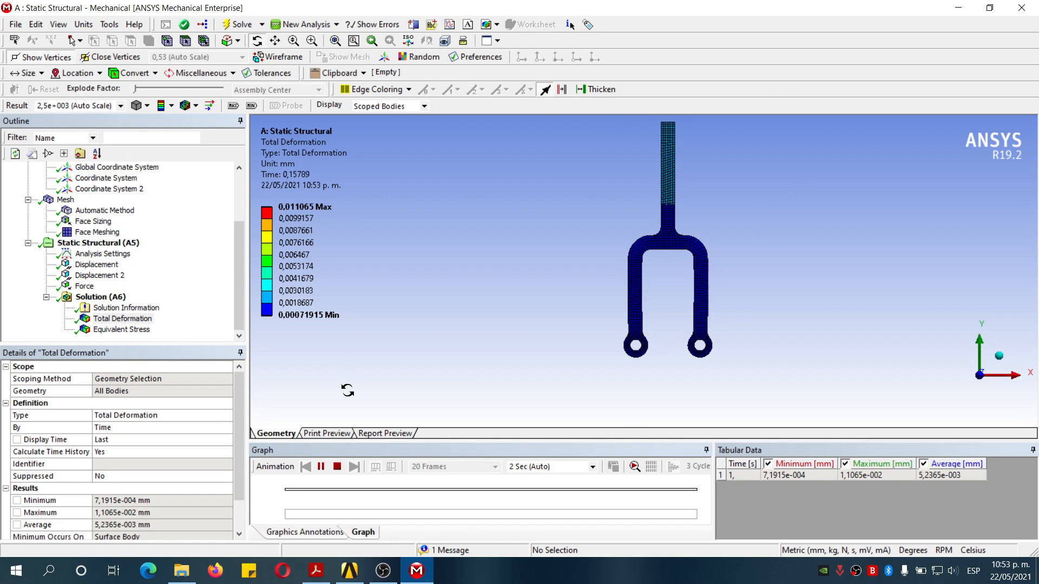
{"action": "left_click", "coordinate": [338, 468]}
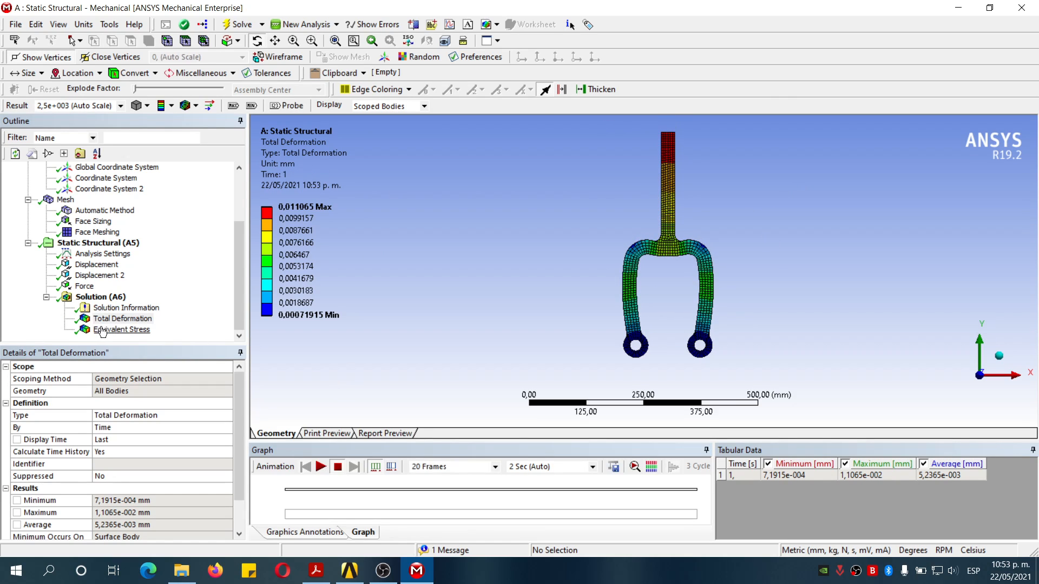
Animate the equivalent stress result of the static analysis, stop the playback and inspect the stress distribution on the fork.
{"action": "left_click", "coordinate": [101, 331]}
{"action": "left_click", "coordinate": [321, 469]}
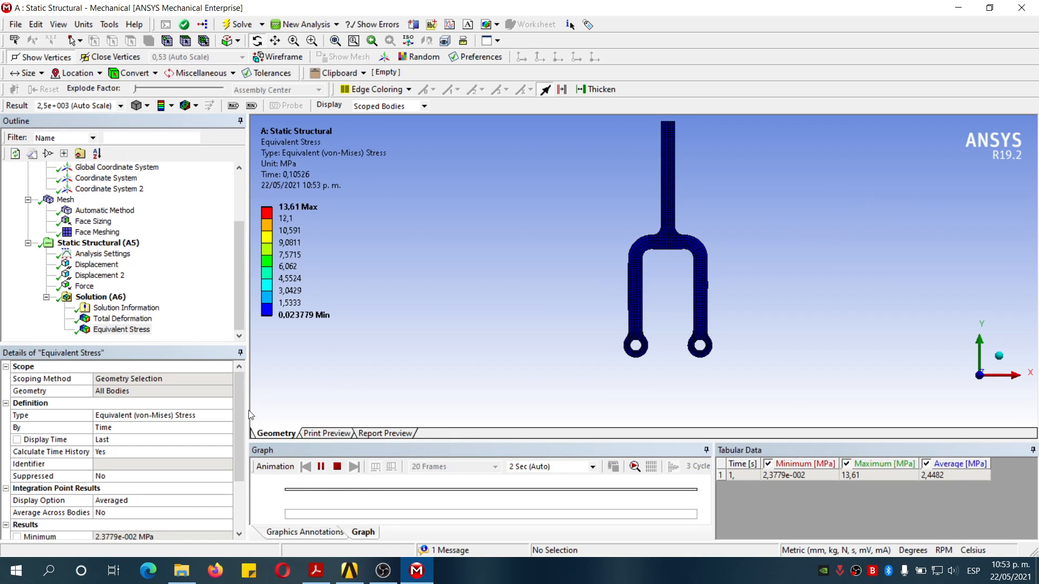
{"action": "left_click", "coordinate": [343, 468]}
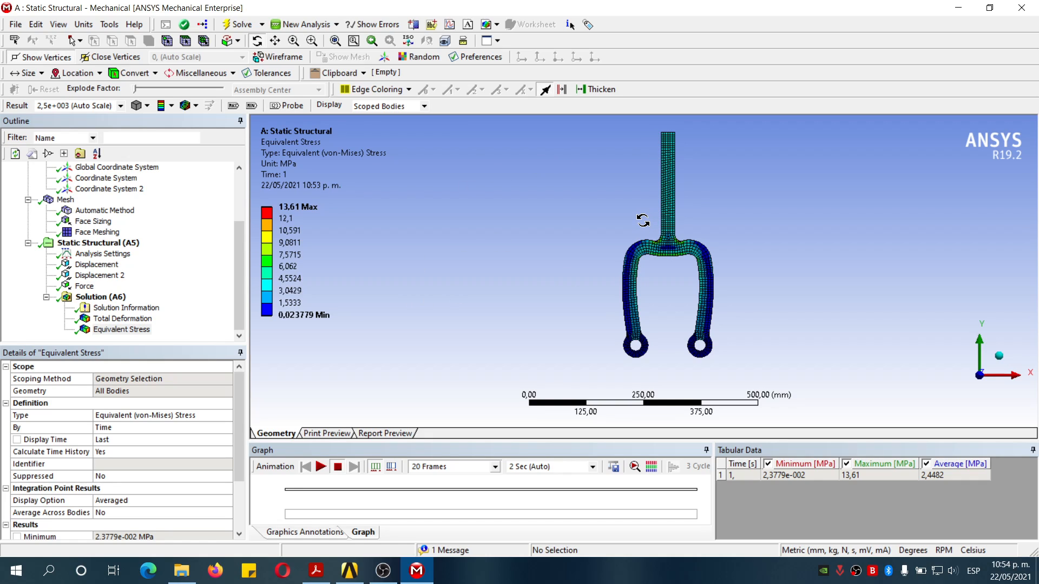
{"action": "scroll", "coordinate": [626, 208], "scroll_direction": "down", "scroll_amount": 1}
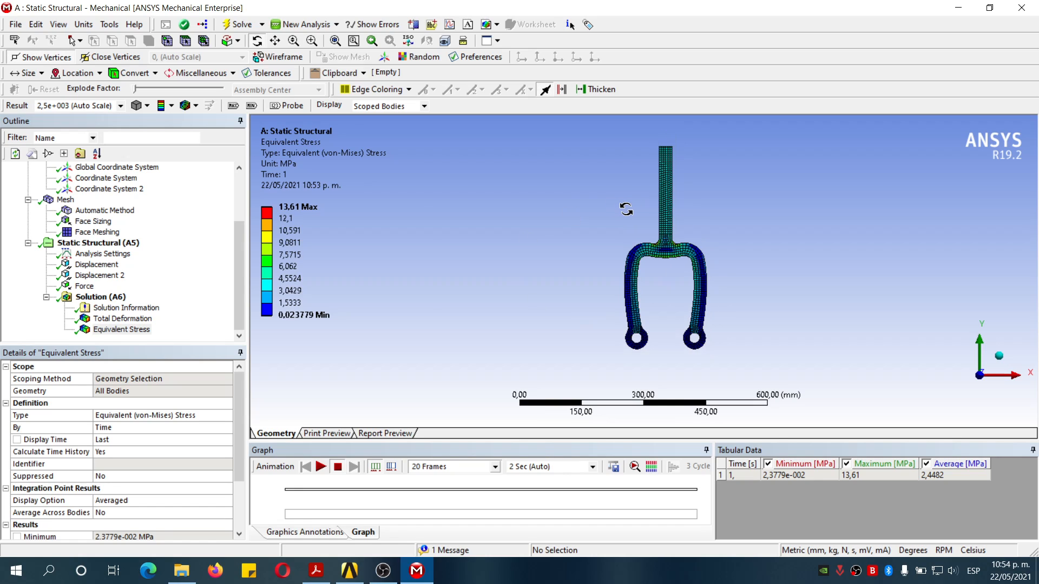
{"action": "scroll", "coordinate": [626, 211], "scroll_direction": "up", "scroll_amount": 2}
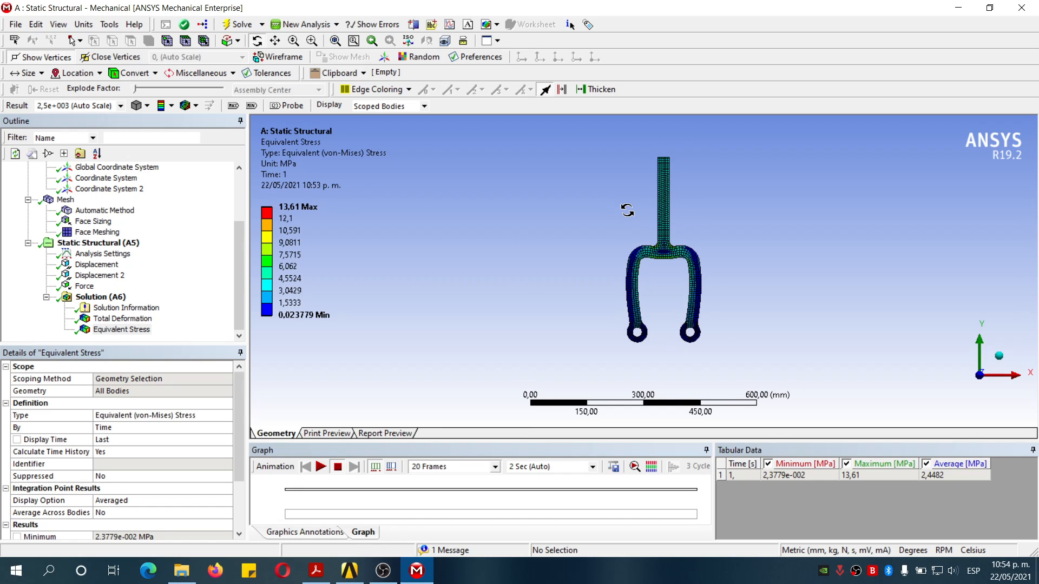
{"action": "scroll", "coordinate": [644, 191], "scroll_direction": "down", "scroll_amount": 1}
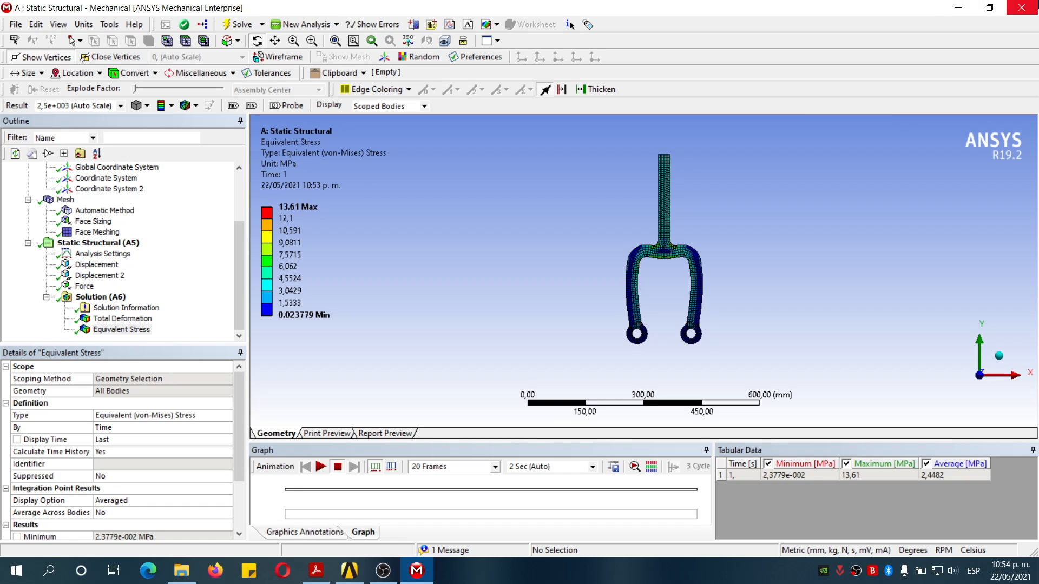
Close Mechanical and add an Eigenvalue Buckling system in Workbench linked to the Static Structural solution, sharing its engineering data, geometry and model.
{"action": "left_click", "coordinate": [1031, 8]}
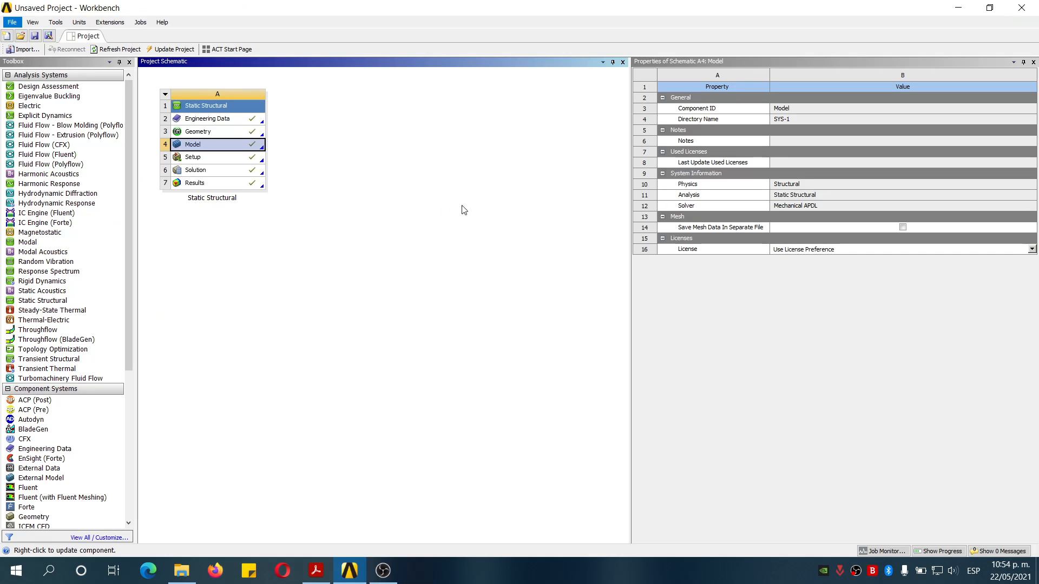
{"action": "left_click", "coordinate": [417, 255]}
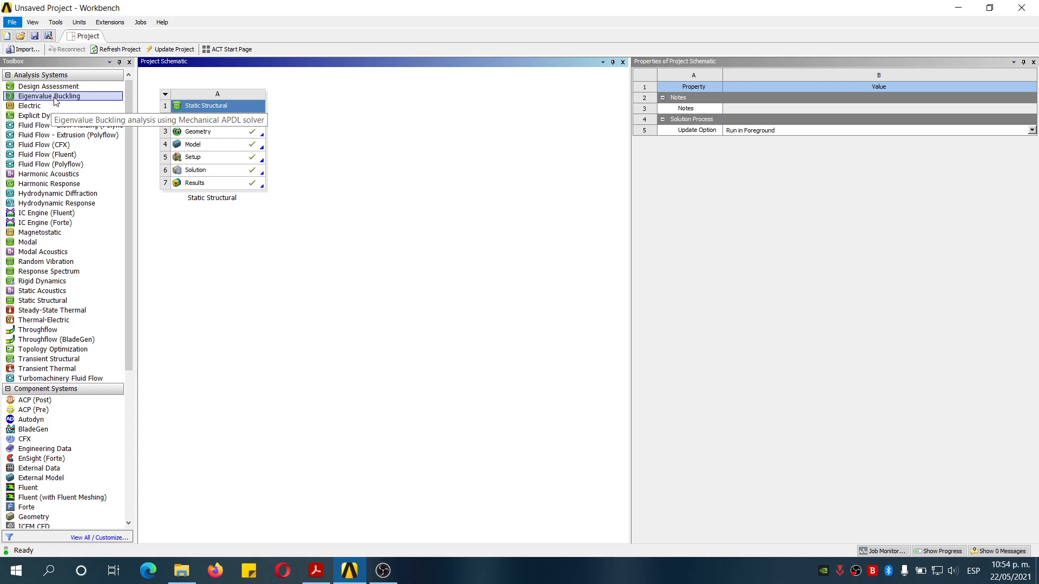
{"action": "left_click_drag", "start_coordinate": [55, 101], "coordinate": [243, 179]}
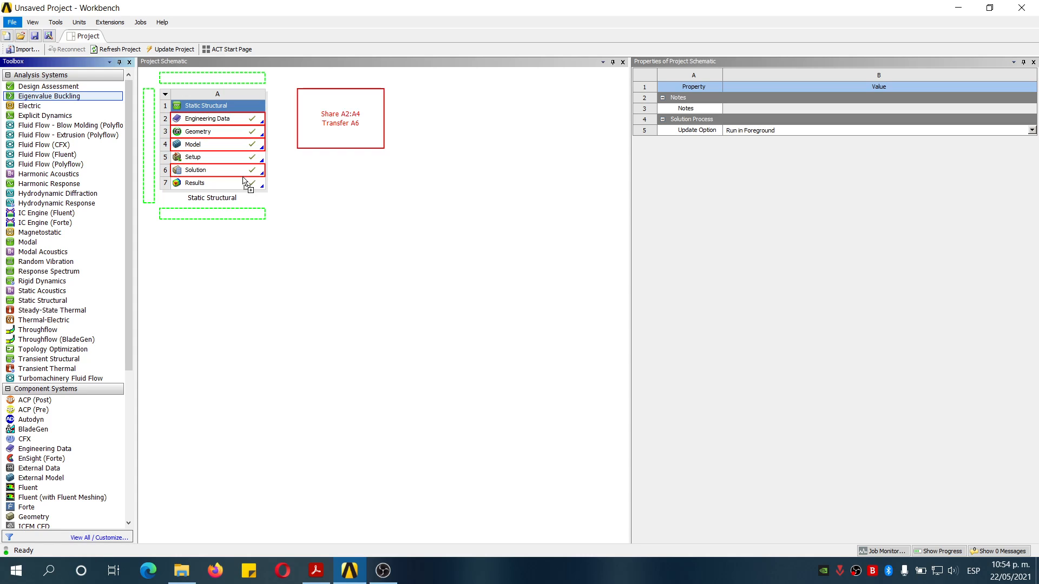
{"action": "left_click_drag", "start_coordinate": [243, 181], "coordinate": [244, 182]}
{"action": "left_click", "coordinate": [504, 354]}
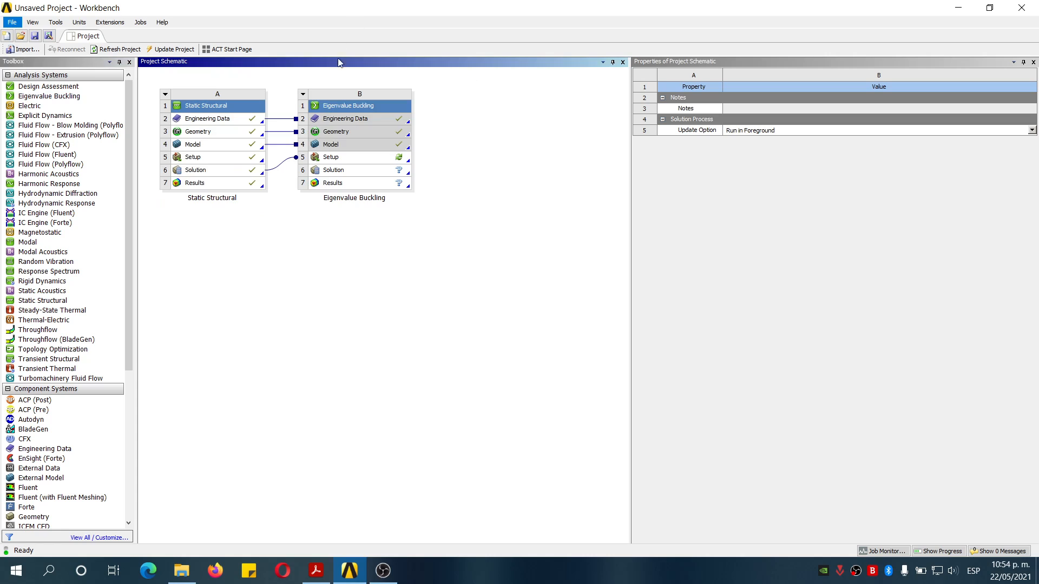
Open the Eigenvalue Buckling setup in Mechanical and re-solve the static structural Solution (A6).
{"action": "double_click", "coordinate": [332, 158]}
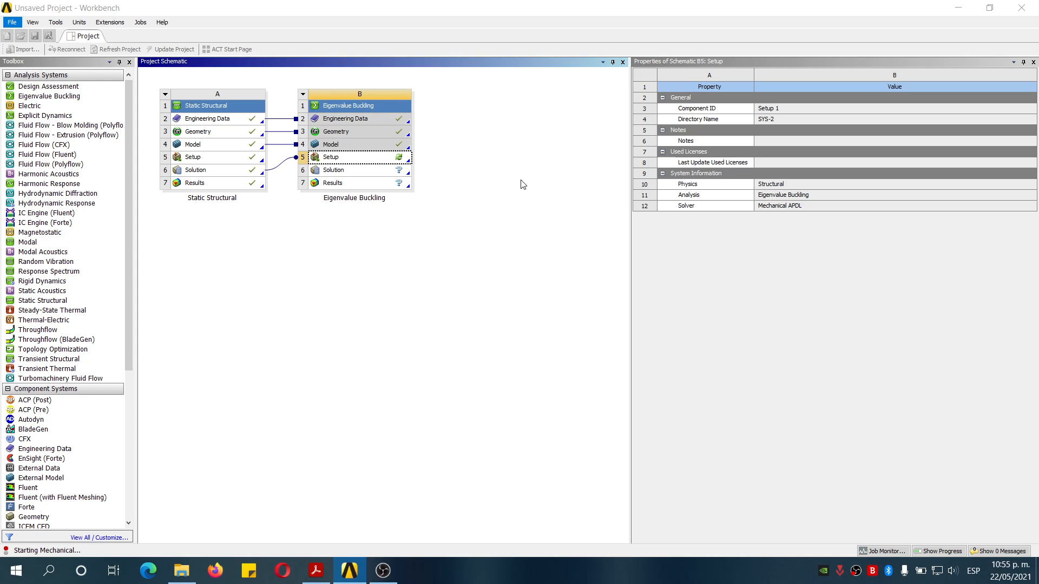
{"action": "left_click", "coordinate": [538, 199]}
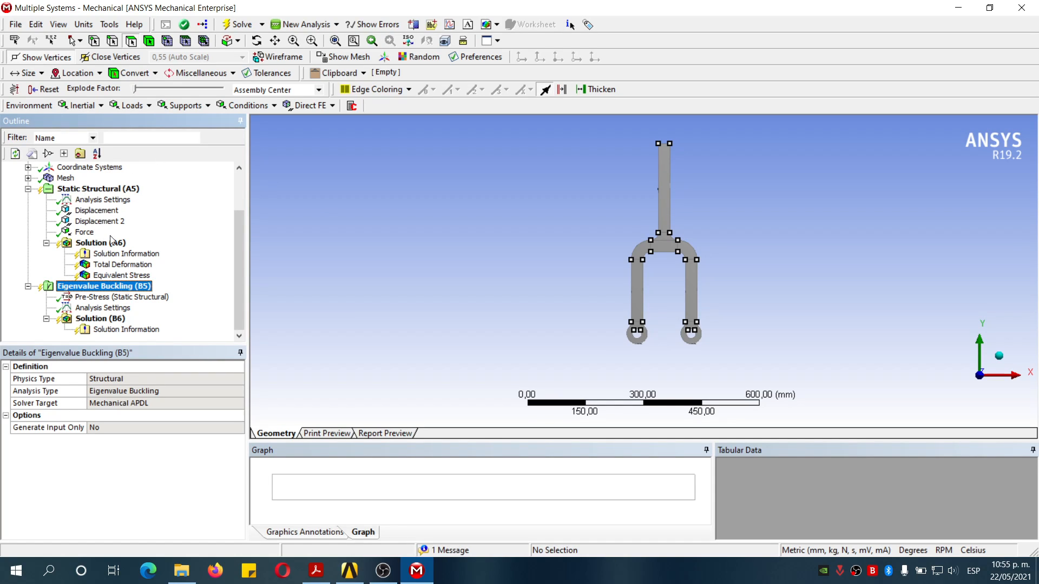
{"action": "left_click", "coordinate": [98, 247]}
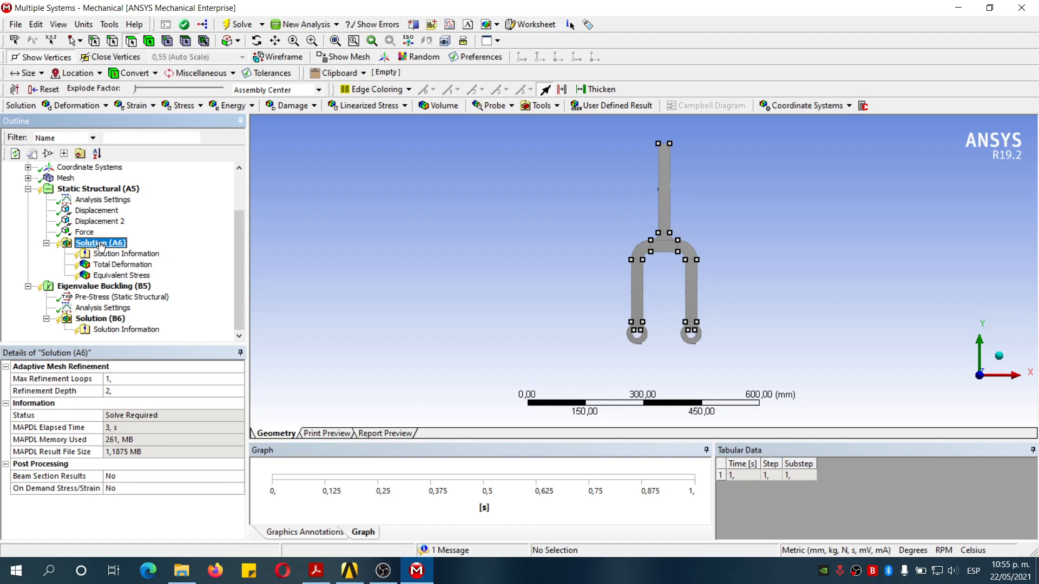
{"action": "left_click", "coordinate": [241, 25]}
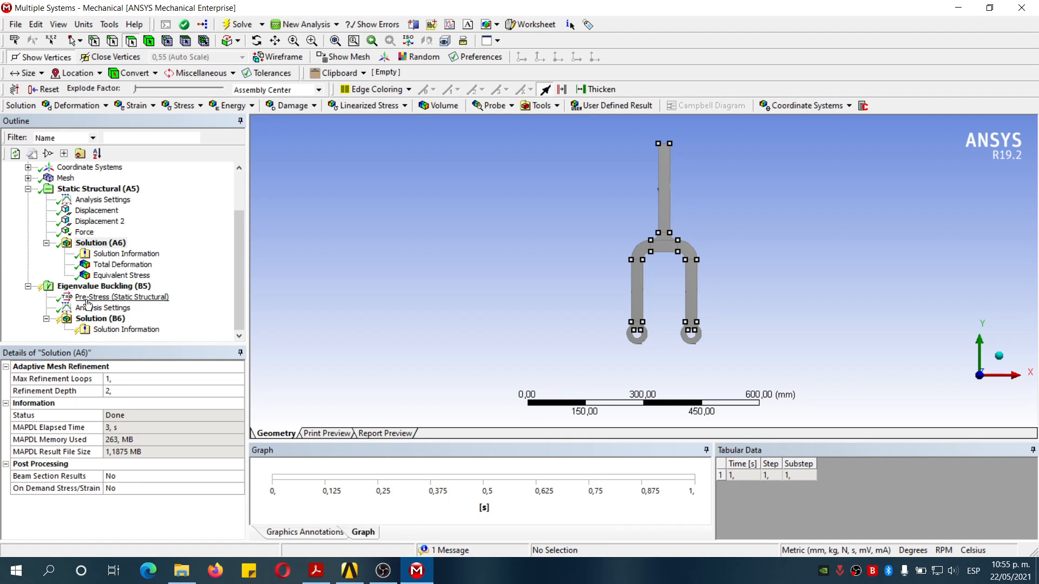
Set the maximum number of modes to find to 5 for the eigenvalue buckling analysis and solve it.
{"action": "left_click", "coordinate": [123, 310]}
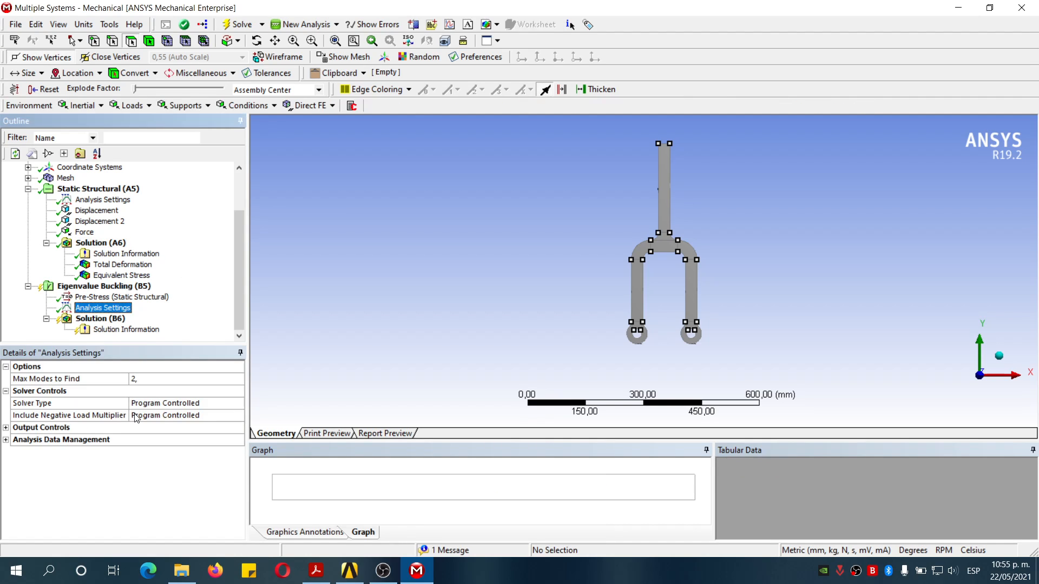
{"action": "left_click", "coordinate": [141, 378]}
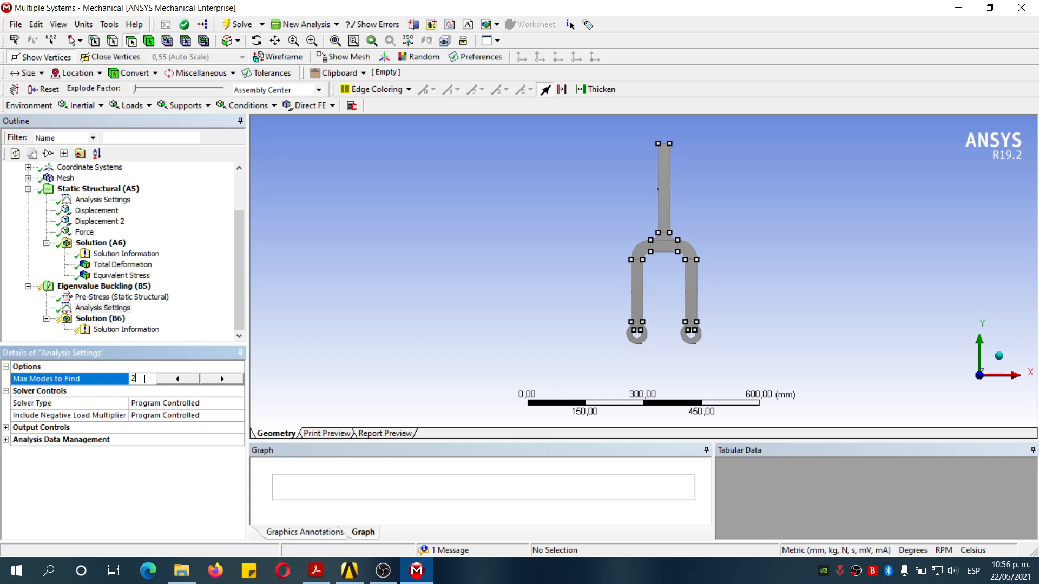
{"action": "left_click_drag", "start_coordinate": [142, 378], "coordinate": [116, 378]}
{"action": "type", "text": "5"}
{"action": "key", "text": "Return"}
{"action": "left_click", "coordinate": [205, 335]}
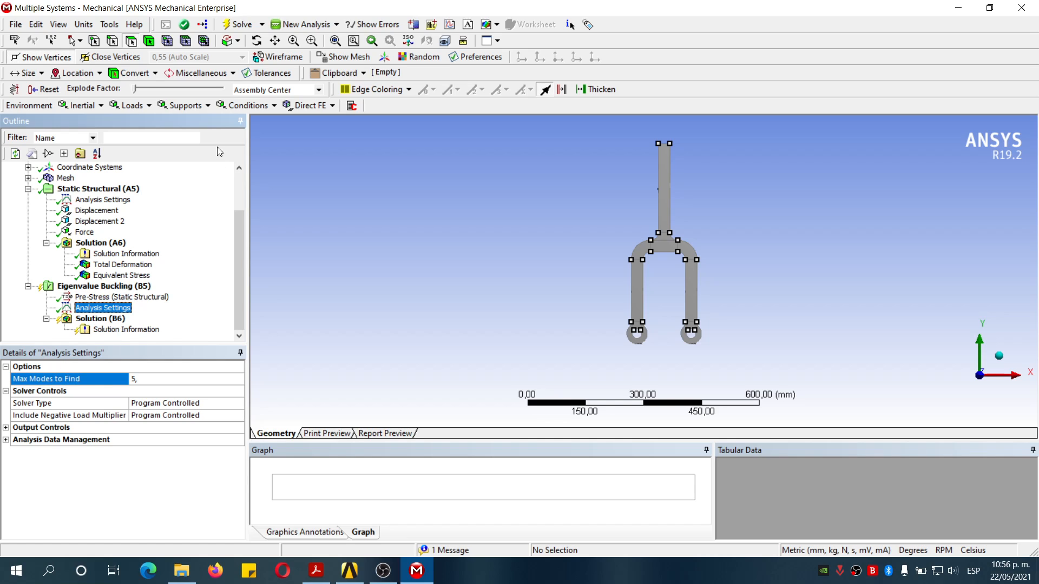
{"action": "left_click", "coordinate": [241, 25]}
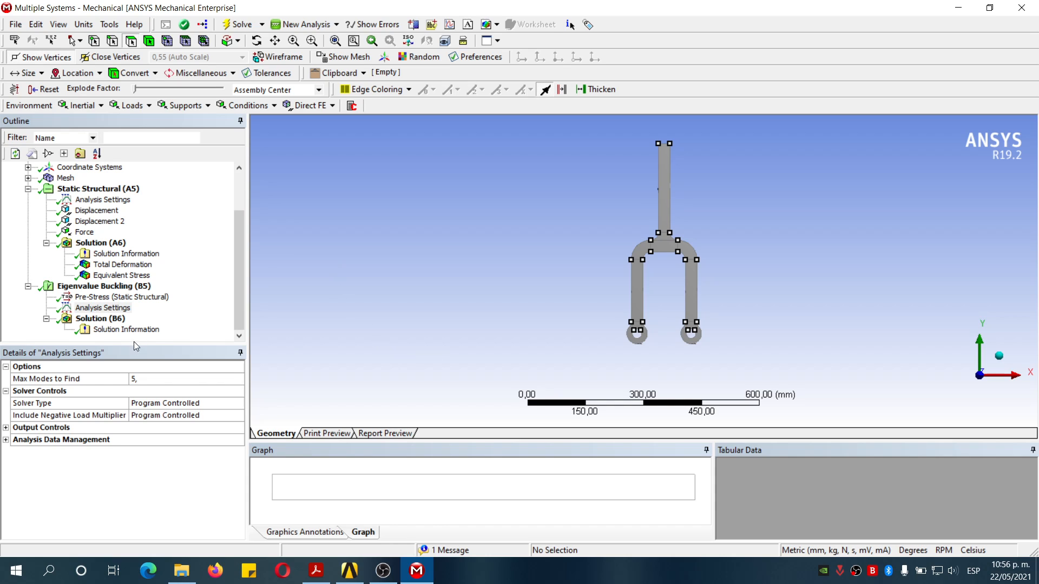
Create mode shape results for all five load multipliers of the buckling Solution (B6) and evaluate them.
{"action": "left_click", "coordinate": [118, 308]}
{"action": "left_click", "coordinate": [142, 332]}
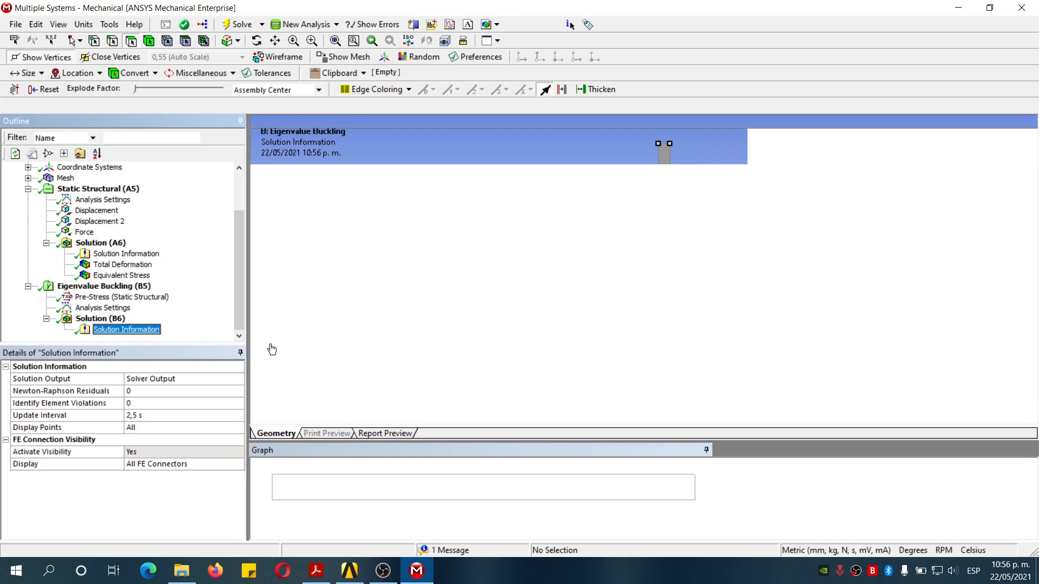
{"action": "left_click", "coordinate": [101, 318]}
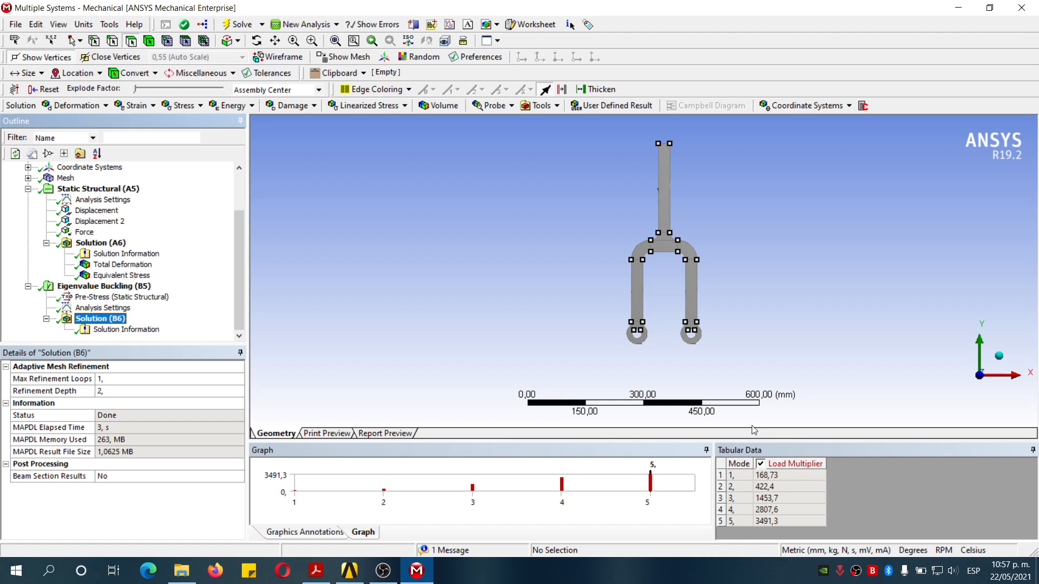
{"action": "left_click", "coordinate": [722, 468]}
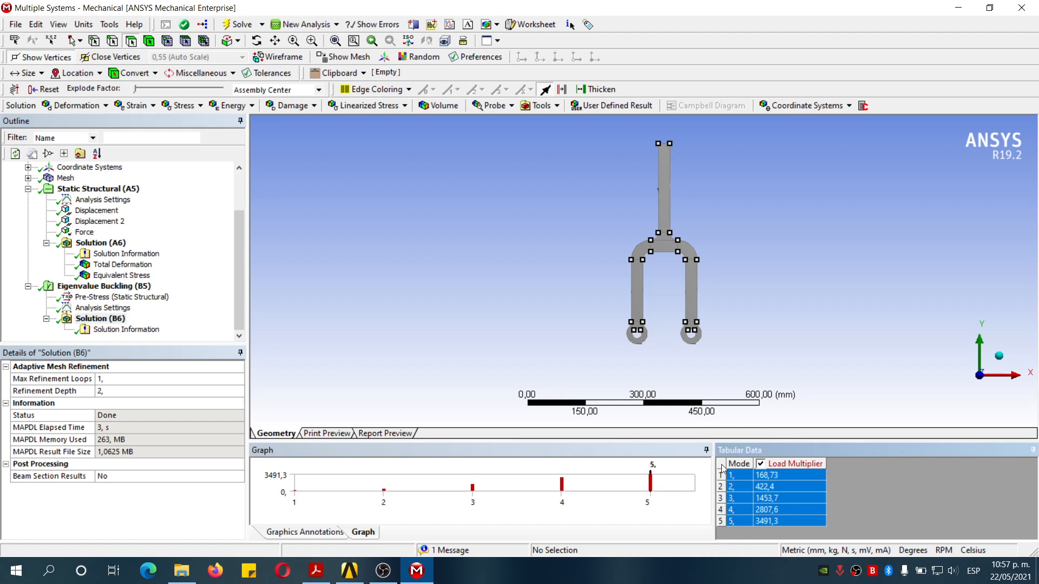
{"action": "right_click", "coordinate": [764, 473]}
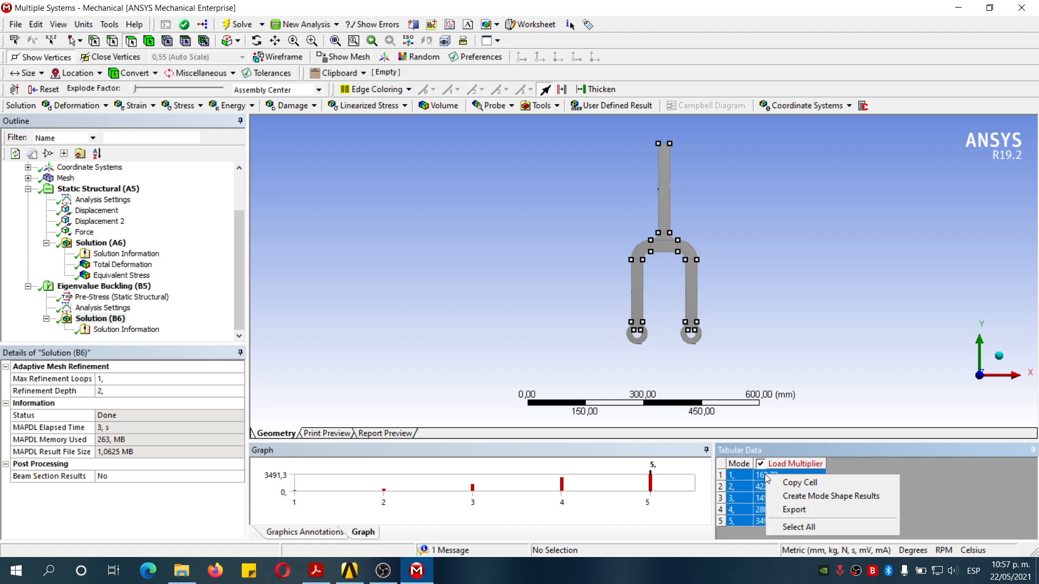
{"action": "left_click", "coordinate": [818, 497]}
{"action": "scroll", "coordinate": [173, 314], "scroll_direction": "down", "scroll_amount": 2}
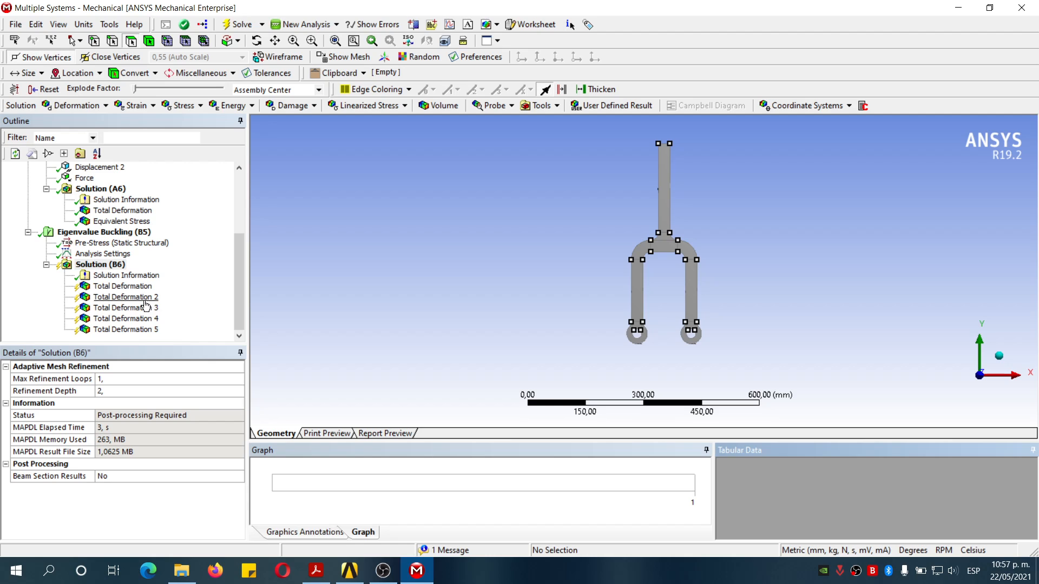
{"action": "left_click", "coordinate": [238, 25]}
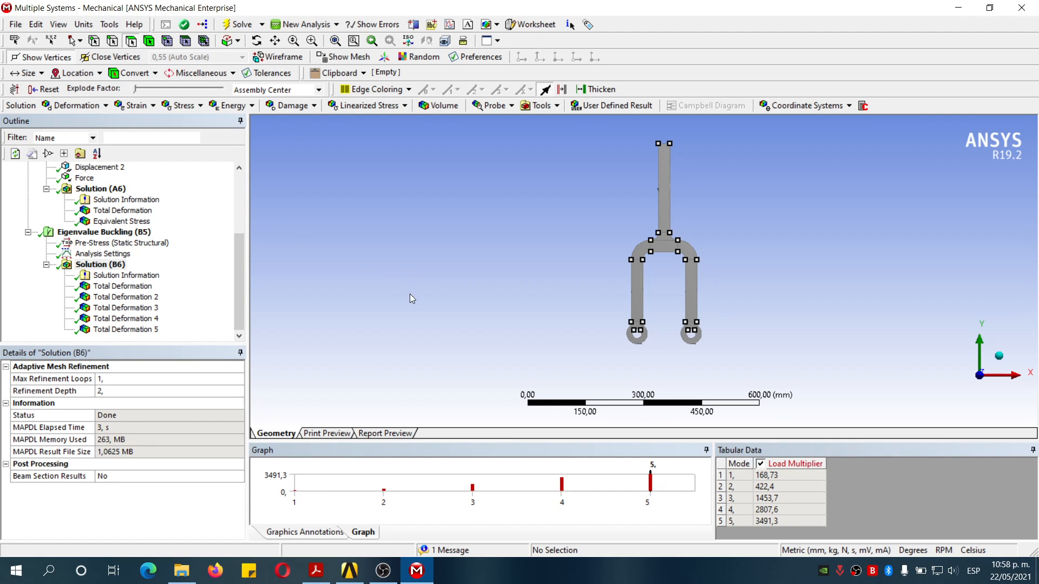
Examine the buckling deformation plots for modes 1, 2, 3 and 5, and animate the fifth mode shape.
{"action": "left_click", "coordinate": [122, 286]}
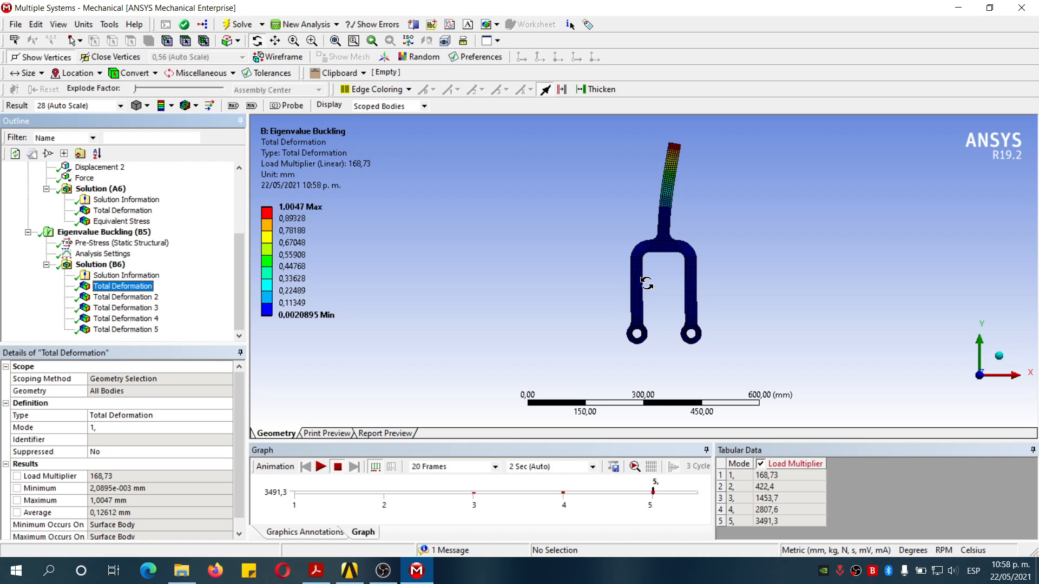
{"action": "left_click", "coordinate": [123, 287]}
{"action": "left_click", "coordinate": [146, 297]}
{"action": "left_click", "coordinate": [187, 307]}
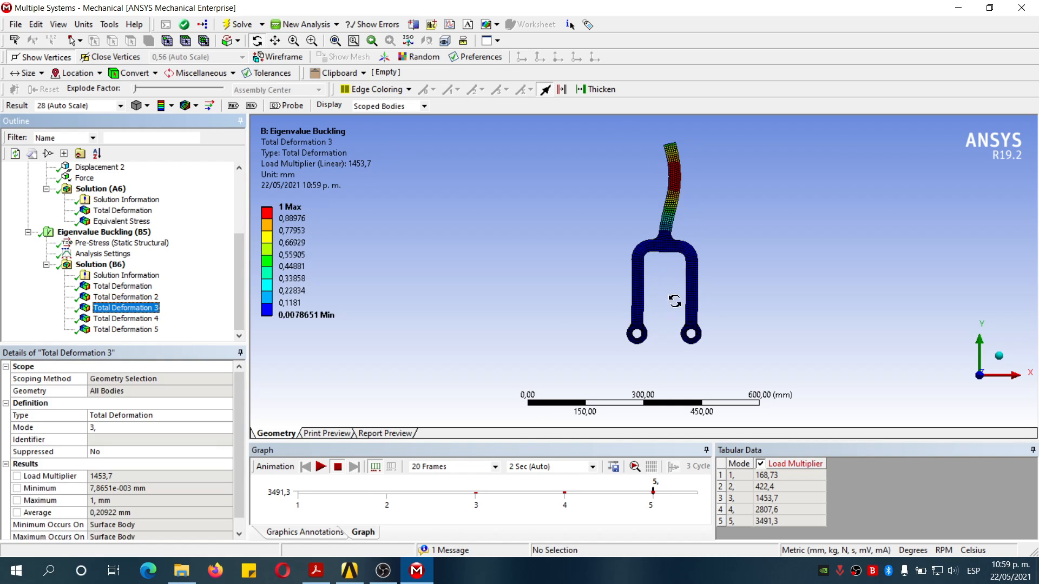
{"action": "left_click", "coordinate": [113, 330]}
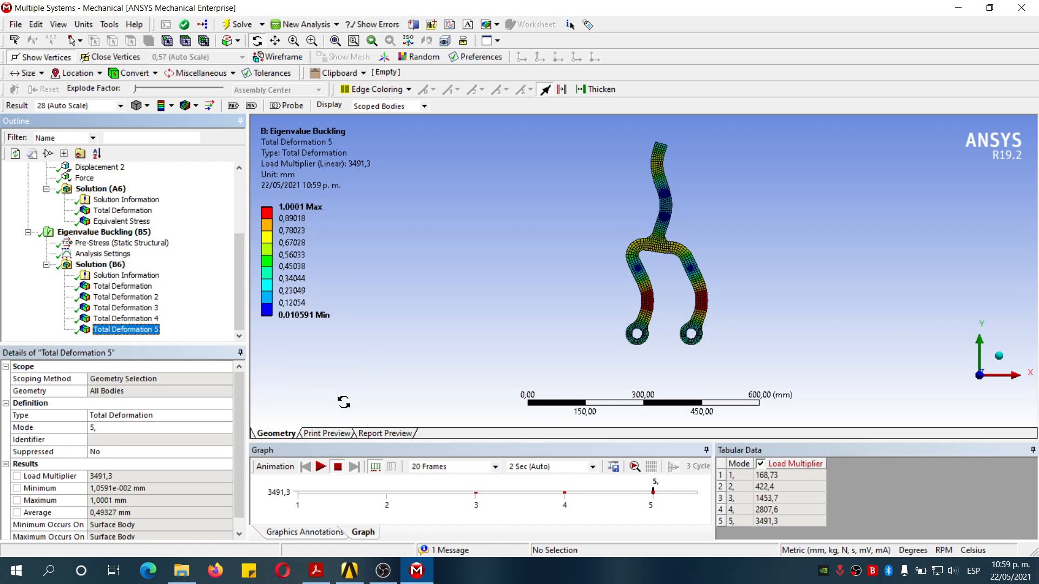
{"action": "left_click", "coordinate": [320, 467]}
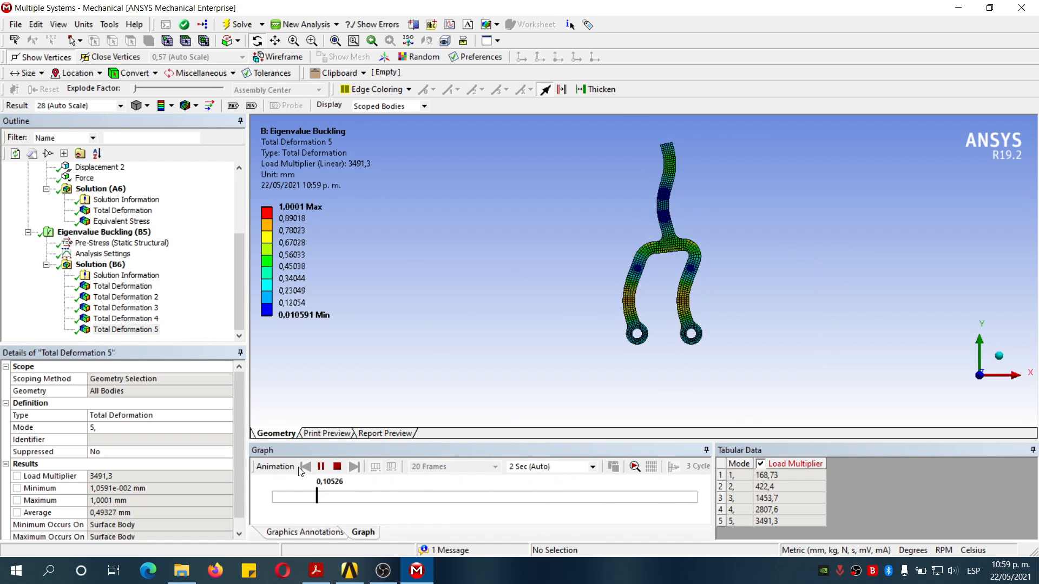
{"action": "left_click", "coordinate": [337, 466]}
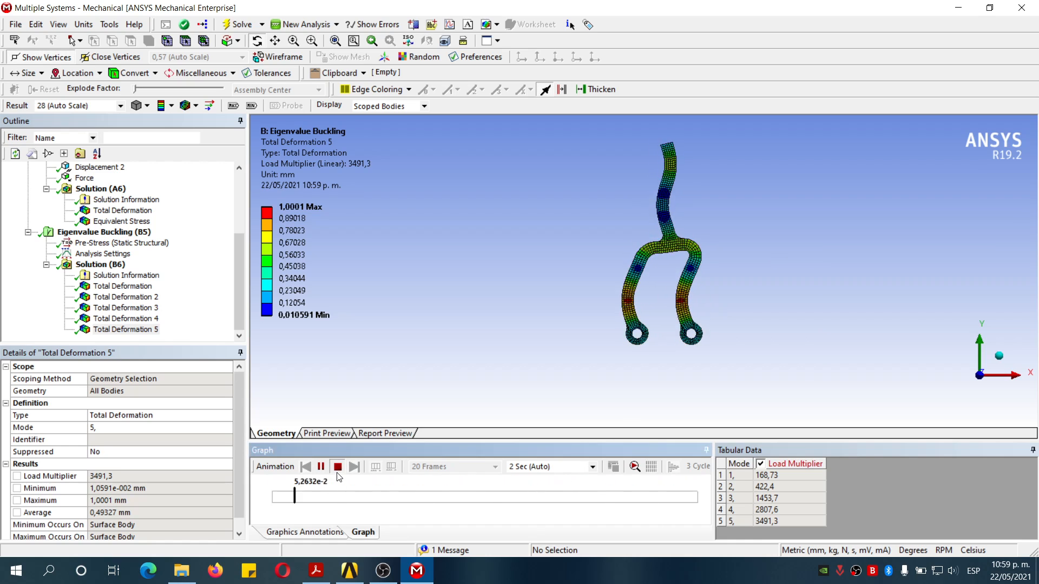